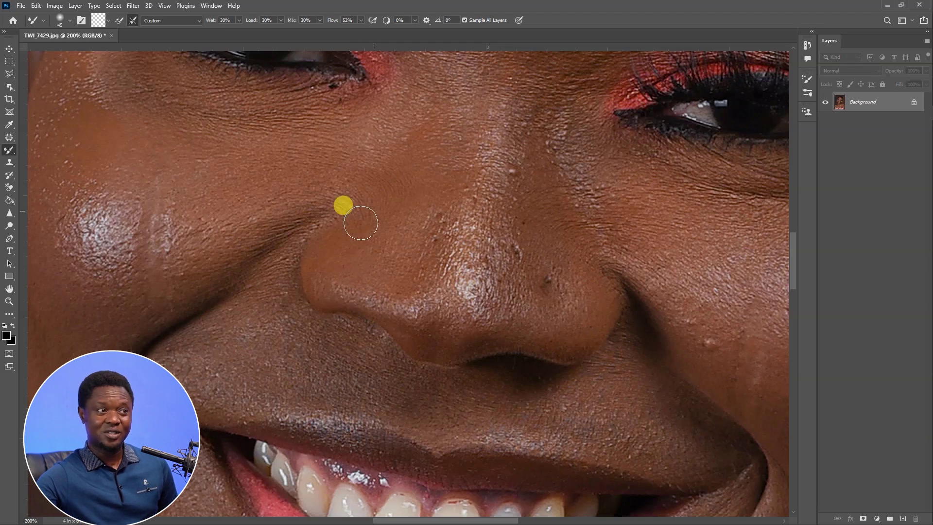
# - Examine the skin texture around the nose, mouth and both cheeks up close, and then the face as a whole
pyautogui.moveTo(276, 231); pyautogui.dragTo(448, 241)
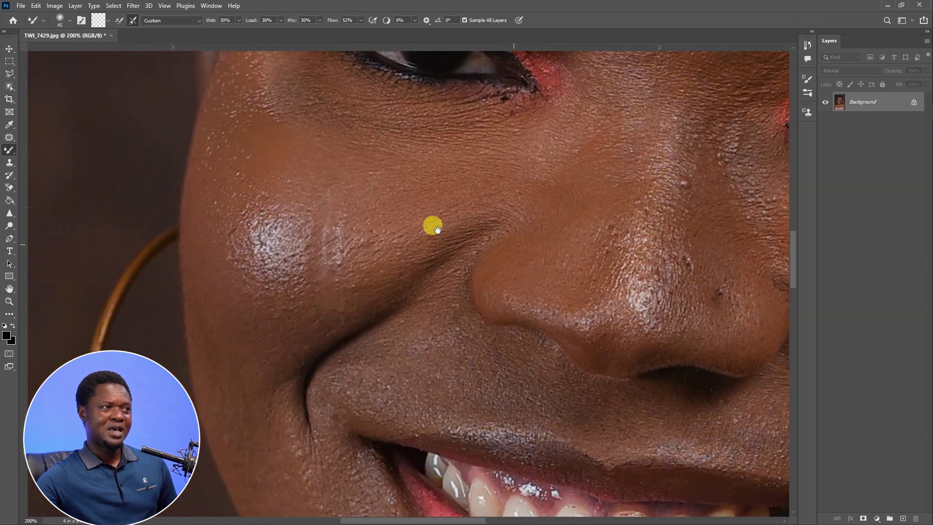
pyautogui.moveTo(267, 168)
pyautogui.mouseDown()
pyautogui.moveTo(243, 136)
pyautogui.moveTo(259, 150)
pyautogui.mouseUp()
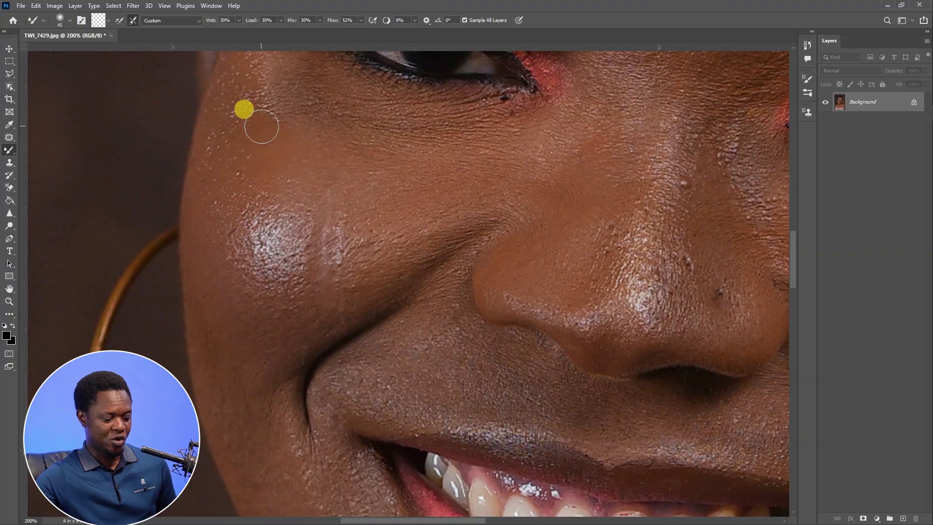
pyautogui.moveTo(261, 125); pyautogui.dragTo(394, 341)
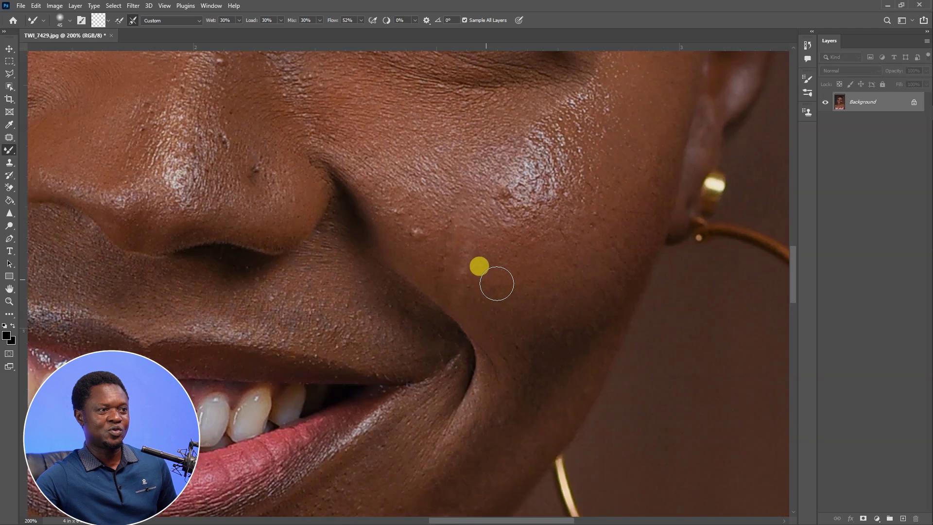
pyautogui.moveTo(494, 277)
pyautogui.mouseDown()
pyautogui.moveTo(539, 265)
pyautogui.moveTo(447, 282)
pyautogui.moveTo(540, 285)
pyautogui.moveTo(587, 280)
pyautogui.mouseUp()
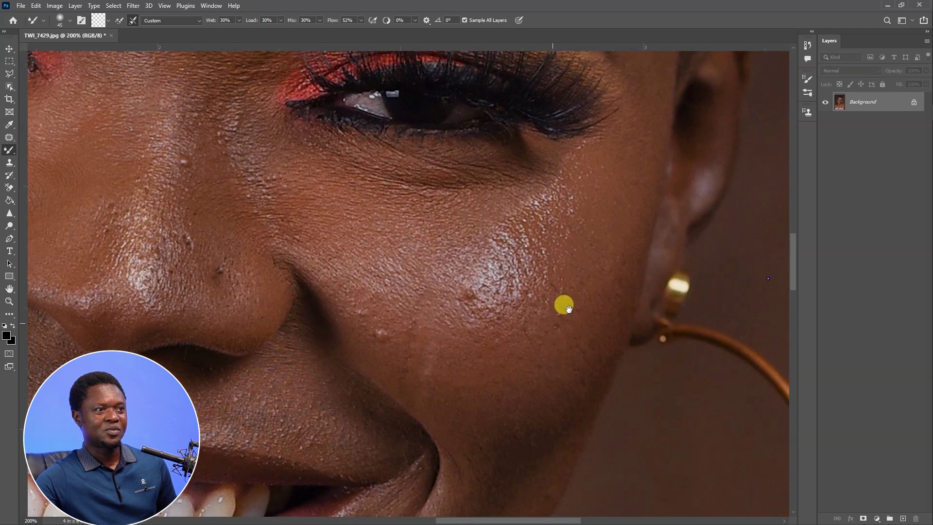
pyautogui.moveTo(581, 322)
pyautogui.mouseDown()
pyautogui.moveTo(597, 229)
pyautogui.moveTo(605, 168)
pyautogui.moveTo(598, 172)
pyautogui.moveTo(625, 196)
pyautogui.moveTo(613, 249)
pyautogui.moveTo(625, 226)
pyautogui.moveTo(520, 385)
pyautogui.mouseUp()
pyautogui.hotkey('ctrl', '-')
pyautogui.hotkey('ctrl', '-')
pyautogui.hotkey('ctrl', '-')
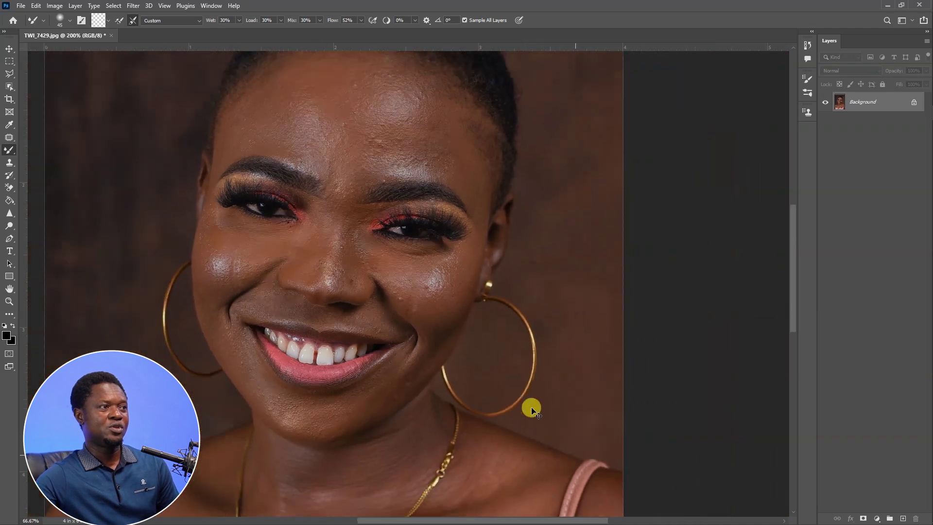
pyautogui.moveTo(444, 314); pyautogui.dragTo(572, 348)
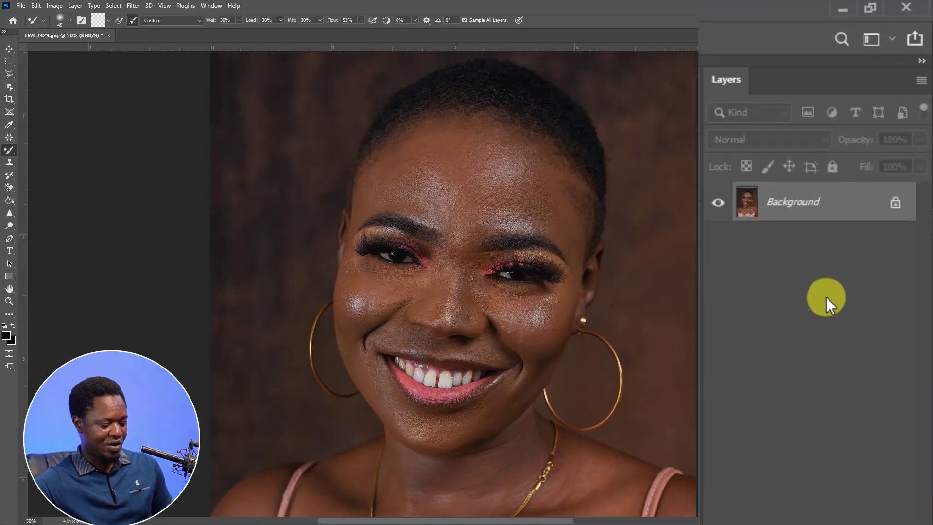
# - Duplicate the Background layer twice, naming the upper copy "details" and the lower copy "color"
pyautogui.hotkey('ctrl', 'j')
pyautogui.hotkey('ctrl', 'j')
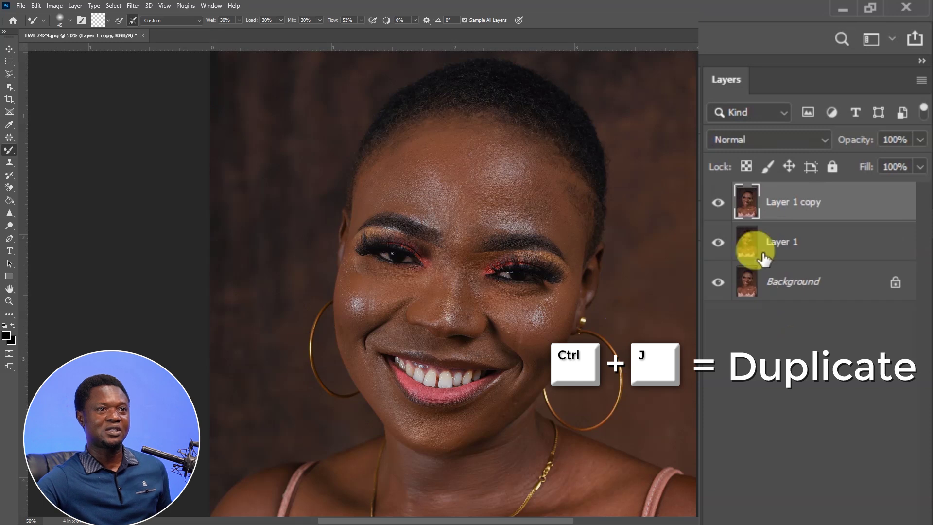
pyautogui.doubleClick(786, 201)
pyautogui.write('details')
pyautogui.doubleClick(785, 241)
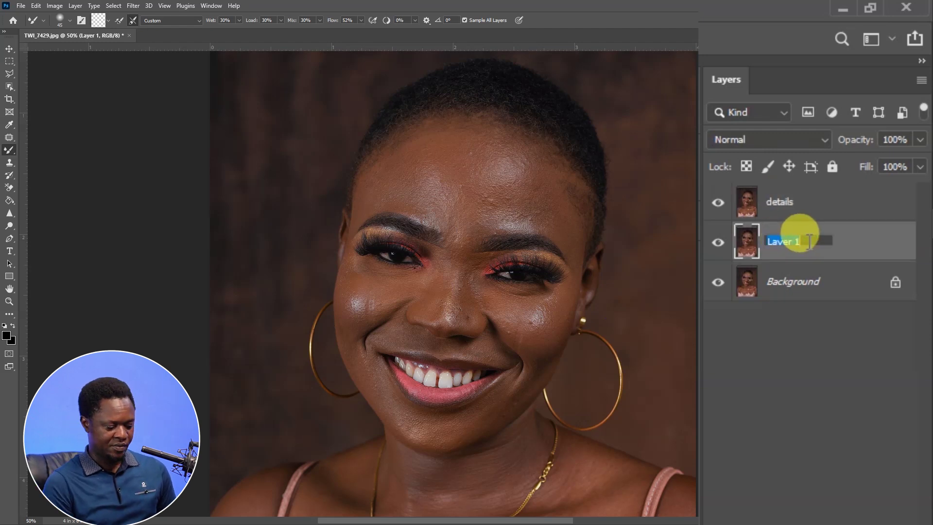
pyautogui.write('color')
pyautogui.press('Return')
# - Hide the details layer and apply a Gaussian Blur with a 6.6-pixel radius to the color layer
pyautogui.click(718, 202)
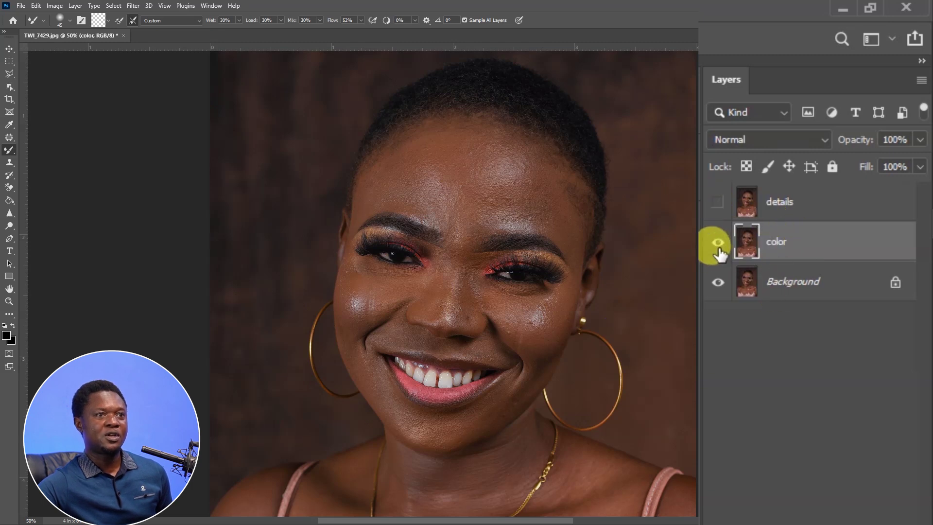
pyautogui.click(131, 6)
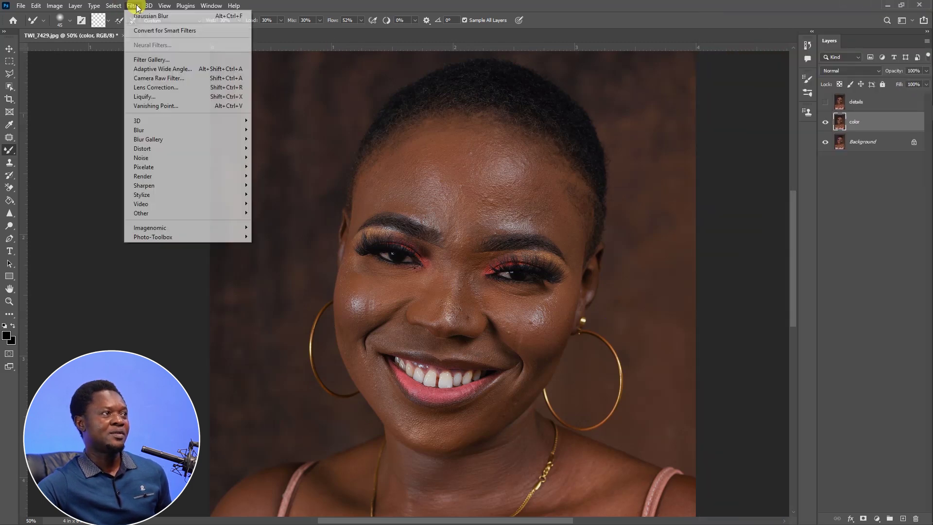
pyautogui.moveTo(252, 135)
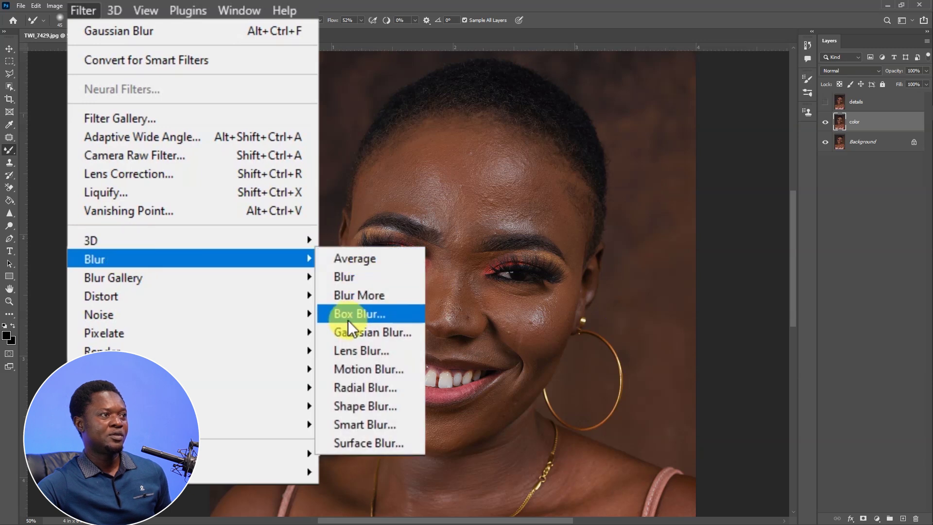
pyautogui.click(373, 331)
pyautogui.moveTo(599, 411); pyautogui.dragTo(637, 398)
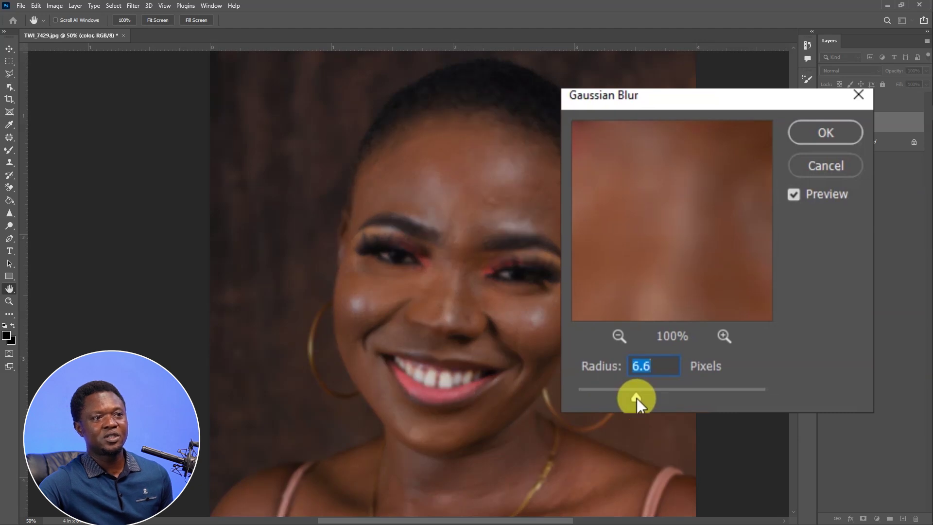
pyautogui.click(815, 135)
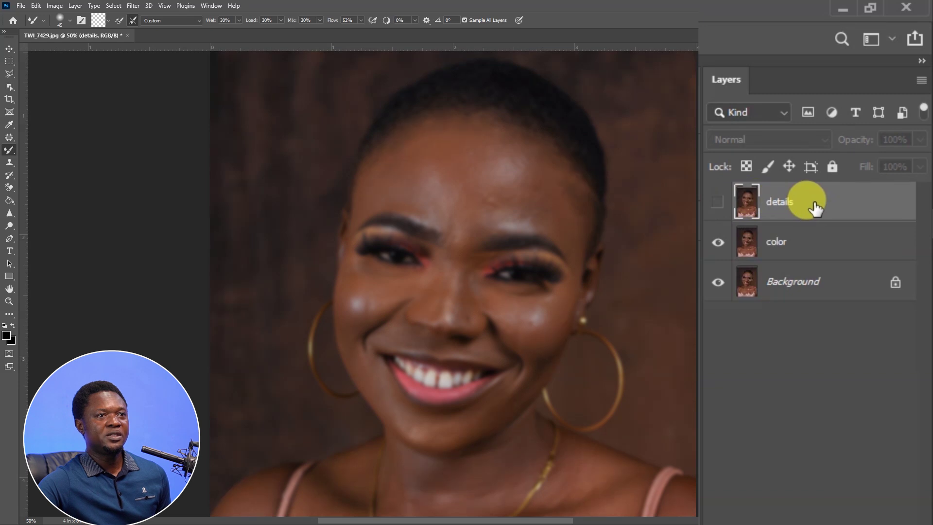
# - Show the details layer and run Apply Image on it with layer color, blending Subtract, scale 2 and offset 128
pyautogui.click(718, 201)
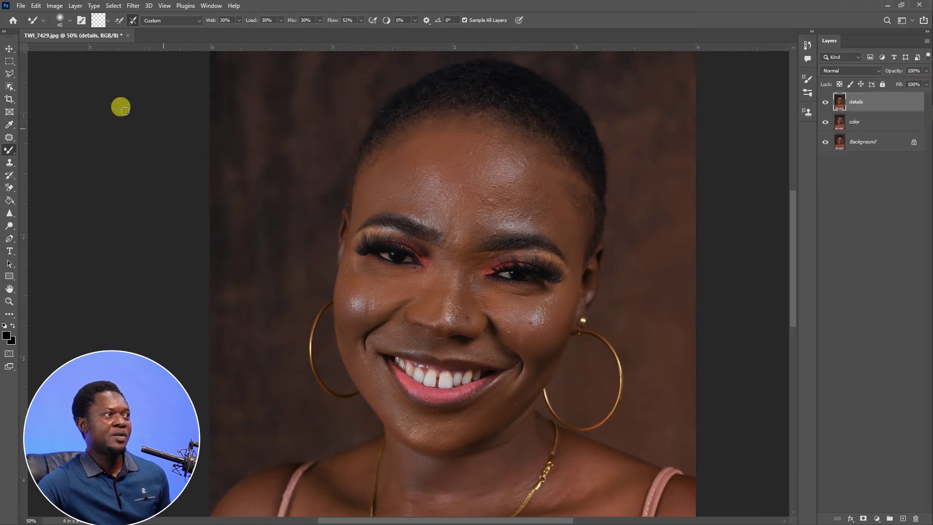
pyautogui.click(54, 5)
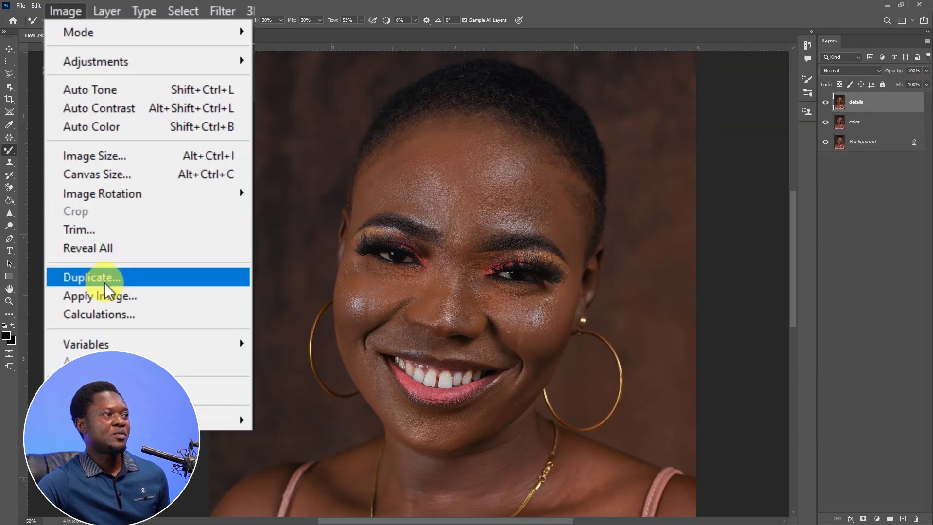
pyautogui.click(106, 297)
pyautogui.click(538, 98)
pyautogui.click(531, 155)
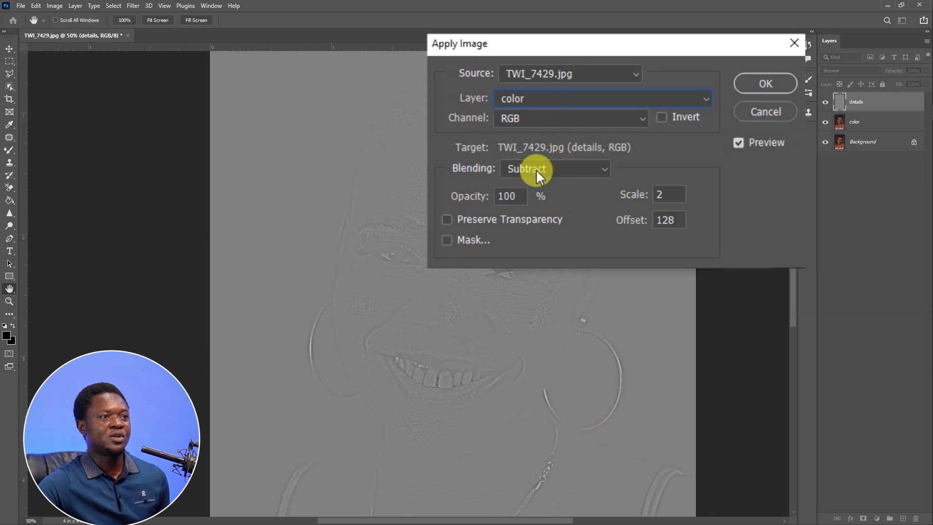
pyautogui.click(576, 167)
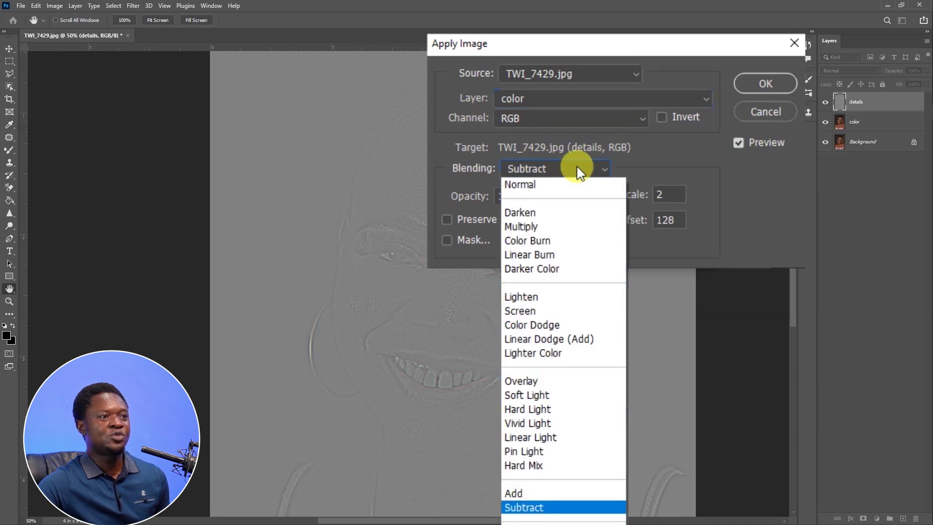
pyautogui.click(554, 507)
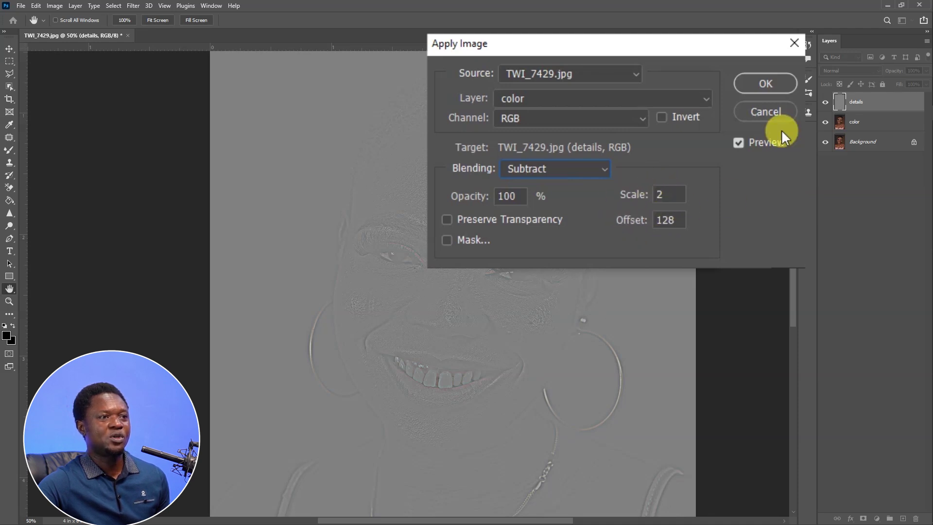
pyautogui.click(764, 84)
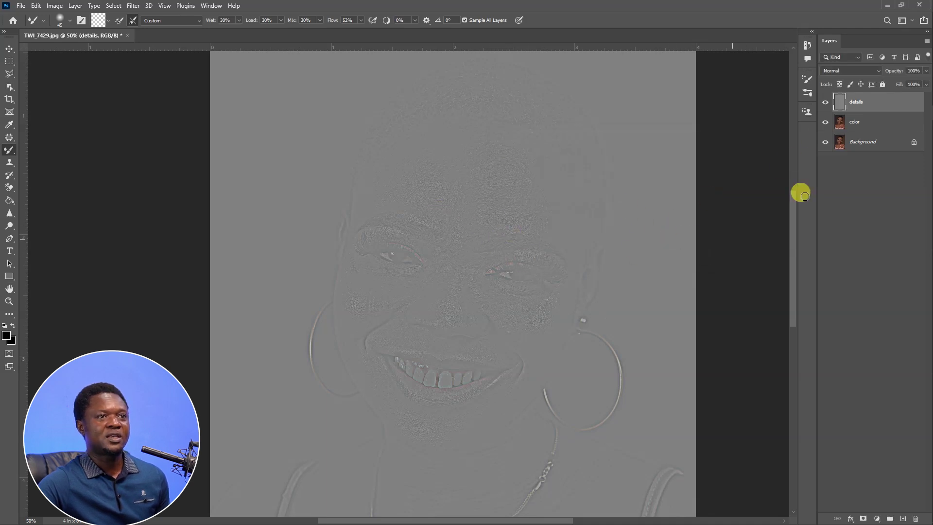
# - Set the details layer's blend mode to Linear Light and check the portrait at different magnifications
pyautogui.click(850, 72)
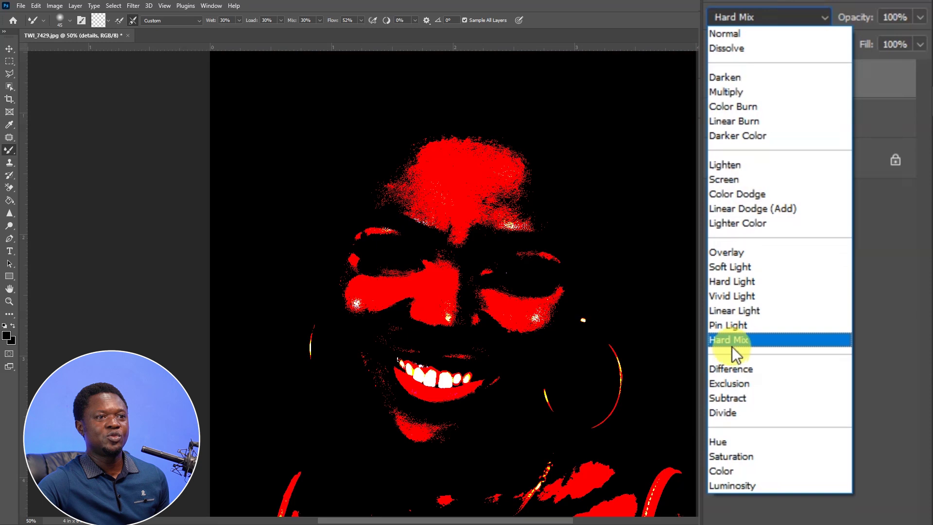
pyautogui.click(743, 314)
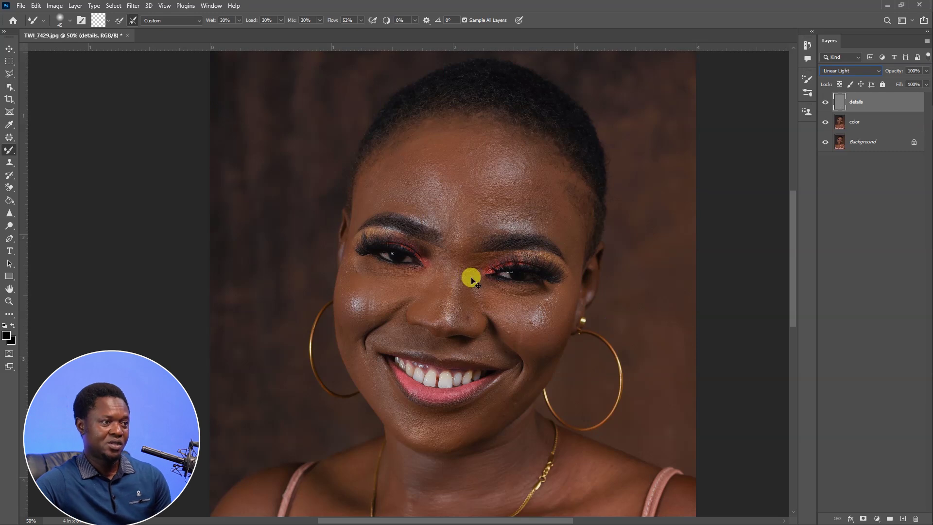
pyautogui.scroll(4, 471, 279)
pyautogui.scroll(-5, 506, 298)
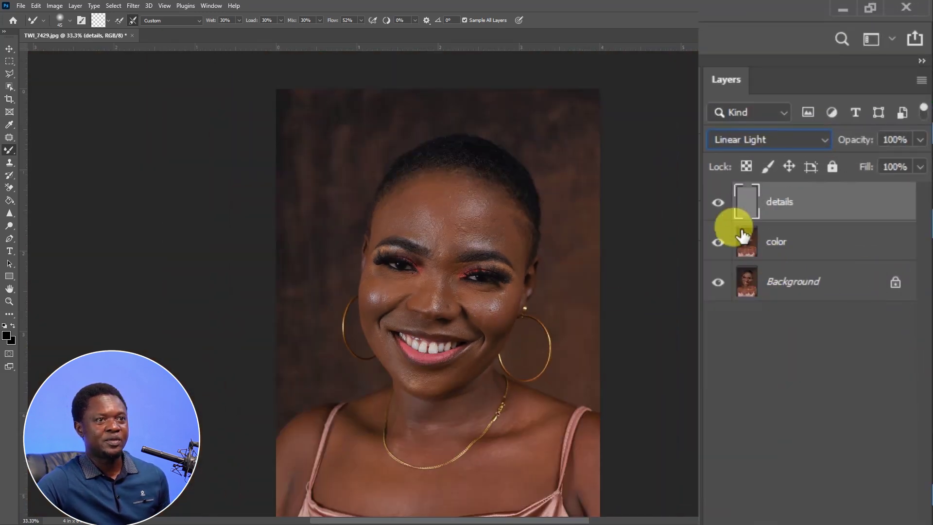
# - Hide the details layer and choose the Mixer Brush tool for retouching the face on the color layer
pyautogui.click(718, 202)
pyautogui.click(783, 250)
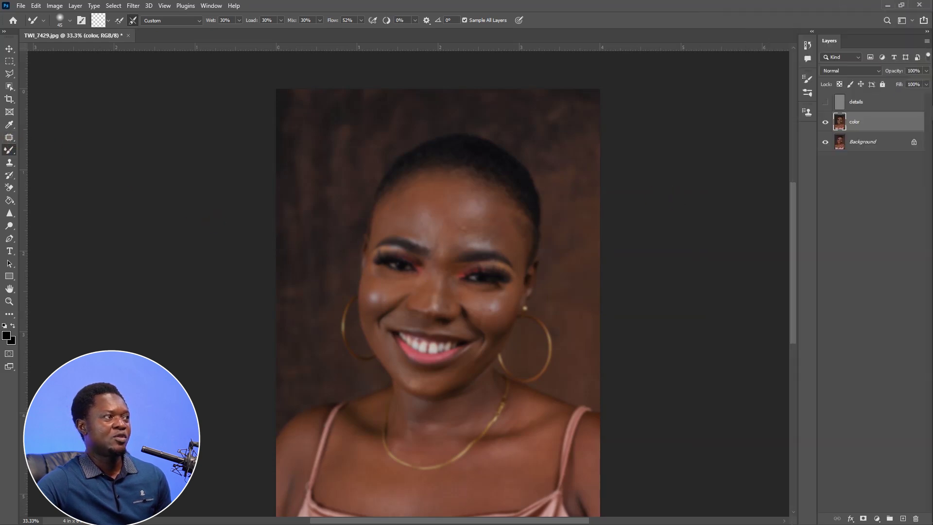
pyautogui.rightClick(9, 150)
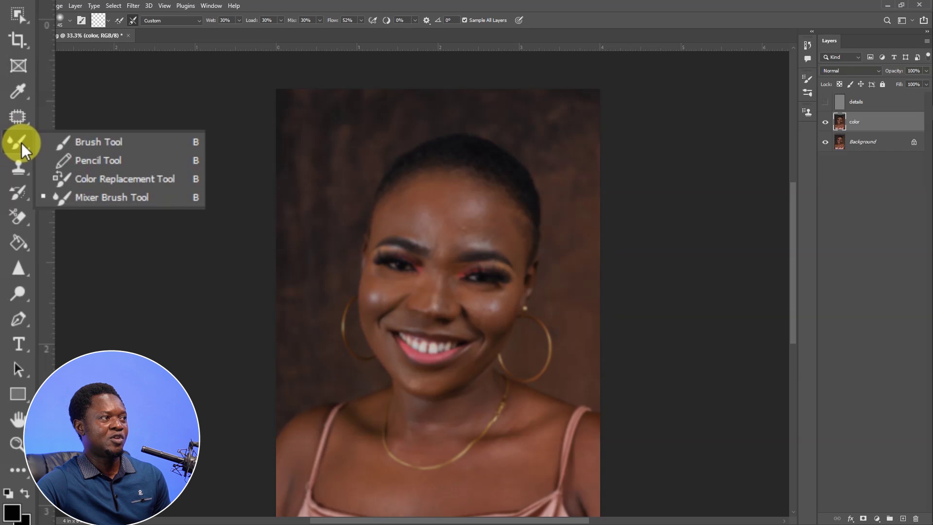
pyautogui.click(47, 179)
pyautogui.scroll(2, 452, 316)
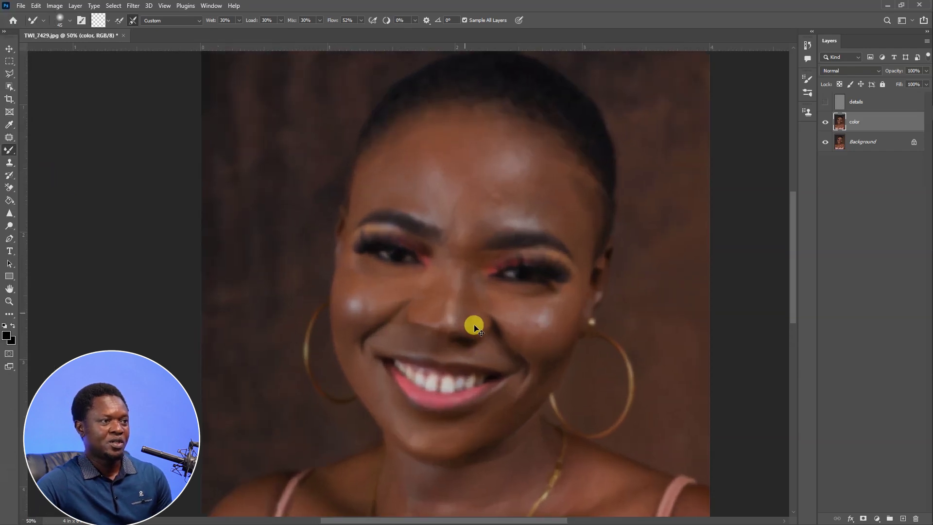
pyautogui.scroll(1, 438, 313)
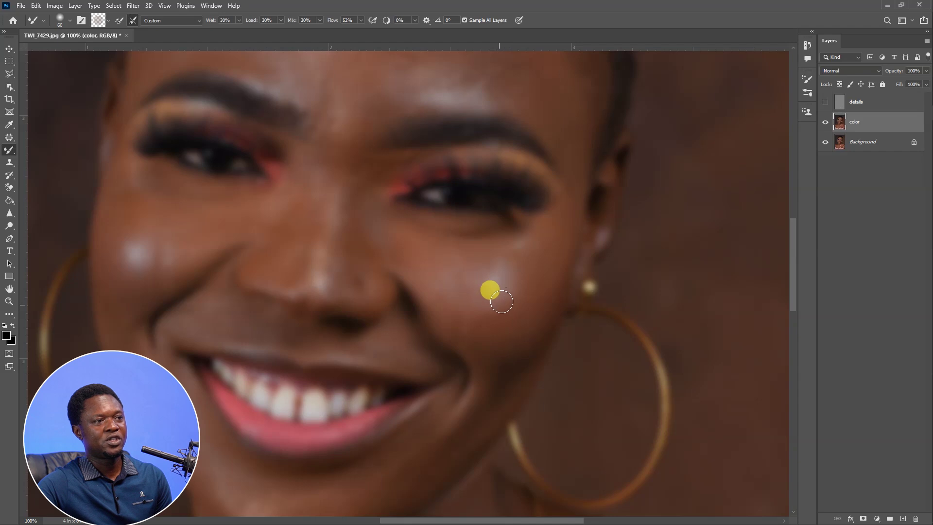
# - Blend the uneven tones on the color layer with the Mixer Brush, from the cheek below the red-shadowed eye beside the visible ear downward
pyautogui.moveTo(465, 311); pyautogui.dragTo(504, 299)
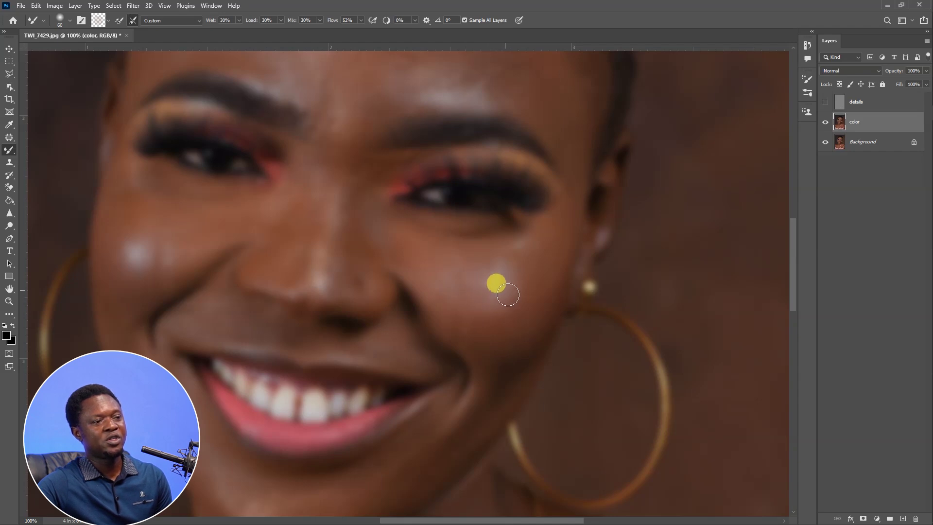
pyautogui.moveTo(497, 267); pyautogui.dragTo(468, 262)
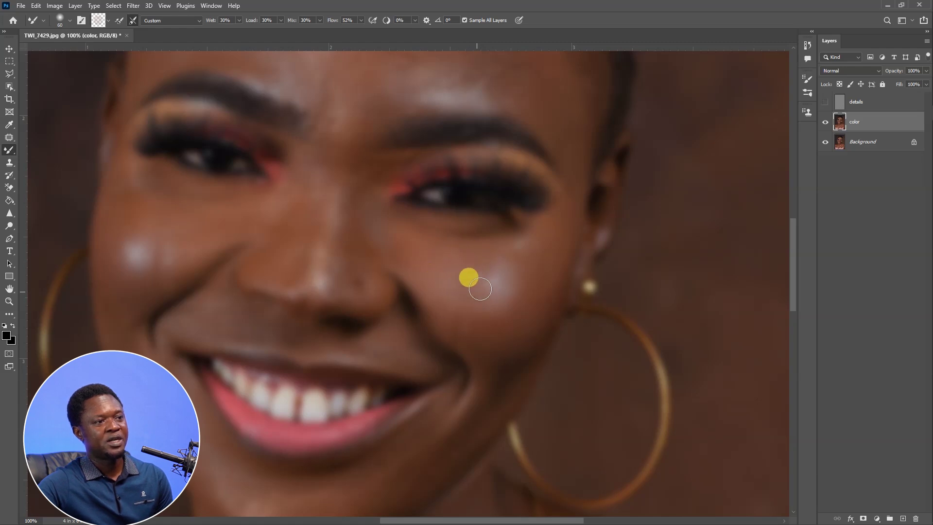
pyautogui.moveTo(491, 293)
pyautogui.mouseDown()
pyautogui.moveTo(490, 271)
pyautogui.moveTo(492, 301)
pyautogui.moveTo(522, 246)
pyautogui.moveTo(506, 264)
pyautogui.moveTo(525, 265)
pyautogui.mouseUp()
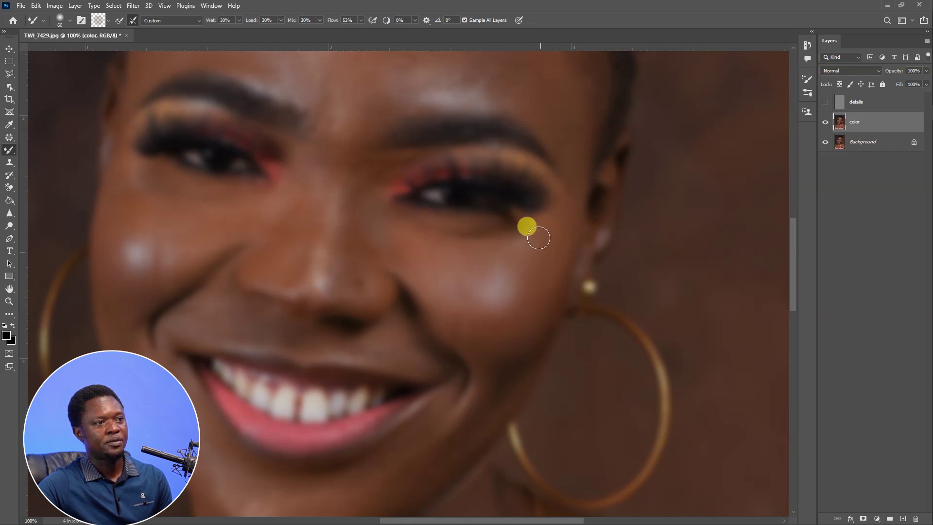
pyautogui.moveTo(556, 232)
pyautogui.mouseDown()
pyautogui.moveTo(529, 273)
pyautogui.moveTo(456, 242)
pyautogui.moveTo(489, 232)
pyautogui.moveTo(426, 228)
pyautogui.moveTo(490, 236)
pyautogui.moveTo(474, 239)
pyautogui.moveTo(499, 249)
pyautogui.moveTo(427, 239)
pyautogui.moveTo(410, 247)
pyautogui.moveTo(418, 262)
pyautogui.moveTo(396, 255)
pyautogui.moveTo(483, 252)
pyautogui.moveTo(457, 241)
pyautogui.moveTo(495, 256)
pyautogui.moveTo(523, 251)
pyautogui.moveTo(535, 271)
pyautogui.moveTo(565, 233)
pyautogui.moveTo(545, 270)
pyautogui.moveTo(553, 283)
pyautogui.moveTo(564, 260)
pyautogui.moveTo(528, 311)
pyautogui.moveTo(528, 297)
pyautogui.moveTo(494, 317)
pyautogui.moveTo(504, 335)
pyautogui.moveTo(541, 306)
pyautogui.moveTo(545, 313)
pyautogui.moveTo(462, 333)
pyautogui.moveTo(490, 338)
pyautogui.moveTo(492, 358)
pyautogui.moveTo(510, 366)
pyautogui.moveTo(518, 353)
pyautogui.moveTo(506, 348)
pyautogui.moveTo(517, 358)
pyautogui.moveTo(517, 331)
pyautogui.mouseUp()
pyautogui.scroll(-3, 517, 331)
pyautogui.hscroll(-1, 516, 331)
pyautogui.click(344, 375)
pyautogui.moveTo(330, 376)
pyautogui.mouseDown()
pyautogui.moveTo(407, 344)
pyautogui.moveTo(426, 355)
pyautogui.moveTo(283, 340)
pyautogui.moveTo(276, 354)
pyautogui.moveTo(246, 311)
pyautogui.moveTo(252, 268)
pyautogui.moveTo(229, 259)
pyautogui.moveTo(271, 314)
pyautogui.moveTo(272, 281)
pyautogui.moveTo(259, 256)
pyautogui.moveTo(252, 285)
pyautogui.moveTo(292, 303)
pyautogui.moveTo(284, 315)
pyautogui.moveTo(263, 270)
pyautogui.moveTo(271, 294)
pyautogui.moveTo(328, 338)
pyautogui.moveTo(293, 347)
pyautogui.moveTo(335, 363)
pyautogui.moveTo(326, 367)
pyautogui.moveTo(283, 328)
pyautogui.moveTo(357, 352)
pyautogui.moveTo(339, 382)
pyautogui.moveTo(300, 364)
pyautogui.moveTo(308, 386)
pyautogui.moveTo(334, 384)
pyautogui.moveTo(296, 349)
pyautogui.moveTo(313, 365)
pyautogui.moveTo(311, 342)
pyautogui.moveTo(314, 355)
pyautogui.moveTo(235, 307)
pyautogui.moveTo(219, 233)
pyautogui.moveTo(201, 239)
pyautogui.moveTo(204, 229)
pyautogui.moveTo(267, 257)
pyautogui.moveTo(186, 139)
pyautogui.moveTo(157, 120)
pyautogui.moveTo(191, 118)
pyautogui.moveTo(183, 108)
pyautogui.moveTo(183, 124)
pyautogui.moveTo(214, 129)
pyautogui.moveTo(201, 101)
pyautogui.moveTo(209, 127)
pyautogui.moveTo(229, 105)
pyautogui.moveTo(224, 118)
pyautogui.moveTo(272, 93)
pyautogui.moveTo(268, 112)
pyautogui.moveTo(214, 137)
pyautogui.moveTo(206, 149)
pyautogui.moveTo(214, 151)
pyautogui.moveTo(178, 152)
pyautogui.moveTo(195, 183)
pyautogui.moveTo(194, 221)
pyautogui.mouseUp()
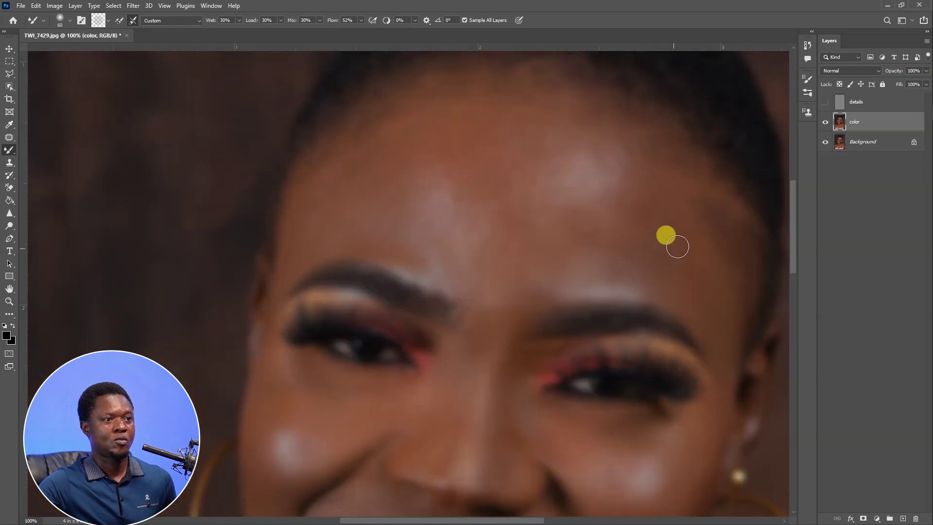
# - Smooth the highlights and tone transitions across the forehead and above the eyebrows with the Mixer Brush
pyautogui.moveTo(677, 246)
pyautogui.mouseDown()
pyautogui.moveTo(638, 219)
pyautogui.moveTo(634, 198)
pyautogui.moveTo(655, 206)
pyautogui.moveTo(665, 228)
pyautogui.moveTo(637, 203)
pyautogui.moveTo(699, 259)
pyautogui.moveTo(606, 182)
pyautogui.moveTo(632, 163)
pyautogui.moveTo(604, 167)
pyautogui.moveTo(637, 170)
pyautogui.moveTo(609, 194)
pyautogui.moveTo(568, 155)
pyautogui.moveTo(586, 129)
pyautogui.moveTo(553, 129)
pyautogui.moveTo(556, 104)
pyautogui.moveTo(534, 123)
pyautogui.moveTo(558, 126)
pyautogui.moveTo(567, 103)
pyautogui.moveTo(587, 107)
pyautogui.moveTo(533, 121)
pyautogui.moveTo(526, 100)
pyautogui.moveTo(544, 114)
pyautogui.moveTo(504, 142)
pyautogui.moveTo(578, 195)
pyautogui.moveTo(576, 173)
pyautogui.moveTo(599, 156)
pyautogui.moveTo(560, 169)
pyautogui.moveTo(550, 193)
pyautogui.moveTo(595, 208)
pyautogui.moveTo(608, 200)
pyautogui.moveTo(592, 210)
pyautogui.mouseUp()
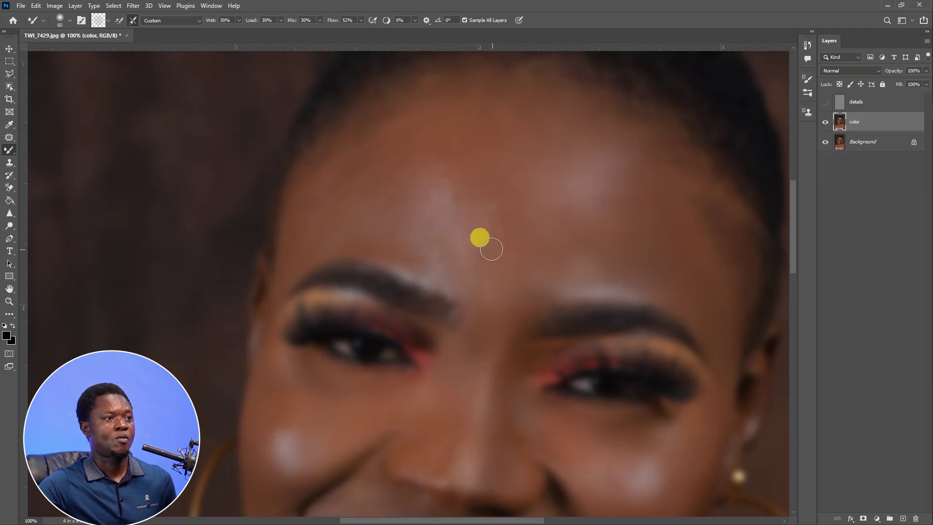
pyautogui.moveTo(490, 249); pyautogui.dragTo(446, 206)
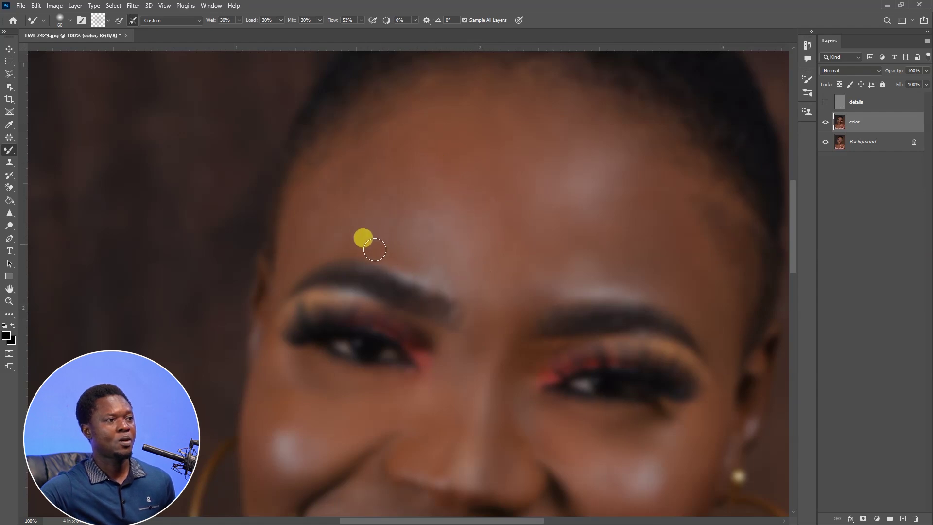
pyautogui.moveTo(348, 207)
pyautogui.mouseDown()
pyautogui.moveTo(369, 187)
pyautogui.moveTo(326, 182)
pyautogui.moveTo(391, 159)
pyautogui.moveTo(325, 231)
pyautogui.moveTo(404, 253)
pyautogui.mouseUp()
pyautogui.moveTo(463, 270)
pyautogui.mouseDown()
pyautogui.moveTo(597, 260)
pyautogui.moveTo(560, 266)
pyautogui.moveTo(476, 224)
pyautogui.moveTo(490, 346)
pyautogui.moveTo(284, 381)
pyautogui.mouseUp()
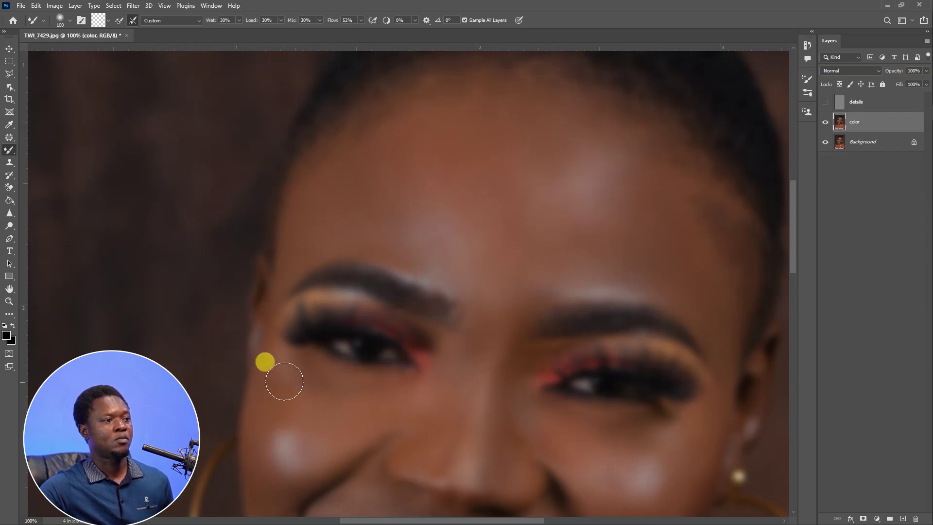
# - Blend the skin tones on the neck and upper chest around the necklace with the Mixer Brush at size 100
pyautogui.moveTo(610, 295); pyautogui.dragTo(505, 168)
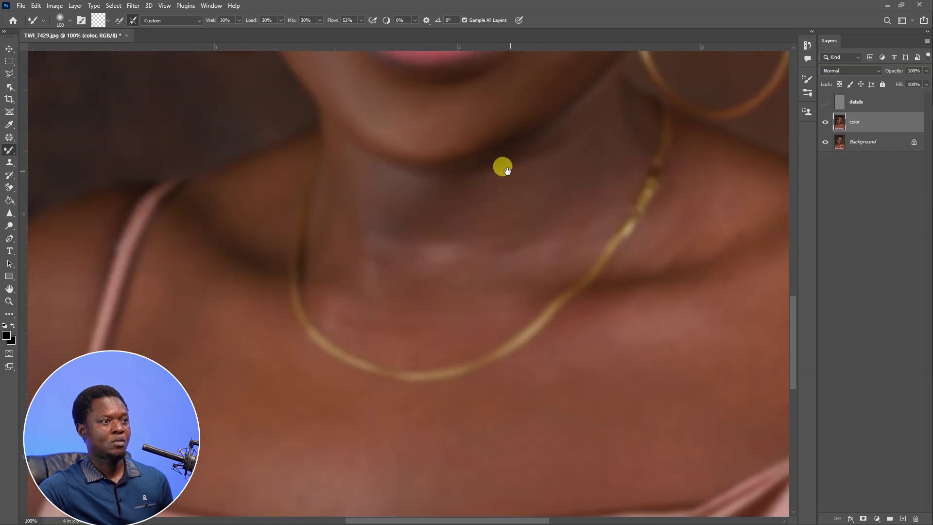
pyautogui.moveTo(499, 226)
pyautogui.mouseDown()
pyautogui.moveTo(540, 257)
pyautogui.moveTo(414, 330)
pyautogui.moveTo(332, 298)
pyautogui.mouseUp()
pyautogui.moveTo(378, 250)
pyautogui.mouseDown()
pyautogui.moveTo(550, 235)
pyautogui.moveTo(334, 202)
pyautogui.moveTo(450, 298)
pyautogui.mouseUp()
pyautogui.hscroll(5, 450, 298)
pyautogui.moveTo(442, 230)
pyautogui.mouseDown()
pyautogui.moveTo(381, 253)
pyautogui.moveTo(484, 204)
pyautogui.moveTo(446, 149)
pyautogui.moveTo(521, 176)
pyautogui.moveTo(554, 204)
pyautogui.moveTo(378, 273)
pyautogui.moveTo(453, 223)
pyautogui.moveTo(401, 316)
pyautogui.moveTo(535, 305)
pyautogui.moveTo(528, 261)
pyautogui.moveTo(504, 266)
pyautogui.moveTo(493, 242)
pyautogui.moveTo(537, 241)
pyautogui.moveTo(373, 351)
pyautogui.mouseUp()
pyautogui.moveTo(512, 360)
pyautogui.mouseDown()
pyautogui.moveTo(487, 431)
pyautogui.moveTo(393, 468)
pyautogui.moveTo(390, 430)
pyautogui.moveTo(235, 400)
pyautogui.mouseUp()
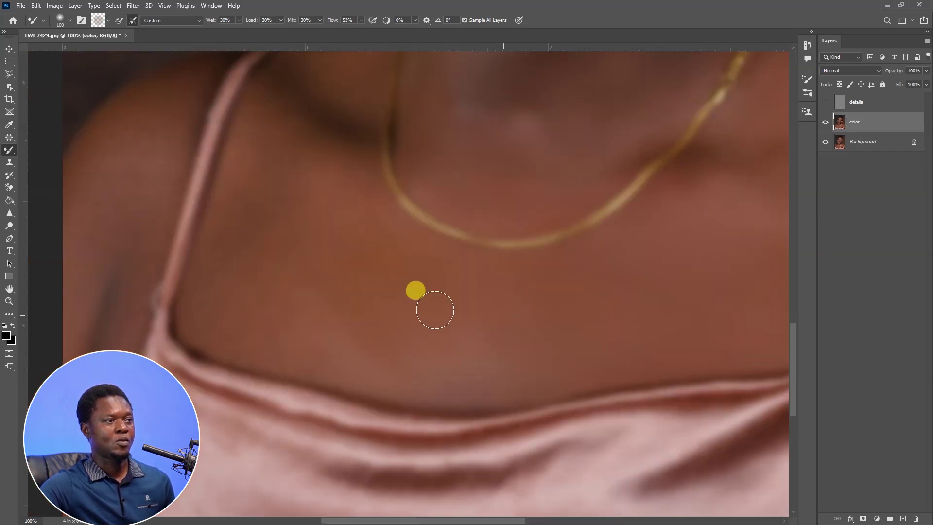
# - Blend the skin tones across the lower chest and around the shoulder straps on the color layer with the Mixer Brush
pyautogui.moveTo(435, 309)
pyautogui.mouseDown()
pyautogui.moveTo(298, 177)
pyautogui.moveTo(271, 204)
pyautogui.moveTo(305, 202)
pyautogui.mouseUp()
pyautogui.moveTo(304, 296)
pyautogui.mouseDown()
pyautogui.moveTo(227, 204)
pyautogui.moveTo(271, 291)
pyautogui.moveTo(275, 346)
pyautogui.mouseUp()
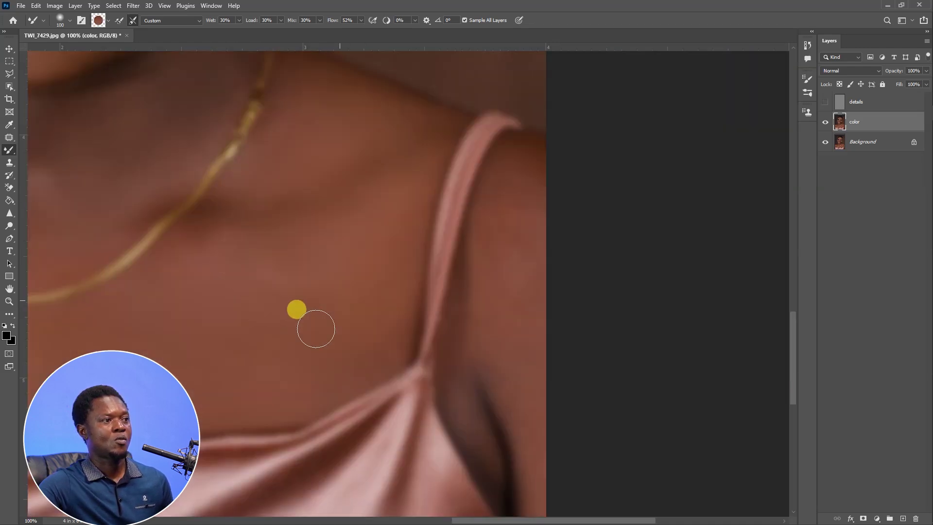
pyautogui.moveTo(316, 329); pyautogui.dragTo(503, 197)
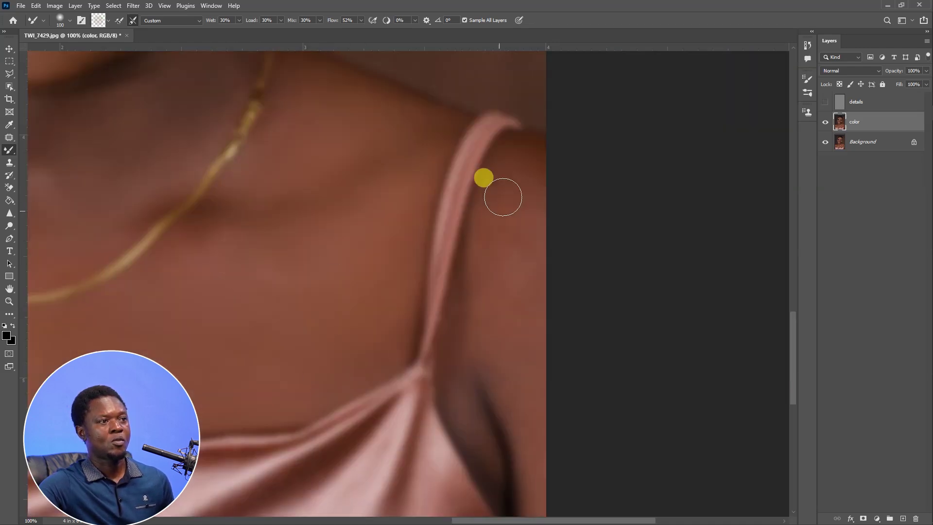
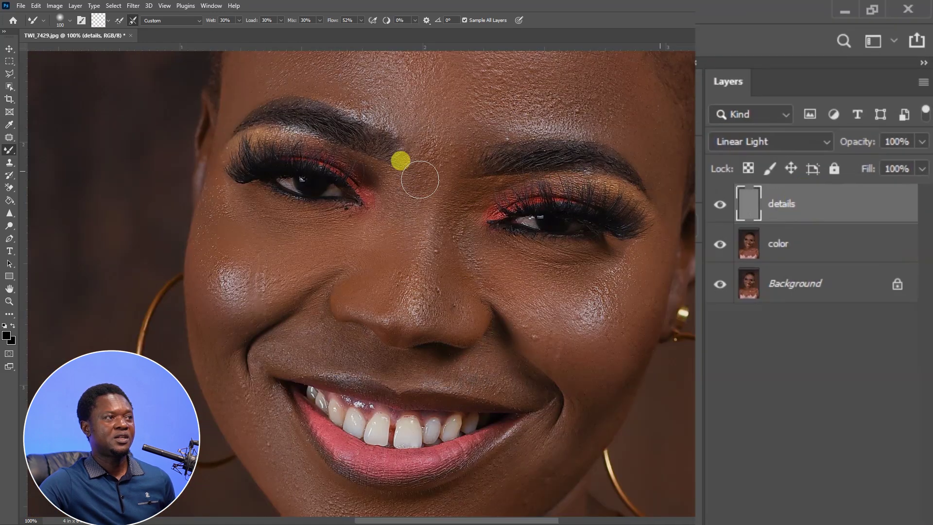
# - Choose the Patch Tool and repair the bump on the bridge of the nose on the details layer
pyautogui.click(10, 137)
pyautogui.rightClick(19, 141)
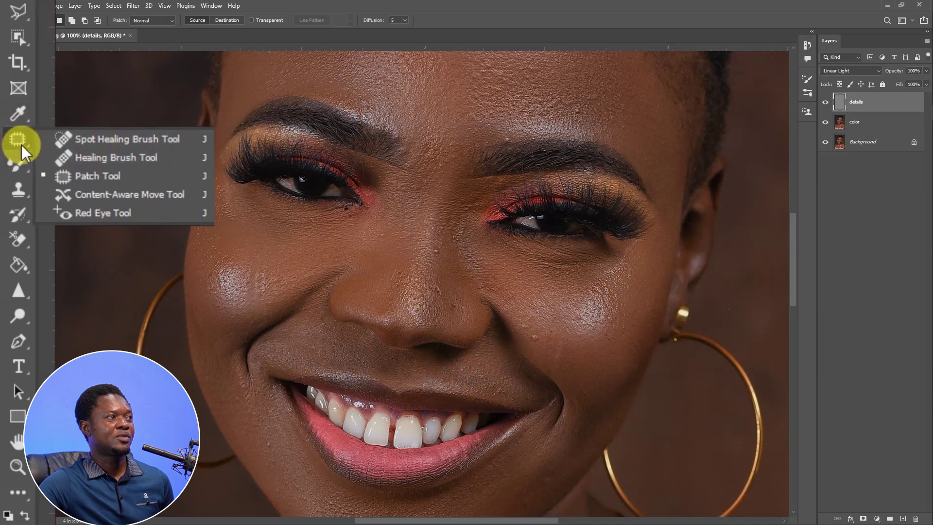
pyautogui.click(94, 176)
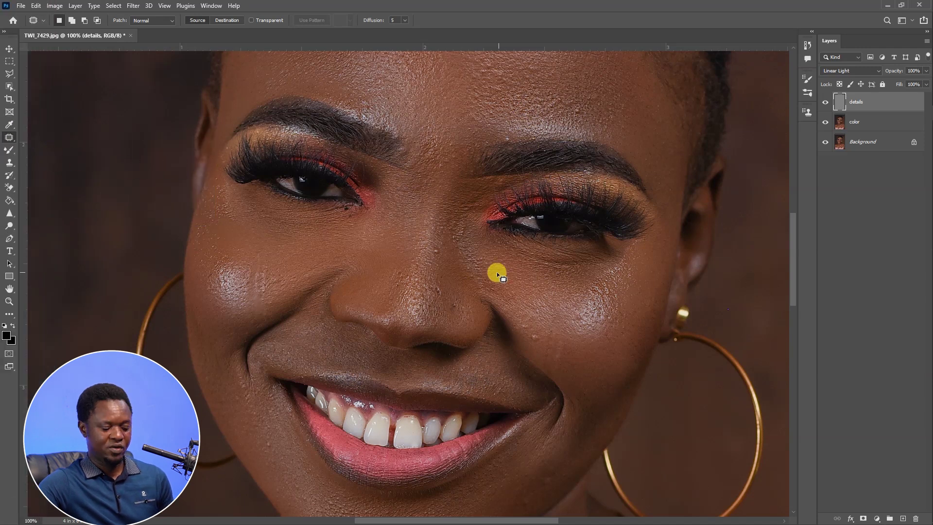
pyautogui.hotkey('ctrl', '+')
pyautogui.hotkey('ctrl', '+')
pyautogui.scroll(1, 492, 234)
pyautogui.hscroll(1, 493, 235)
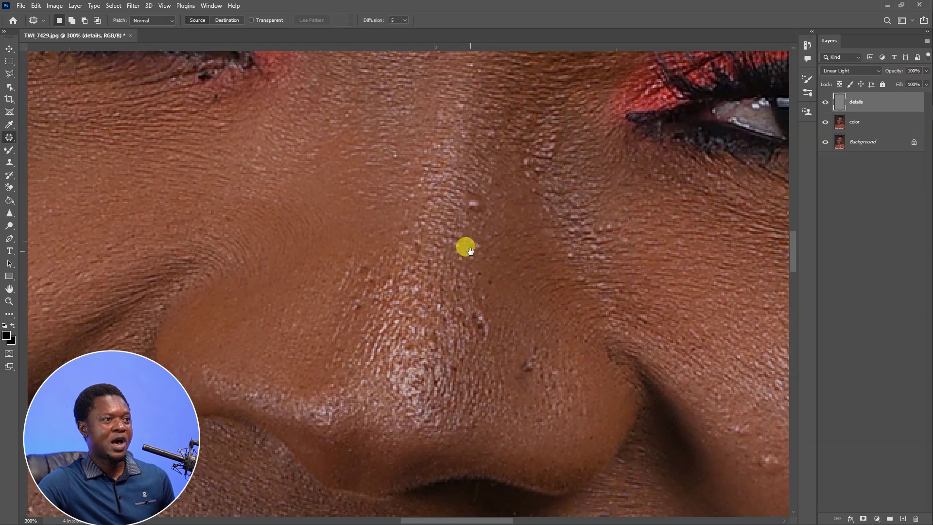
pyautogui.moveTo(469, 187)
pyautogui.mouseDown()
pyautogui.moveTo(484, 216)
pyautogui.moveTo(485, 173)
pyautogui.moveTo(484, 222)
pyautogui.moveTo(477, 208)
pyautogui.moveTo(486, 234)
pyautogui.moveTo(500, 203)
pyautogui.mouseUp()
pyautogui.hotkey('ctrl', 'd')
# - Patch the remaining small bumps on the nose and adjacent cheek with clean neighbouring skin texture
pyautogui.scroll(1, 484, 221)
pyautogui.hscroll(1, 483, 221)
pyautogui.moveTo(492, 213)
pyautogui.mouseDown()
pyautogui.moveTo(485, 179)
pyautogui.moveTo(523, 220)
pyautogui.mouseUp()
pyautogui.hotkey('ctrl', 'd')
pyautogui.scroll(-1, 477, 202)
pyautogui.hscroll(1, 477, 202)
pyautogui.moveTo(367, 293)
pyautogui.mouseDown()
pyautogui.moveTo(356, 309)
pyautogui.moveTo(375, 333)
pyautogui.moveTo(388, 306)
pyautogui.mouseUp()
pyautogui.scroll(-1, 401, 335)
pyautogui.hscroll(1, 401, 335)
pyautogui.moveTo(525, 343)
pyautogui.mouseDown()
pyautogui.moveTo(508, 348)
pyautogui.moveTo(542, 362)
pyautogui.moveTo(594, 327)
pyautogui.mouseUp()
pyautogui.hotkey('ctrl', 'd')
# - Patch the uneven texture above the eyebrow and across the forehead on the details layer
pyautogui.scroll(8, 593, 328)
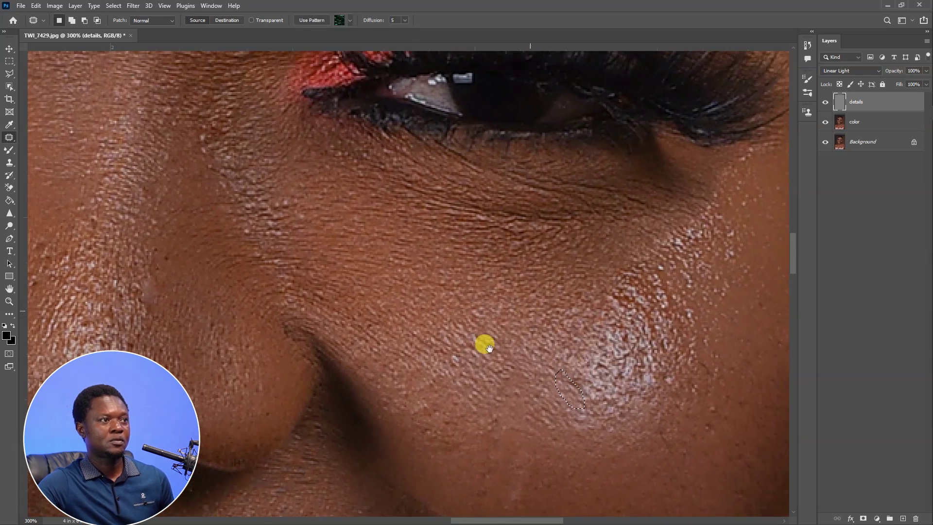
pyautogui.moveTo(566, 287); pyautogui.dragTo(533, 270)
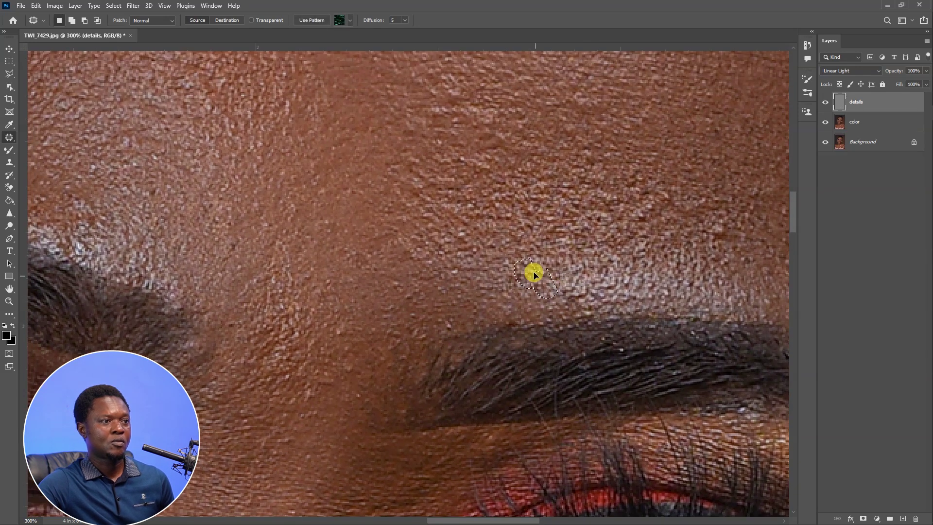
pyautogui.scroll(5, 223, 233)
pyautogui.hscroll(1, 223, 233)
pyautogui.moveTo(265, 202); pyautogui.dragTo(302, 208)
pyautogui.scroll(-3, 352, 312)
pyautogui.hscroll(1, 352, 313)
pyautogui.moveTo(352, 325)
pyautogui.mouseDown()
pyautogui.moveTo(351, 335)
pyautogui.moveTo(443, 353)
pyautogui.mouseUp()
pyautogui.hotkey('ctrl', 'd')
# - Review the whole face and compare the retouch with the original by isolating the Background layer and restoring all layers twice
pyautogui.scroll(-5, 454, 387)
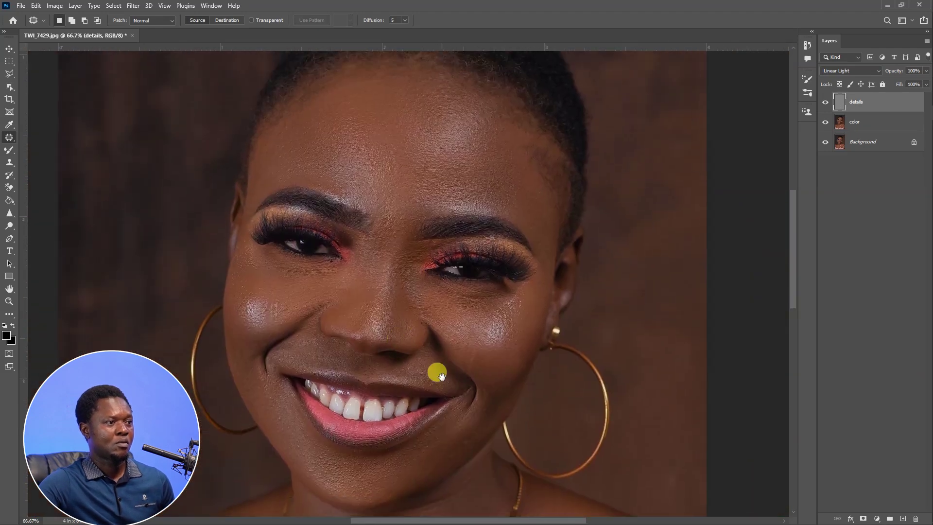
pyautogui.scroll(5, 471, 329)
pyautogui.scroll(6, 535, 265)
pyautogui.hscroll(-1, 381, 253)
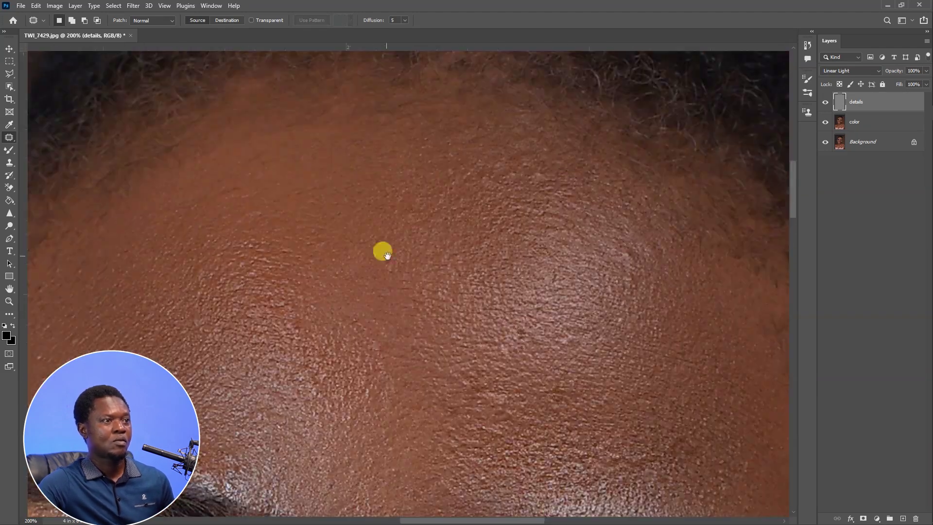
pyautogui.scroll(-5, 556, 351)
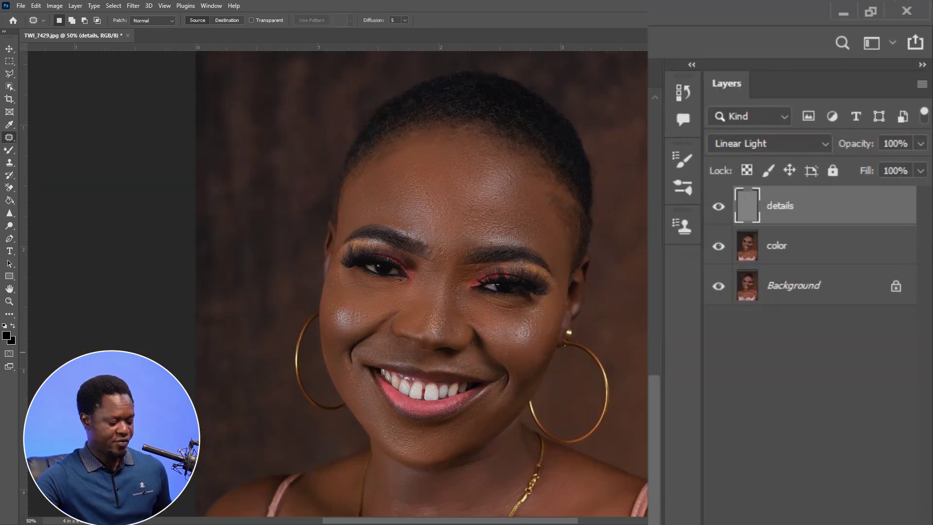
pyautogui.keyDown('alt'); pyautogui.click(718, 287); pyautogui.keyUp('alt')
pyautogui.keyDown('alt'); pyautogui.click(719, 287); pyautogui.keyUp('alt')
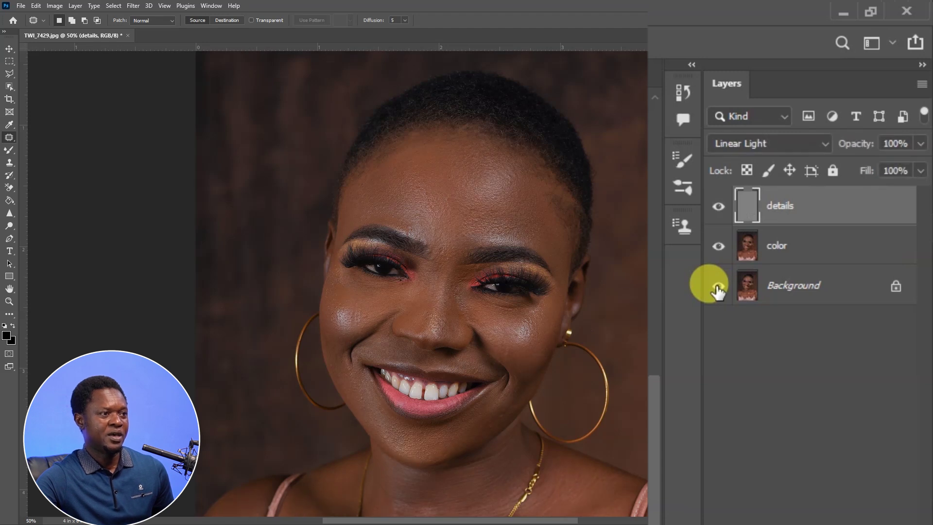
pyautogui.keyDown('alt'); pyautogui.click(718, 288); pyautogui.keyUp('alt')
pyautogui.keyDown('alt'); pyautogui.click(719, 288); pyautogui.keyUp('alt')
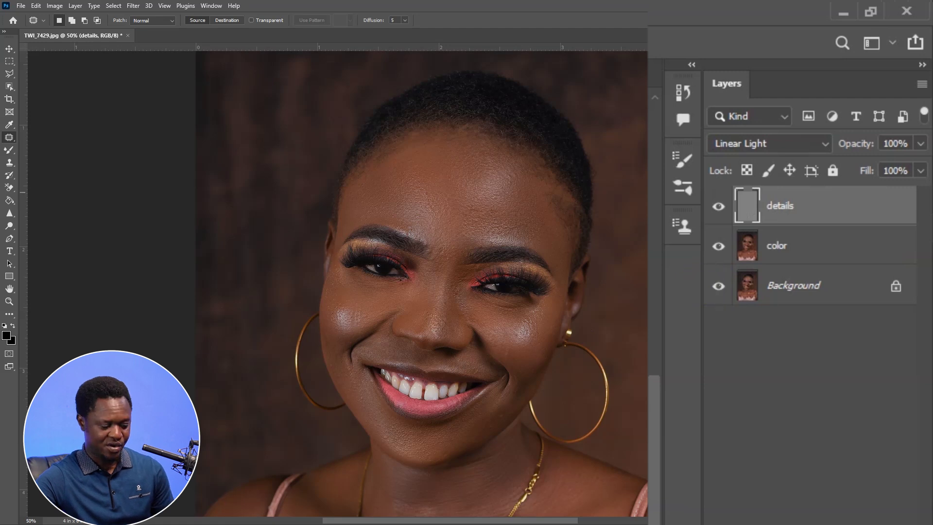
# - Examine the retouched skin texture up close around the nose, mouth, cheeks and forehead
pyautogui.hotkey('ctrl', '+')
pyautogui.hotkey('ctrl', '+')
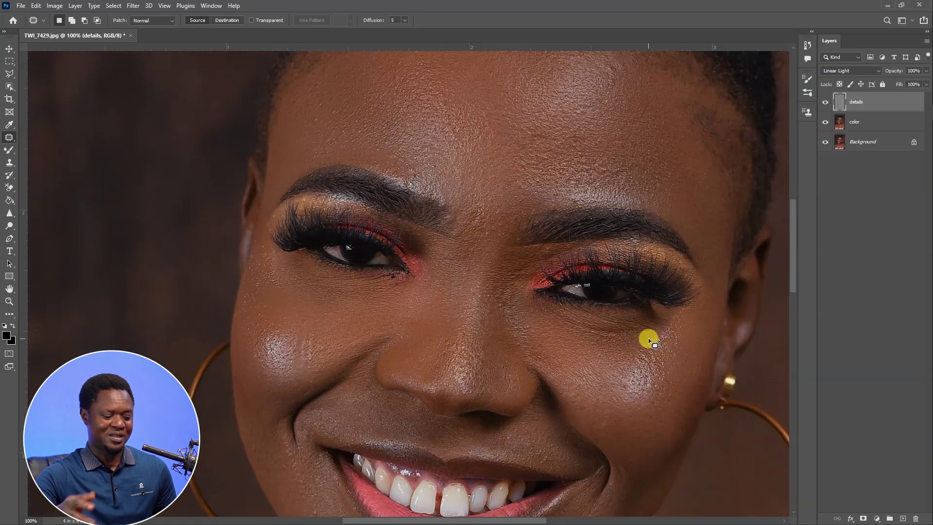
pyautogui.moveTo(506, 381); pyautogui.dragTo(481, 210)
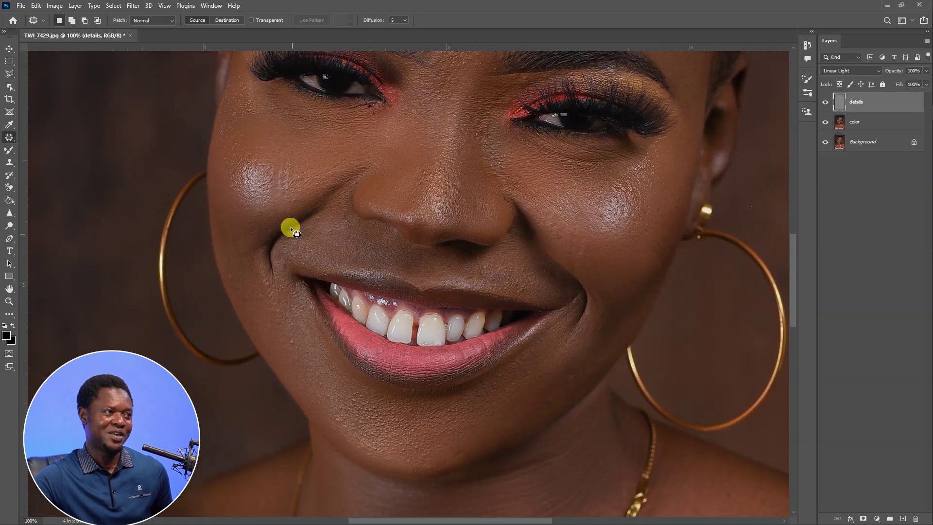
pyautogui.hotkey('ctrl', '+')
pyautogui.hscroll(5, 344, 271)
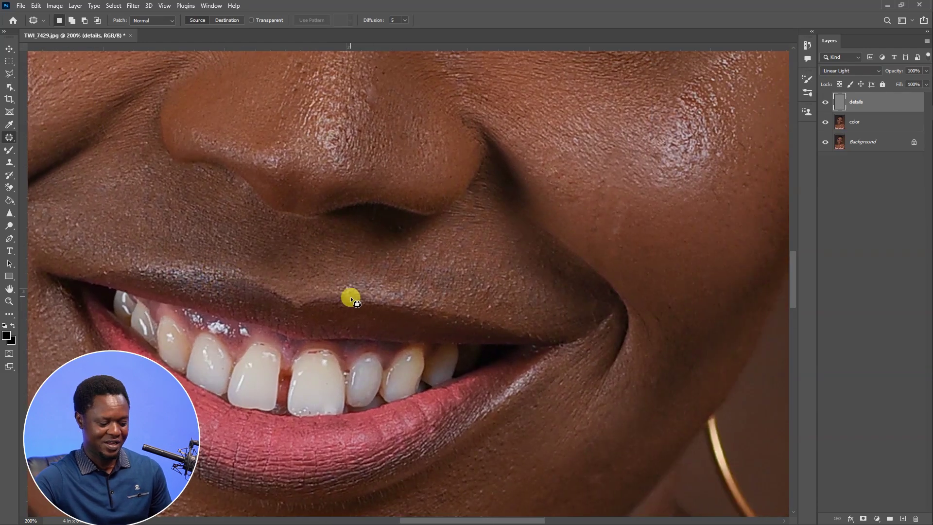
pyautogui.hotkey('ctrl', '-')
pyautogui.hscroll(4, 427, 311)
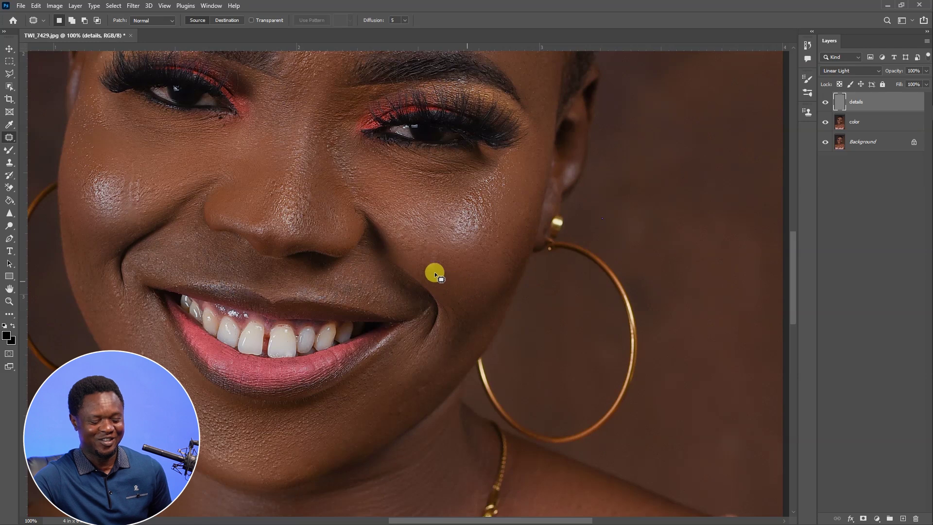
pyautogui.hotkey('ctrl', '+')
pyautogui.hscroll(3, 433, 279)
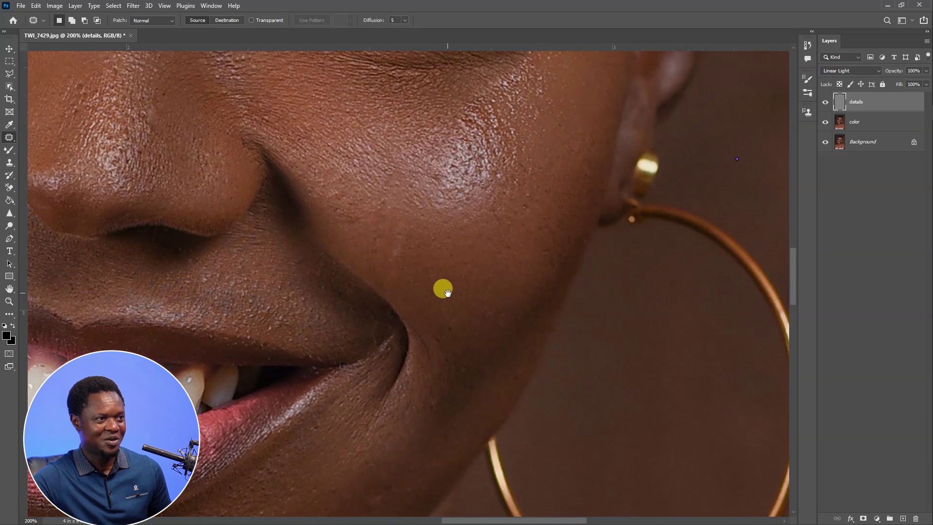
pyautogui.moveTo(486, 277); pyautogui.dragTo(450, 368)
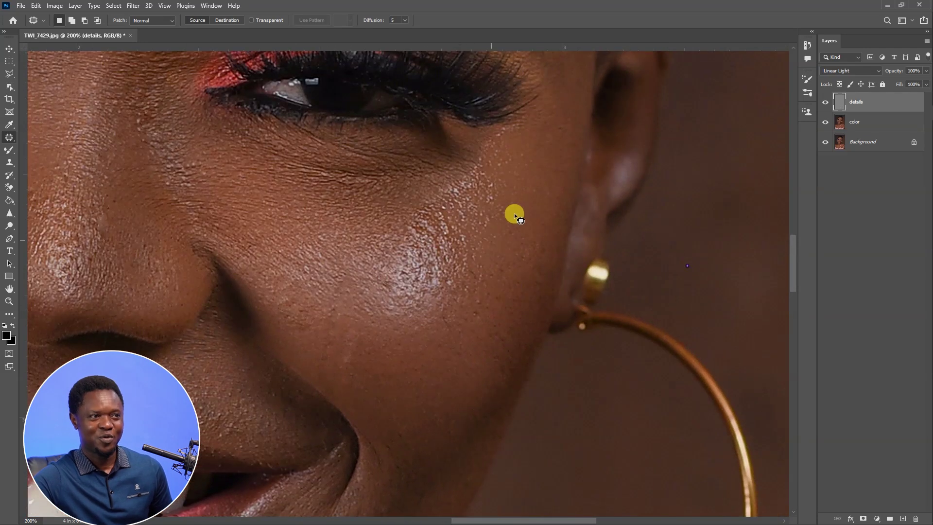
pyautogui.moveTo(534, 211); pyautogui.dragTo(544, 410)
pyautogui.moveTo(575, 294); pyautogui.dragTo(575, 340)
pyautogui.moveTo(360, 97); pyautogui.dragTo(360, 234)
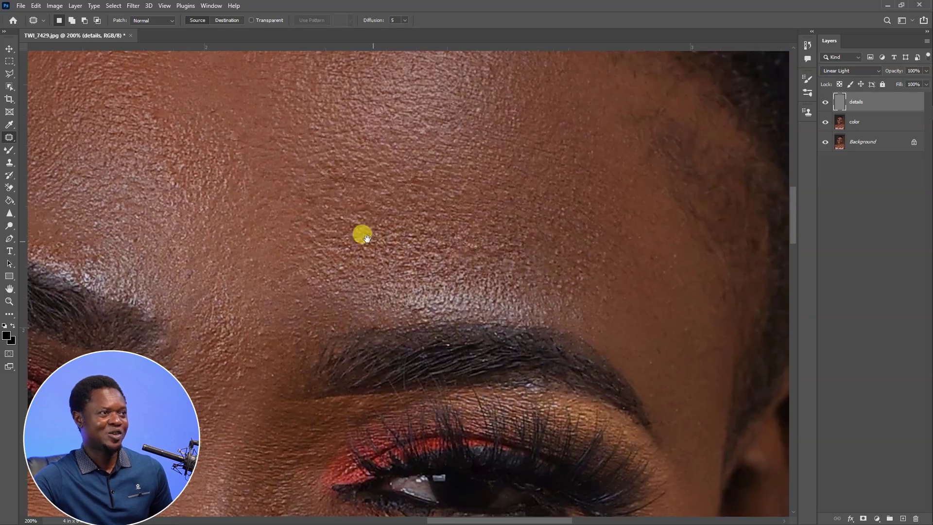
pyautogui.moveTo(551, 254); pyautogui.dragTo(573, 108)
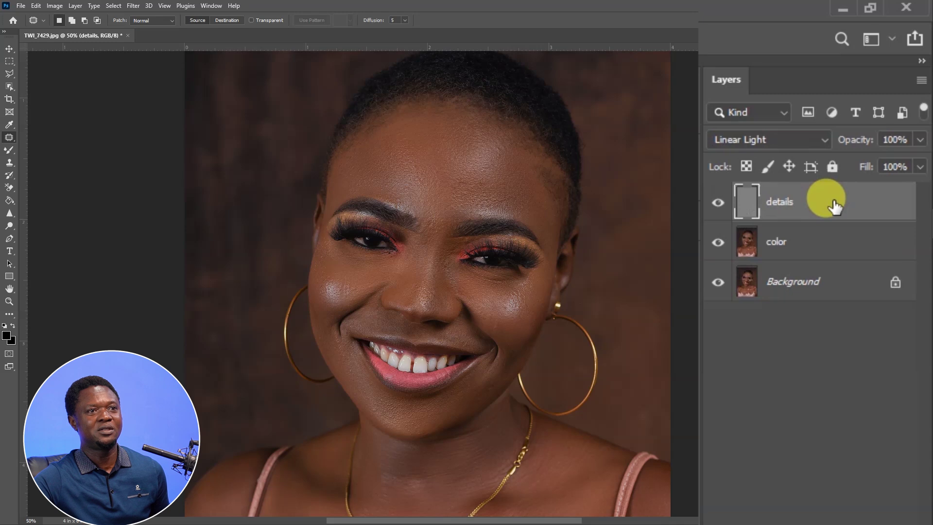
# - Group the details and color layers, and compare the portrait with the group hidden and shown
pyautogui.click(817, 250)
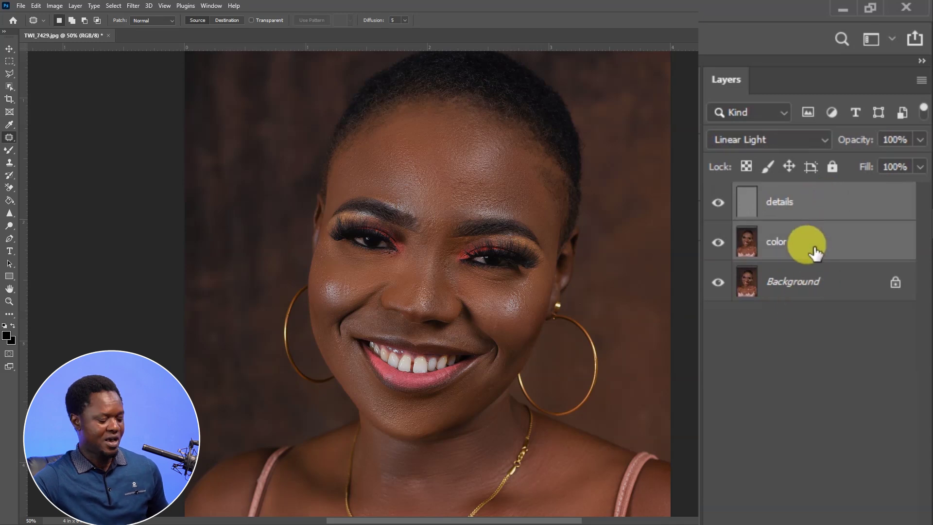
pyautogui.hotkey('ctrl', 'g')
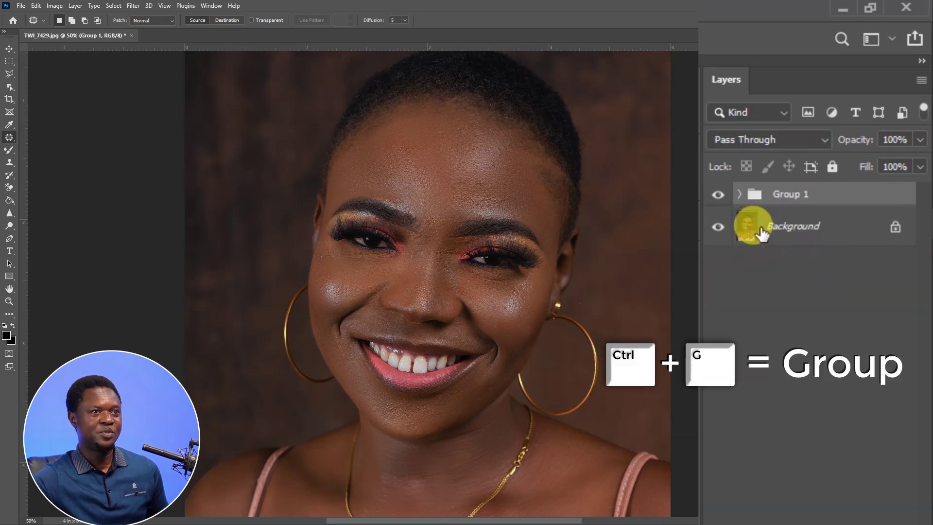
pyautogui.click(718, 195)
pyautogui.click(718, 195)
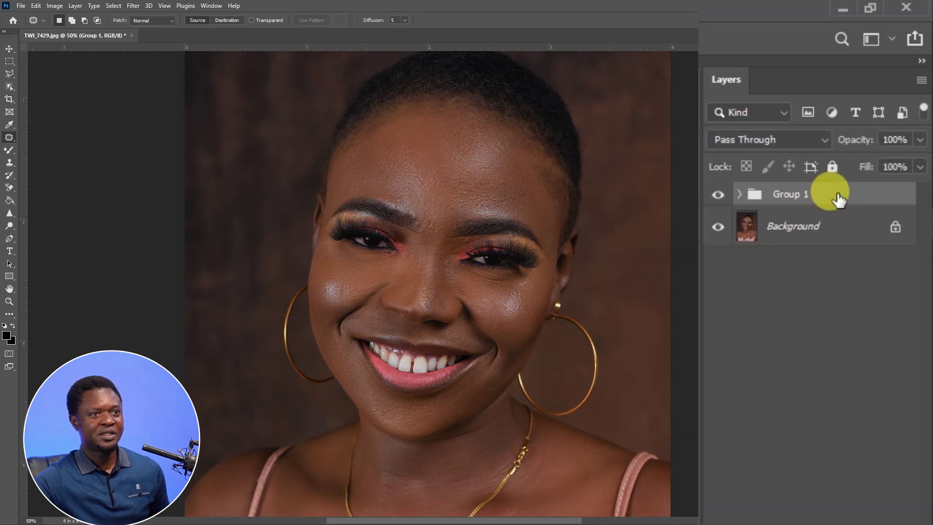
# - Add a new layer above the group and fill it with 50% Gray in Normal mode at 100% opacity
pyautogui.click(873, 517)
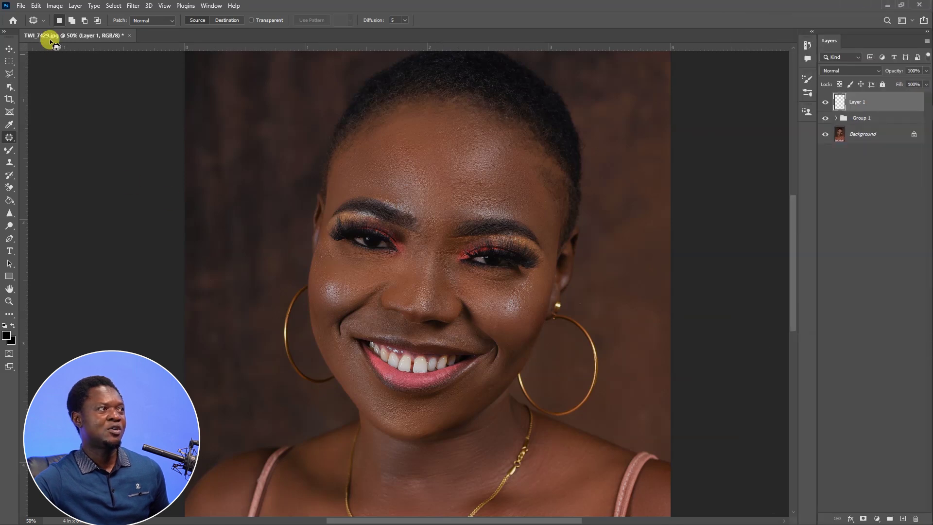
pyautogui.click(36, 6)
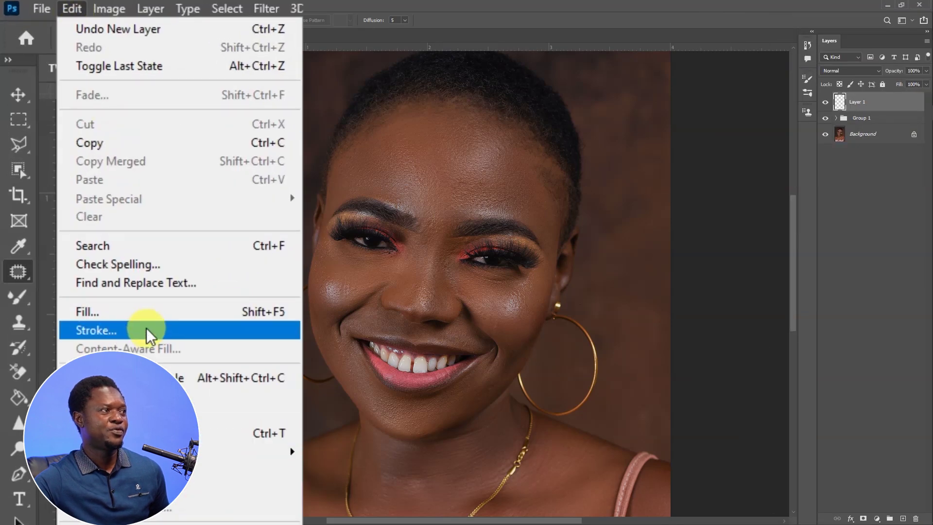
pyautogui.click(92, 312)
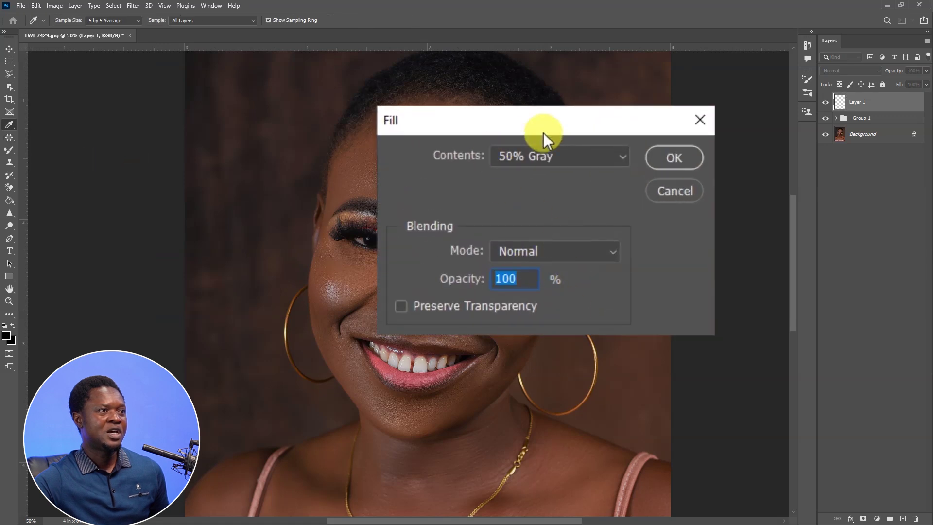
pyautogui.click(584, 153)
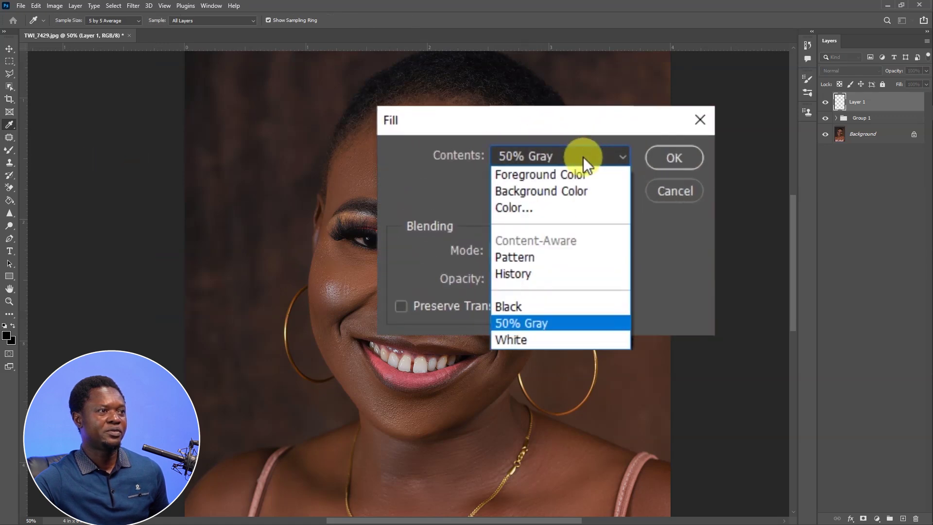
pyautogui.click(546, 325)
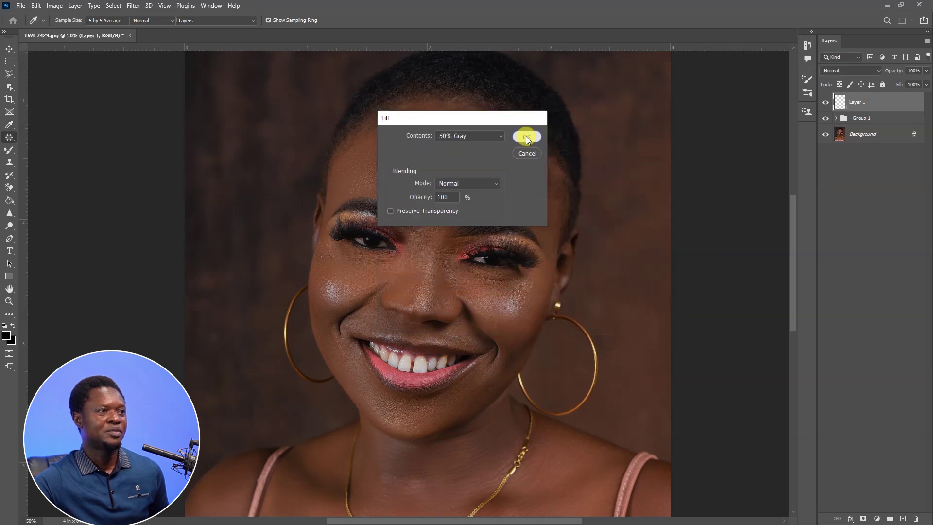
pyautogui.click(526, 137)
pyautogui.press('j')
# - Convert the gray layer to a smart object and open the Filter Gallery for it
pyautogui.rightClick(882, 101)
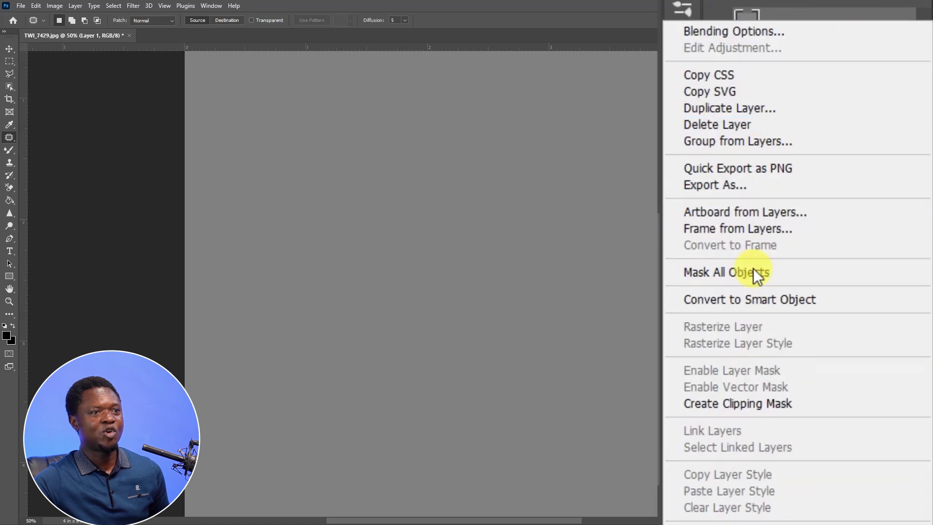
pyautogui.click(759, 300)
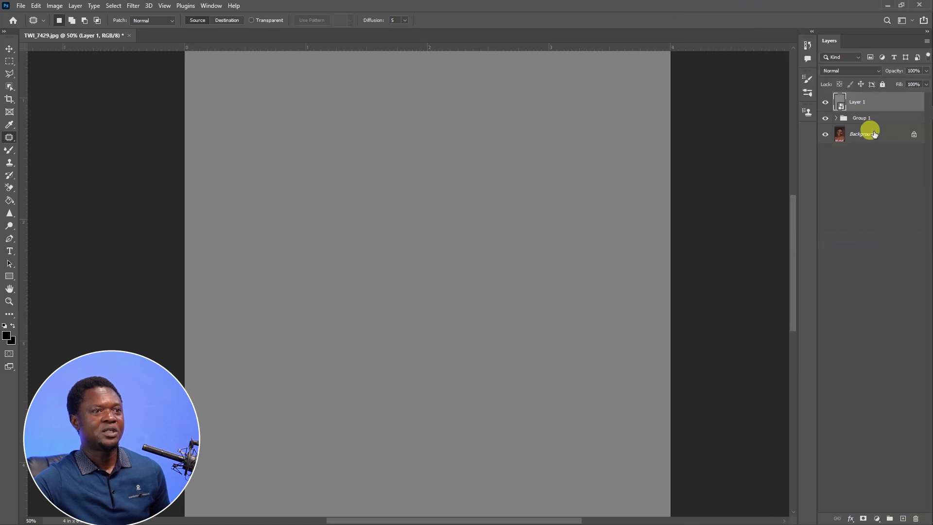
pyautogui.click(133, 5)
pyautogui.click(71, 119)
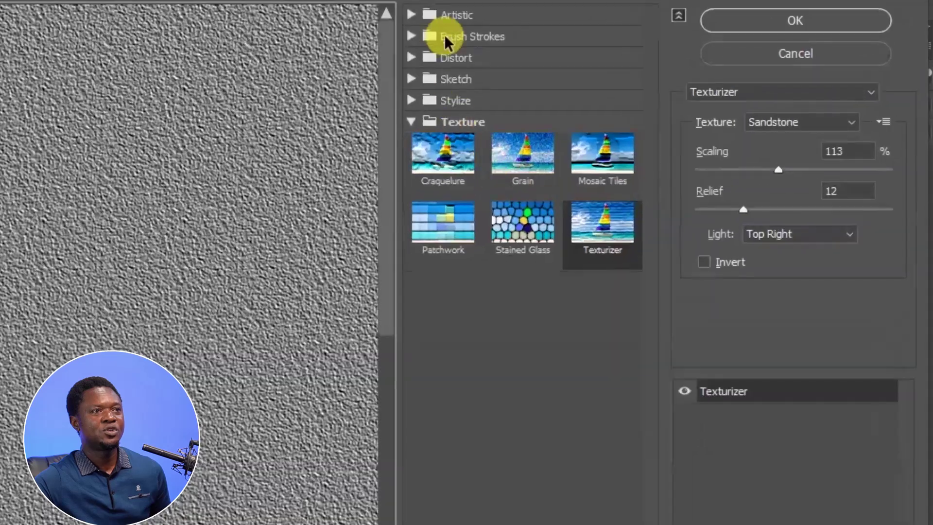
# - Choose the Texturizer filter from the Texture category and use the Sandstone texture
pyautogui.click(410, 122)
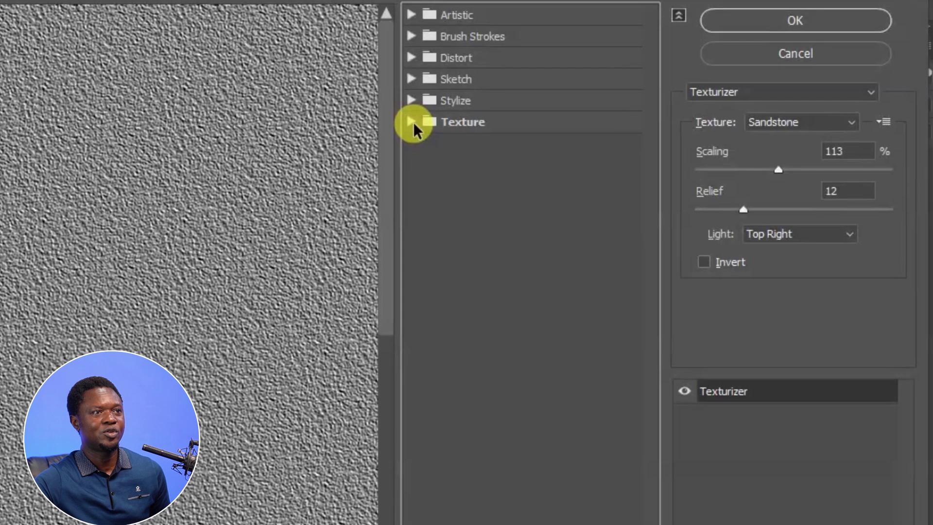
pyautogui.click(413, 123)
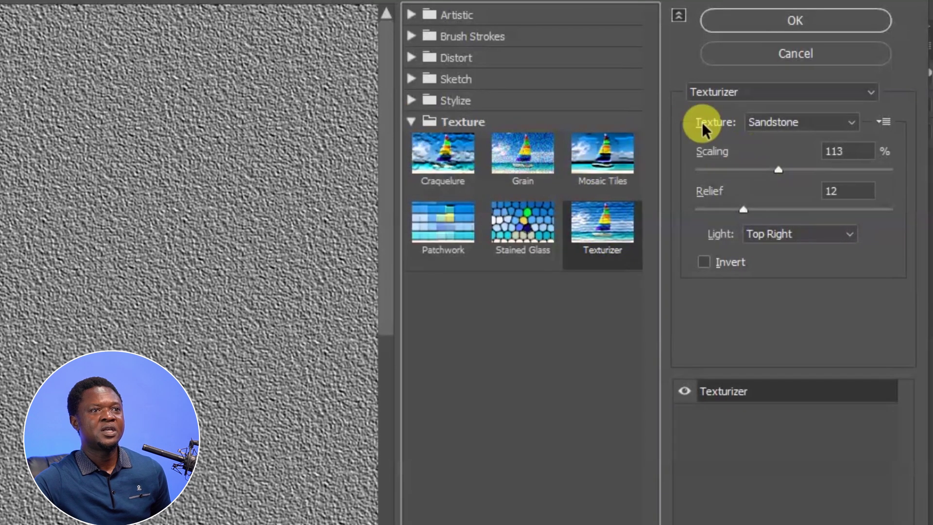
pyautogui.click(773, 92)
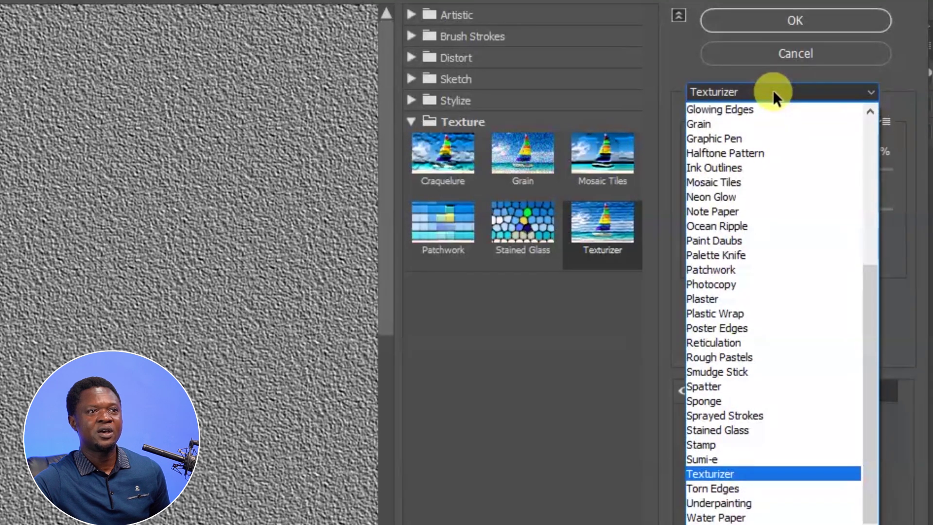
pyautogui.click(773, 92)
pyautogui.click(773, 91)
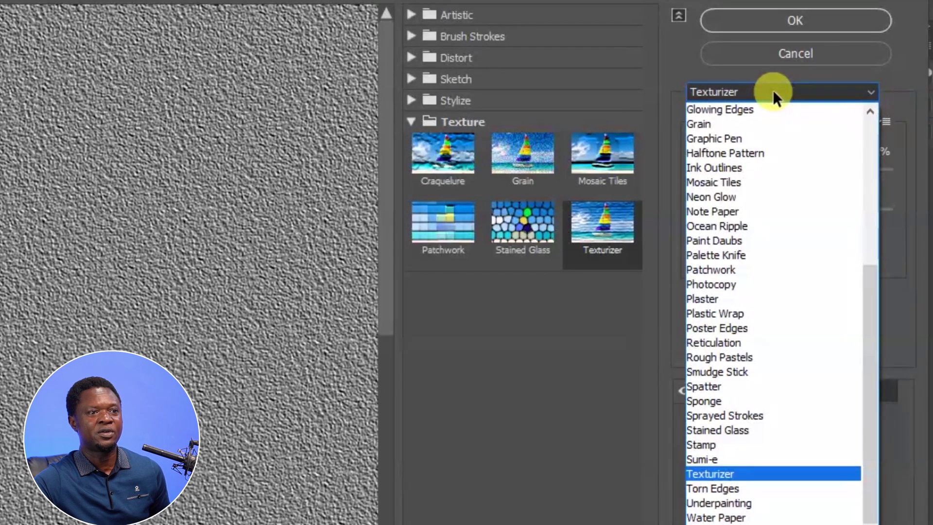
pyautogui.click(772, 91)
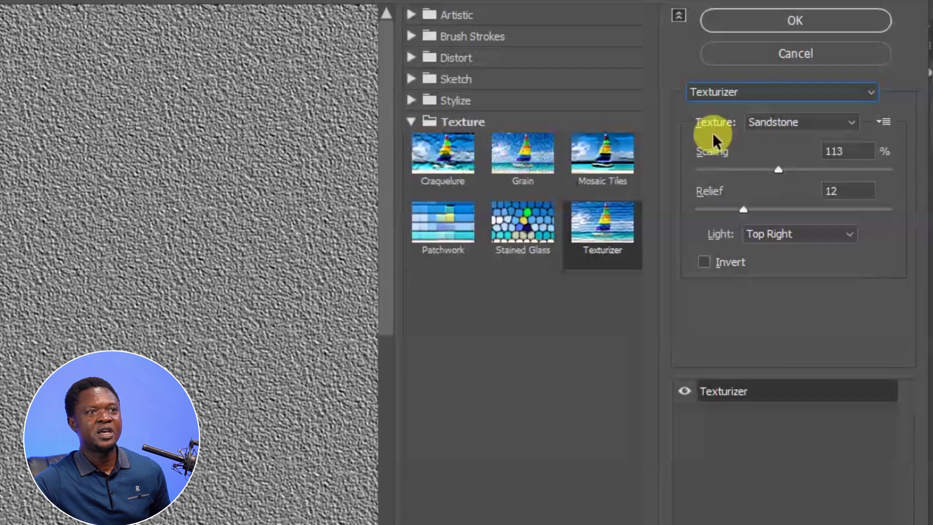
pyautogui.click(818, 121)
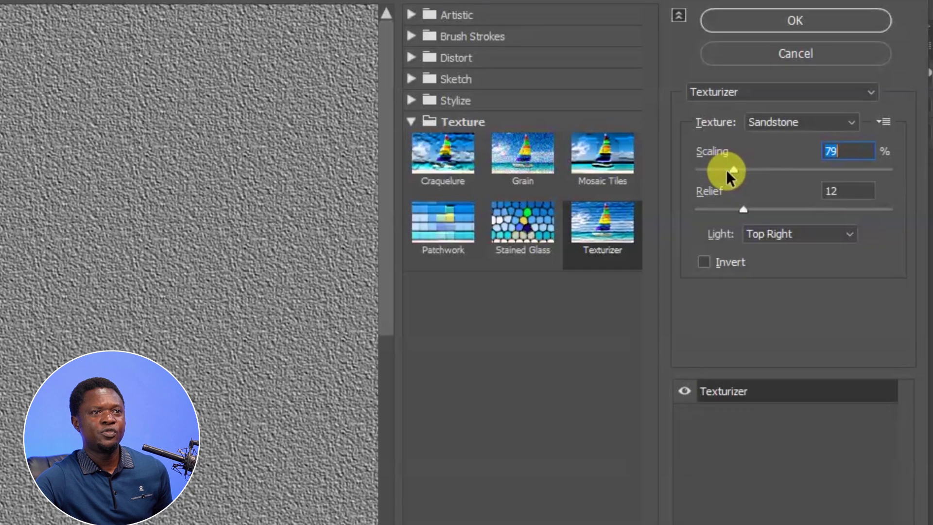
# - Set the Sandstone texture's scaling to 112% and its relief to 12
pyautogui.moveTo(734, 170); pyautogui.dragTo(759, 172)
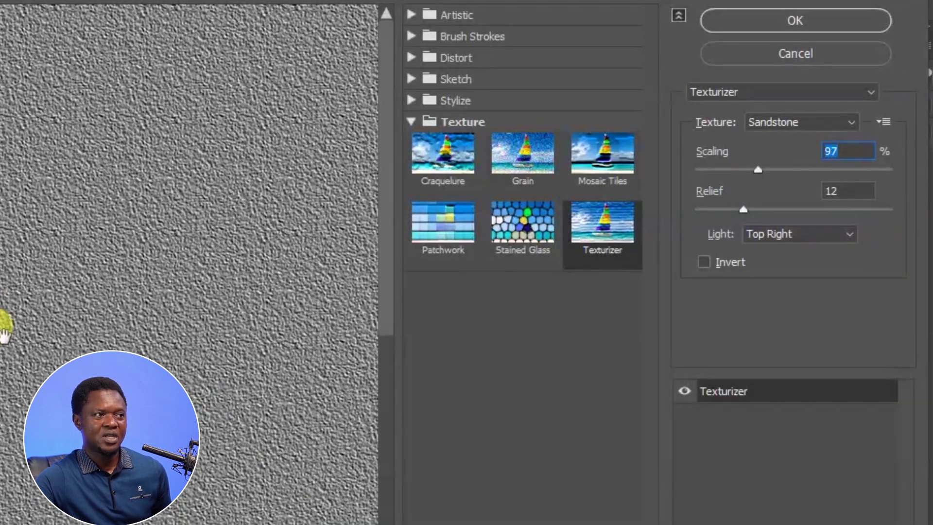
pyautogui.moveTo(756, 170); pyautogui.dragTo(770, 170)
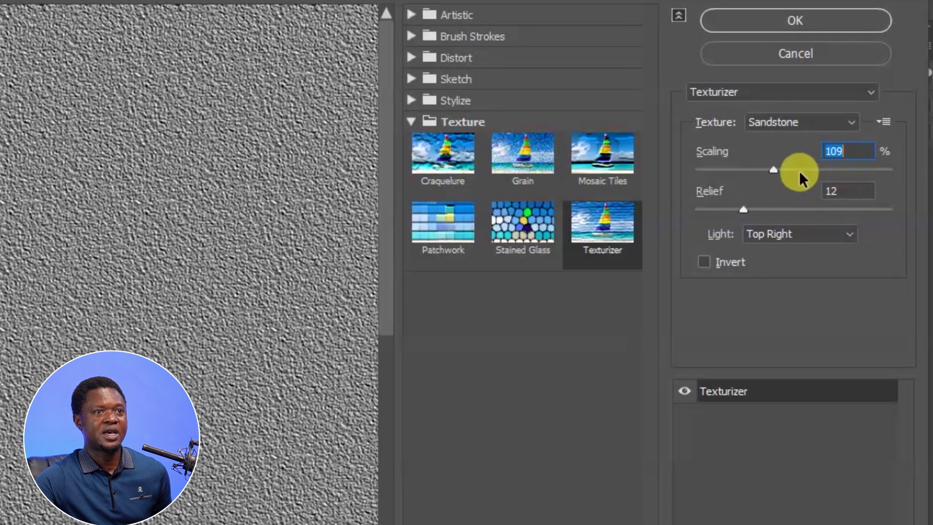
pyautogui.moveTo(774, 170); pyautogui.dragTo(776, 170)
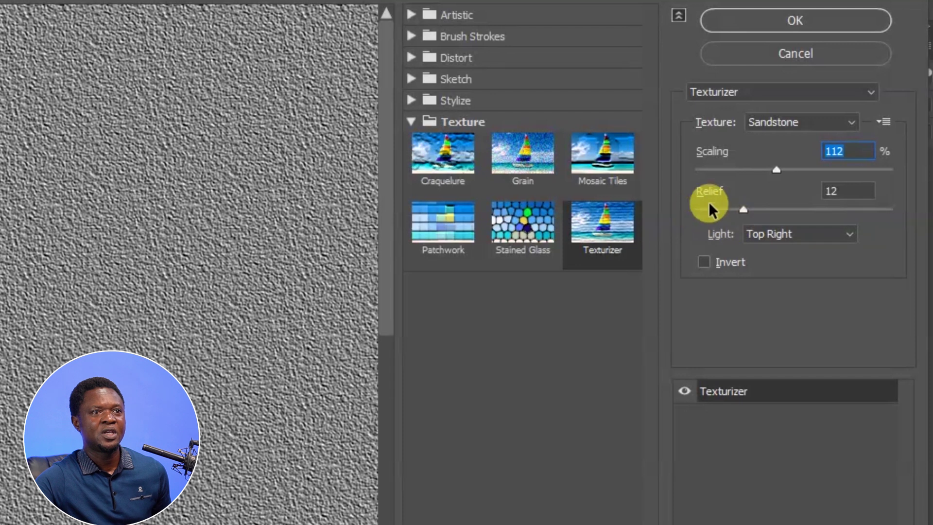
pyautogui.moveTo(743, 212)
pyautogui.mouseDown()
pyautogui.moveTo(686, 209)
pyautogui.moveTo(751, 212)
pyautogui.moveTo(744, 215)
pyautogui.mouseUp()
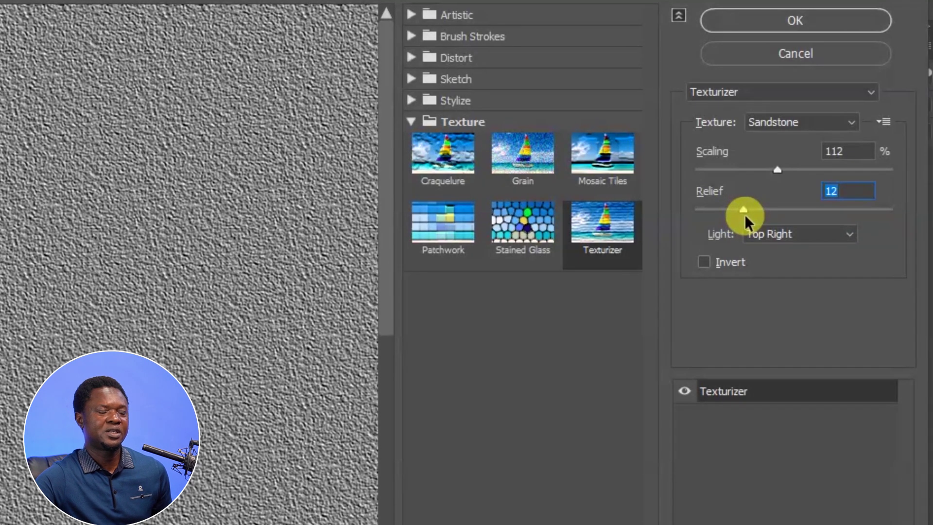
# - Set the texture's light direction to Top Right and apply the filter to the gray layer
pyautogui.click(808, 240)
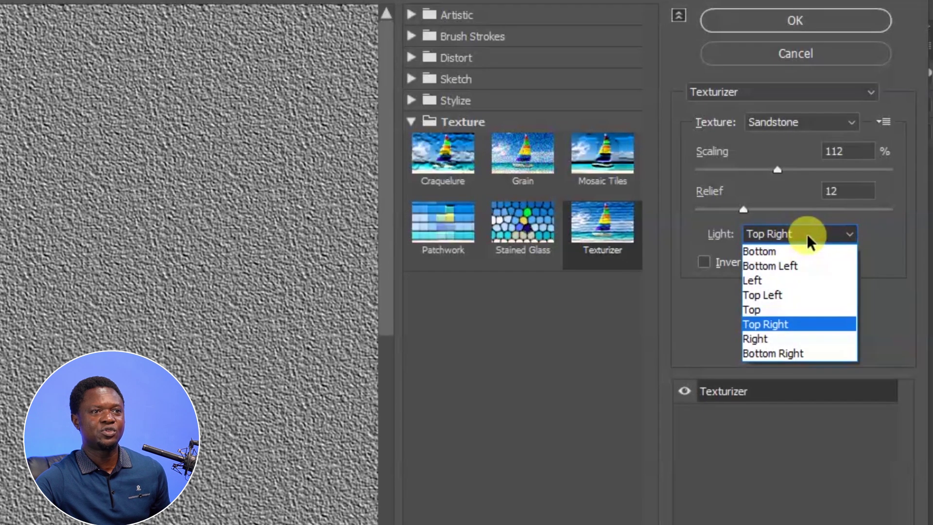
pyautogui.click(785, 327)
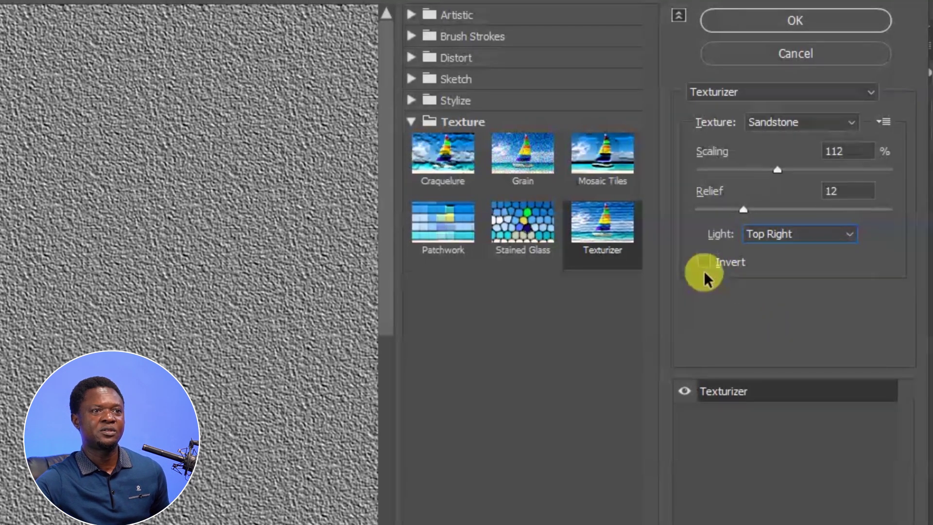
pyautogui.click(799, 22)
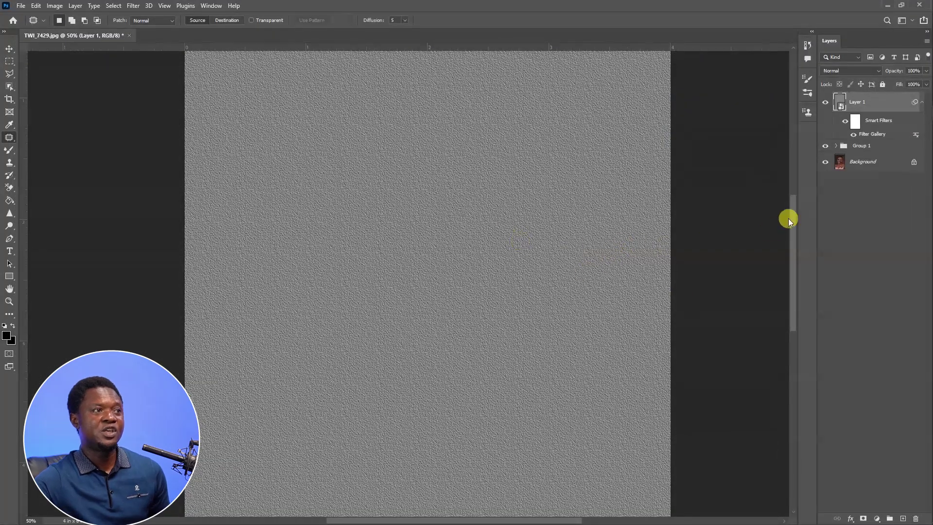
# - Set the gray smart object layer's blend mode to Overlay and rename the layer texture
pyautogui.click(848, 69)
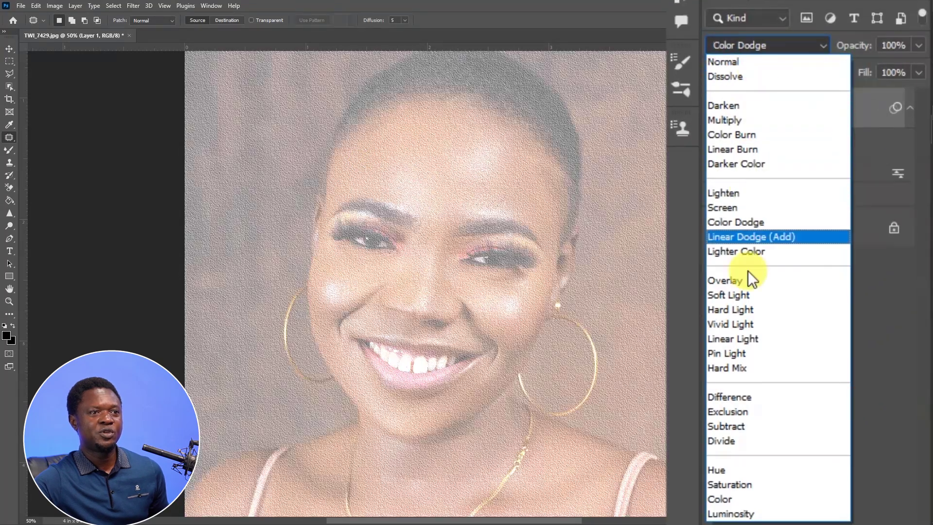
pyautogui.click(751, 280)
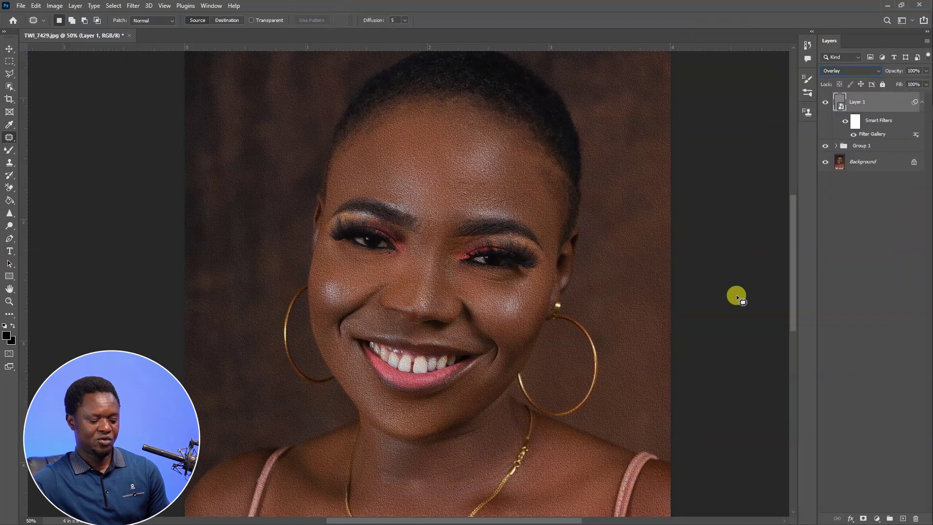
pyautogui.hotkey('ctrl', '+')
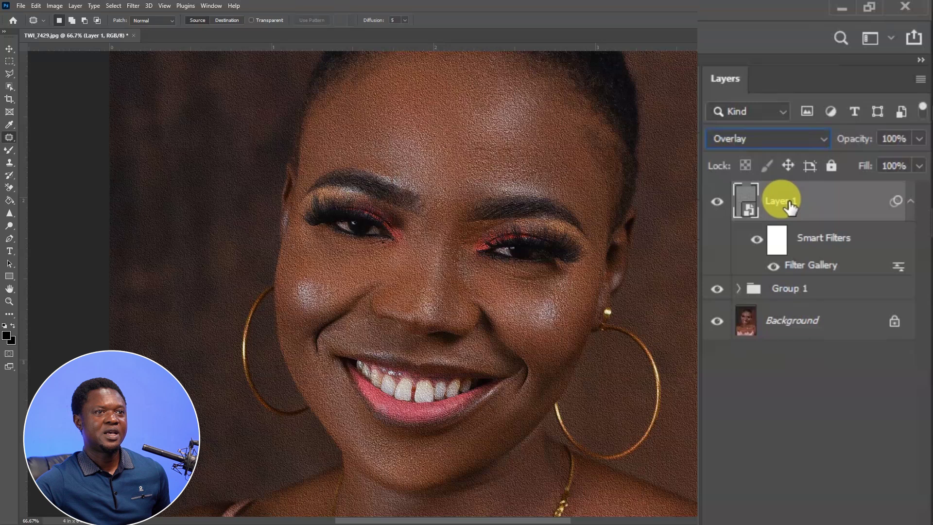
pyautogui.doubleClick(788, 204)
pyautogui.write('tex')
pyautogui.press('Return')
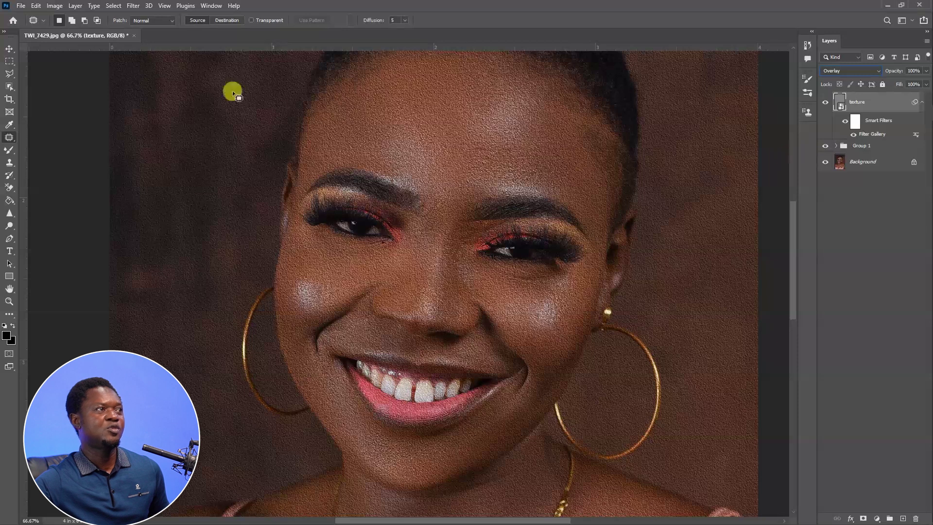
# - Apply a Gaussian Blur with a radius of 0.6 pixels to the texture layer
pyautogui.click(133, 6)
pyautogui.moveTo(130, 182)
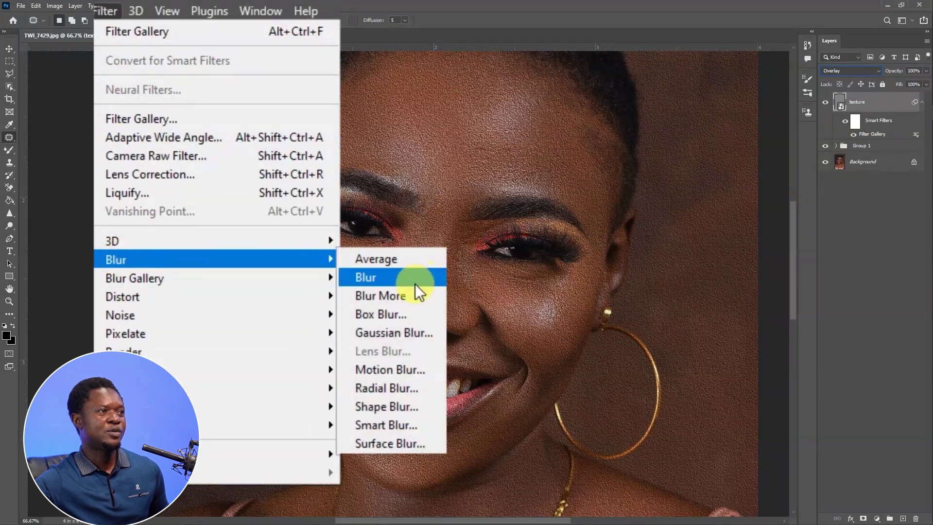
pyautogui.click(400, 334)
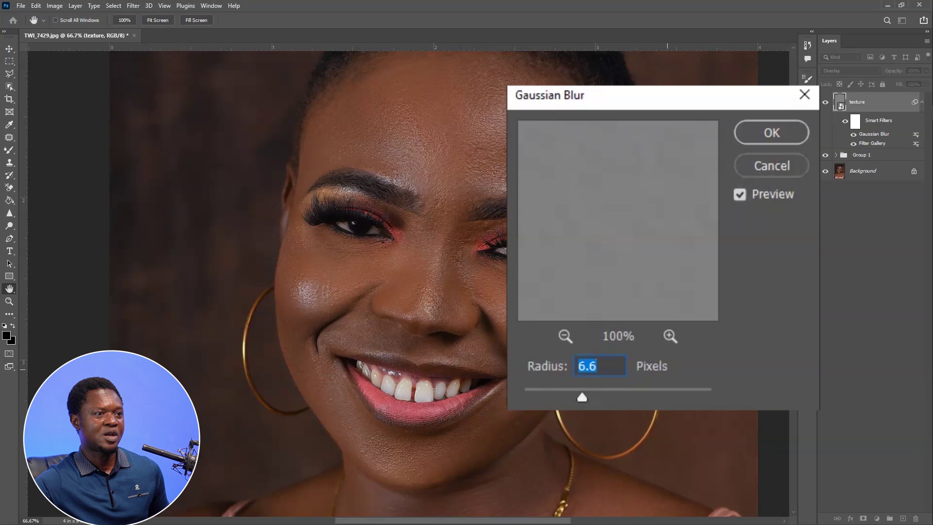
pyautogui.moveTo(583, 400); pyautogui.dragTo(528, 398)
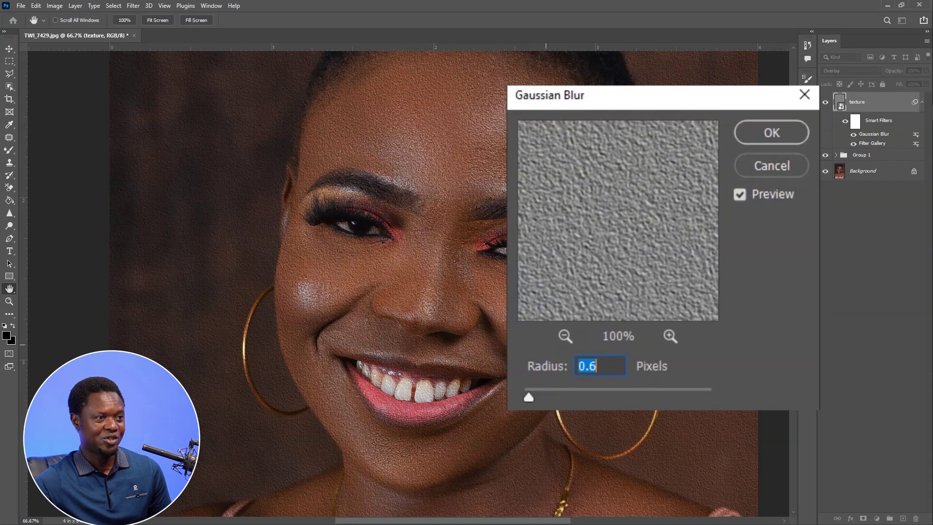
pyautogui.moveTo(529, 398); pyautogui.dragTo(528, 398)
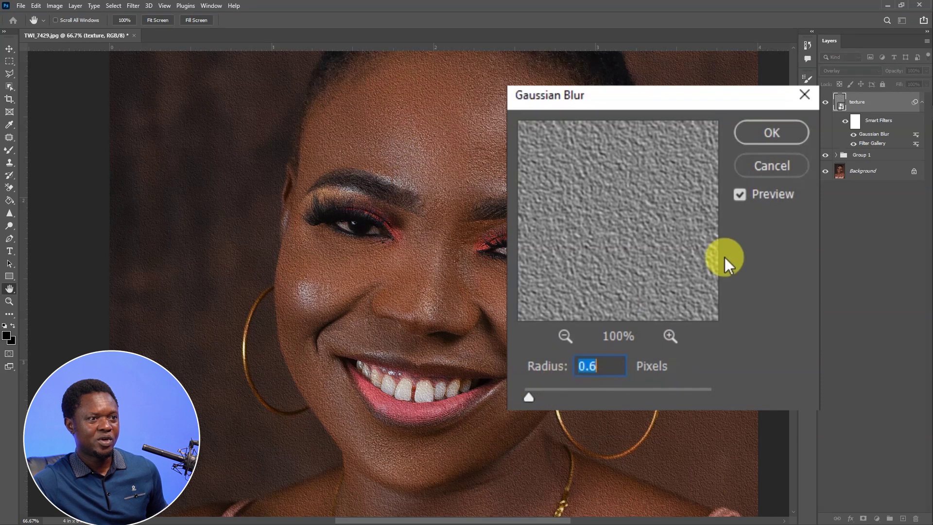
pyautogui.click(768, 133)
pyautogui.press('j')
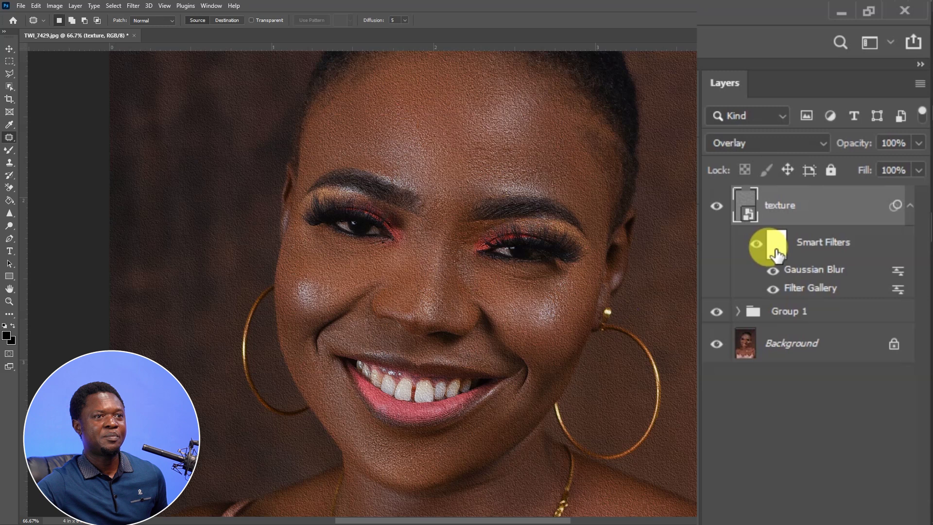
# - Invert the texture layer's smart filter mask to black and inspect the face up close
pyautogui.click(777, 248)
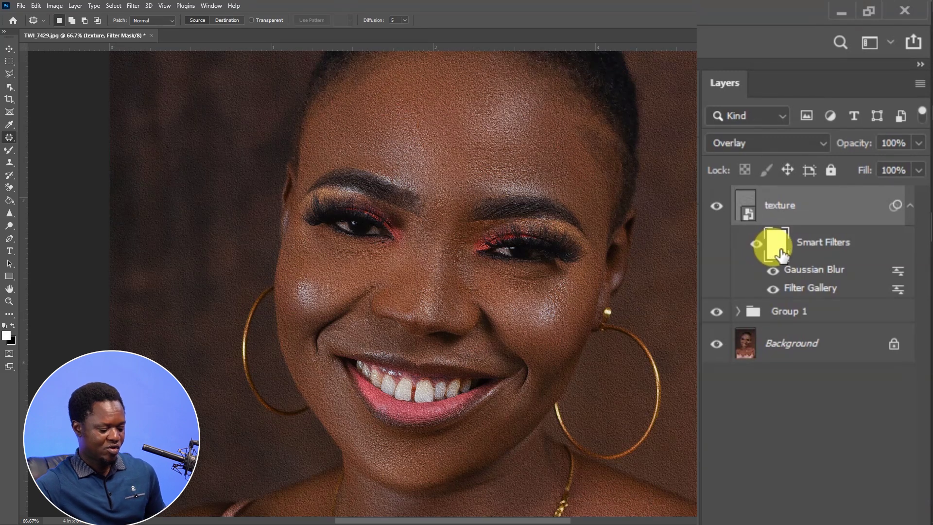
pyautogui.hotkey('ctrl', 'i')
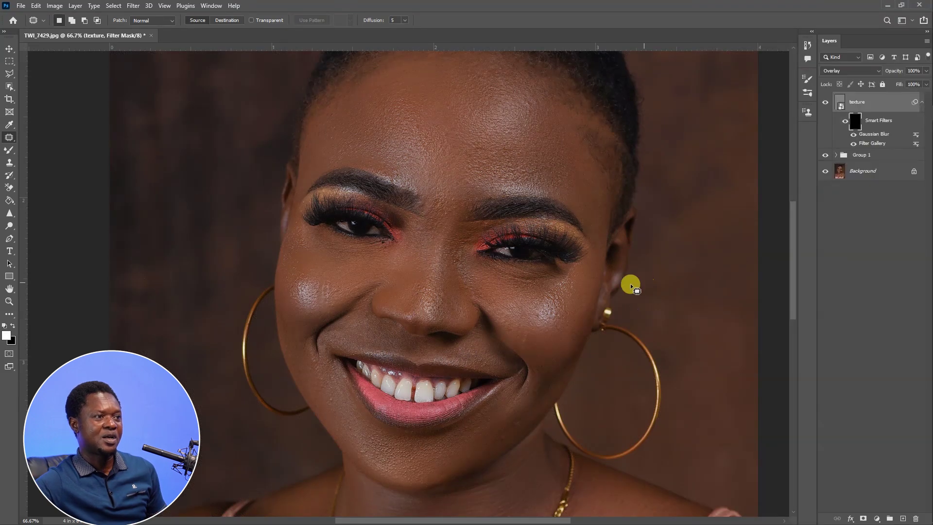
pyautogui.hotkey('ctrl', '+')
pyautogui.hotkey('ctrl', '+')
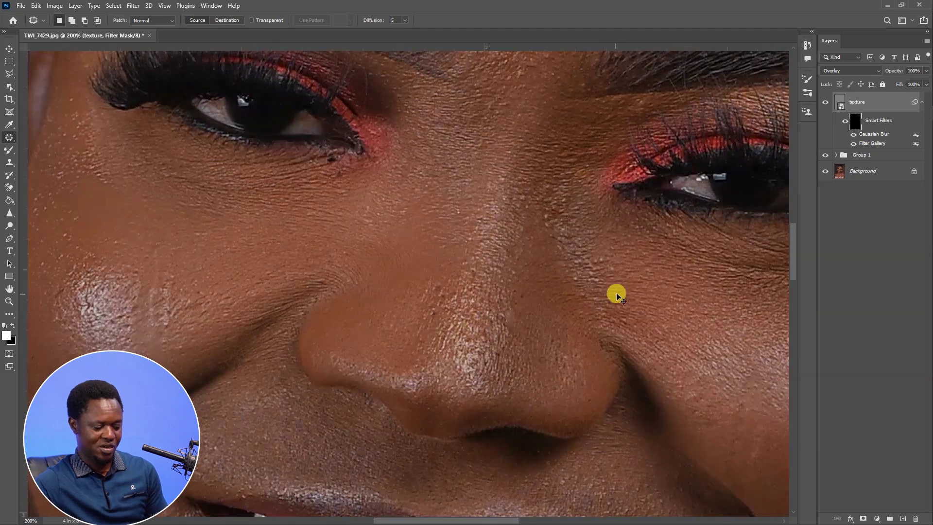
pyautogui.hotkey('ctrl', '-')
pyautogui.moveTo(559, 317)
pyautogui.mouseDown()
pyautogui.moveTo(454, 261)
pyautogui.moveTo(488, 238)
pyautogui.moveTo(505, 240)
pyautogui.mouseUp()
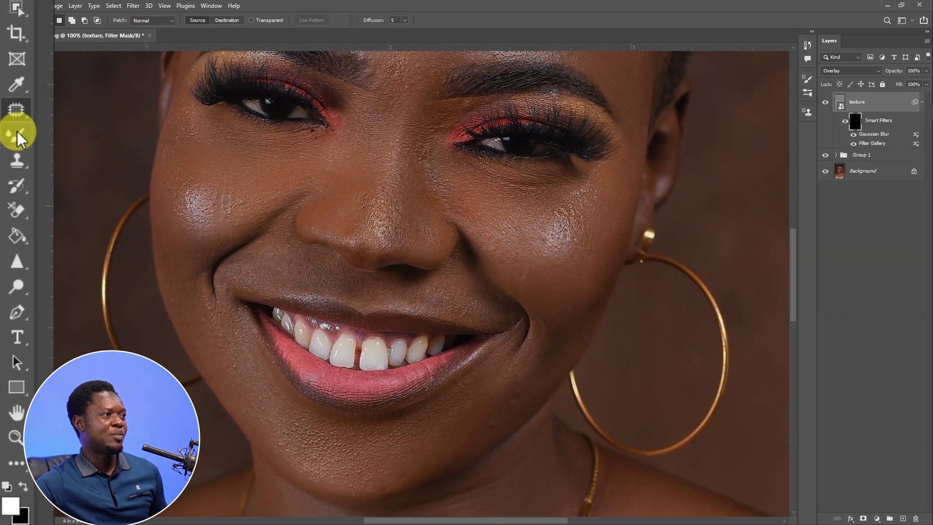
# - Switch to the regular Brush tool and reduce the brush size to 90 px
pyautogui.rightClick(9, 149)
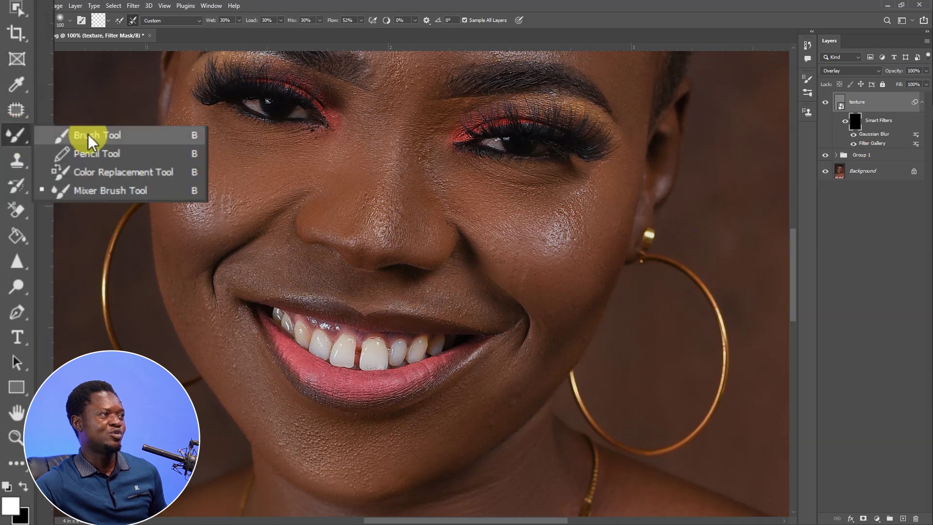
pyautogui.click(73, 146)
pyautogui.press('[')
pyautogui.press('[')
pyautogui.press('[')
pyautogui.press('[')
pyautogui.press('[')
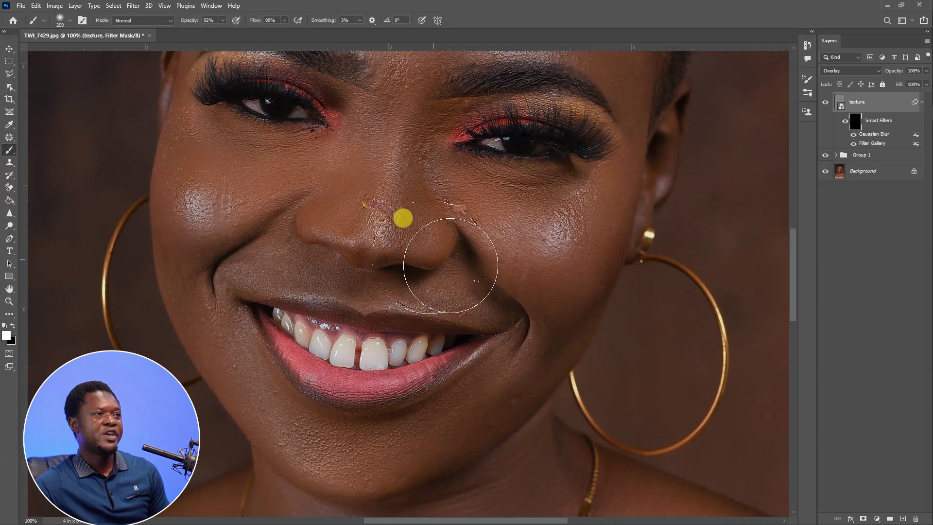
pyautogui.press('[')
pyautogui.press('[')
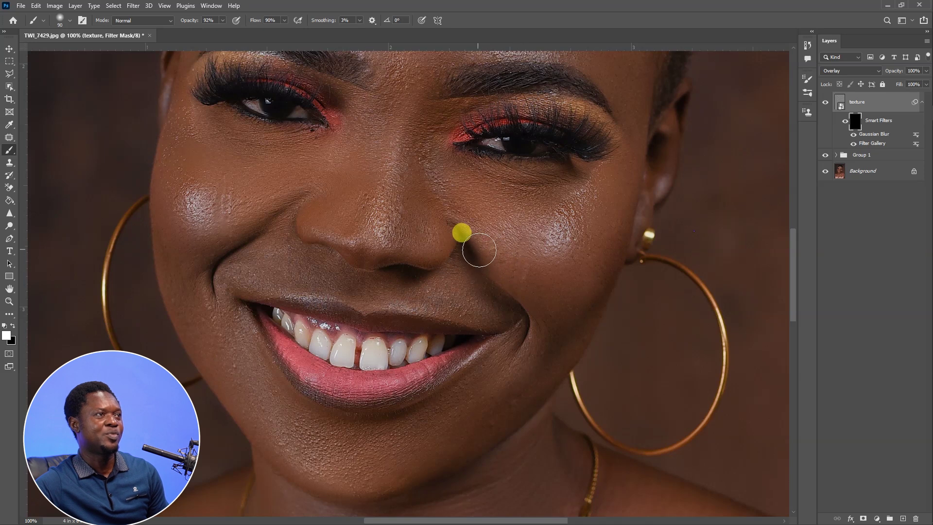
# - Set the brush to 82% opacity and 80% flow, and reduce its size to 60 px
pyautogui.moveTo(222, 20); pyautogui.dragTo(219, 32)
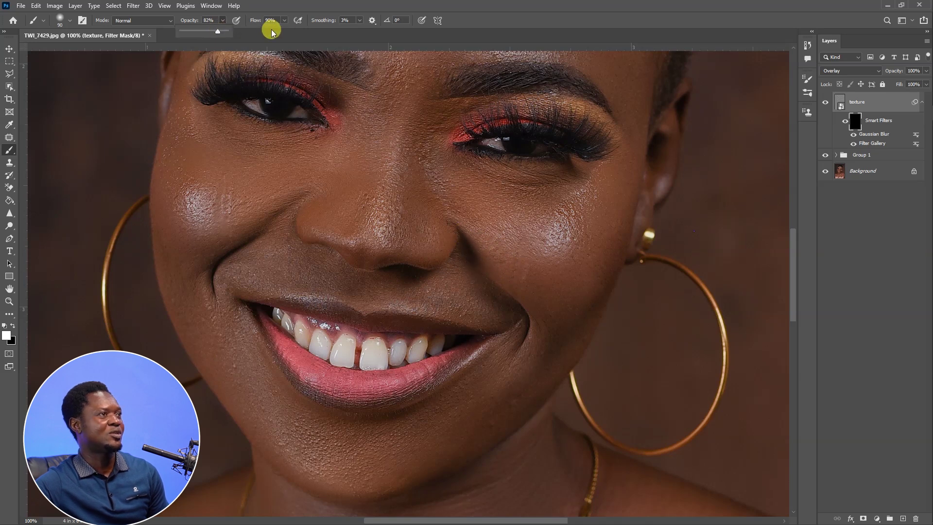
pyautogui.click(284, 20)
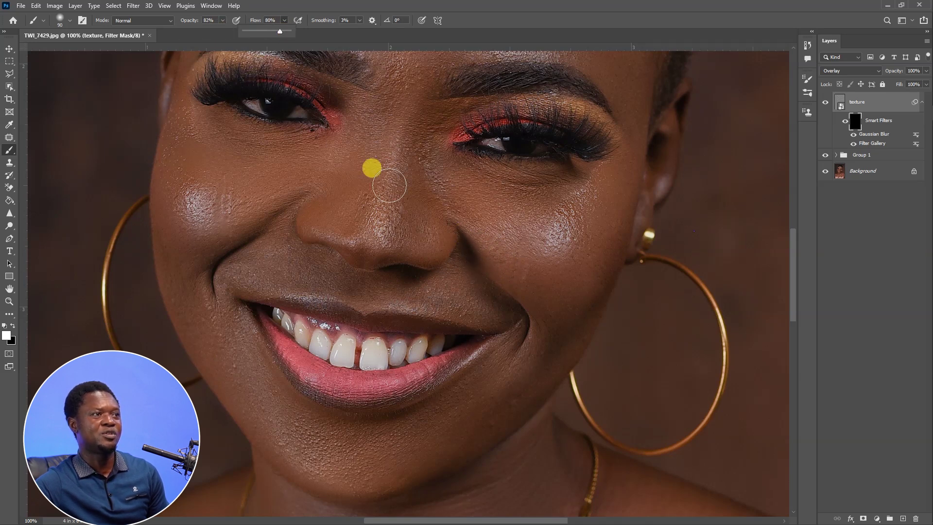
pyautogui.hotkey('ctrl', '+')
pyautogui.hotkey('ctrl', '+')
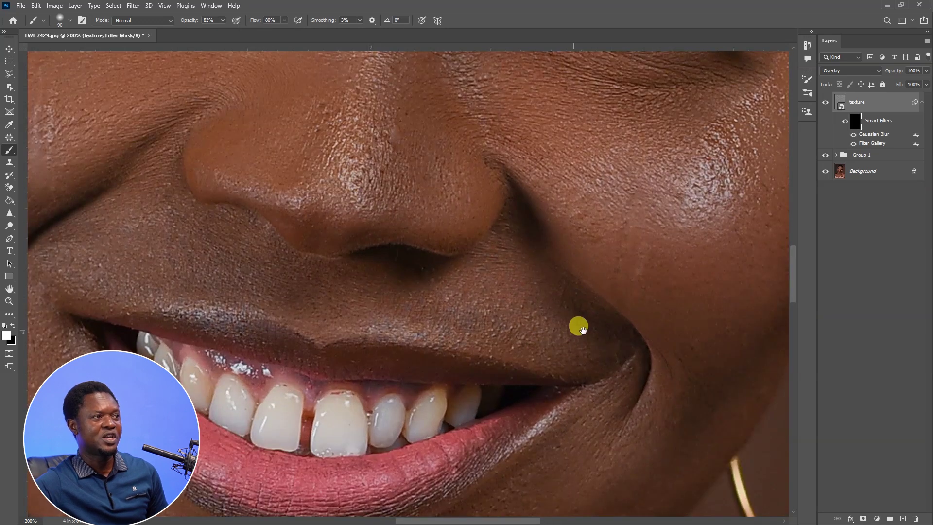
pyautogui.press('[')
pyautogui.press('[')
pyautogui.press('[')
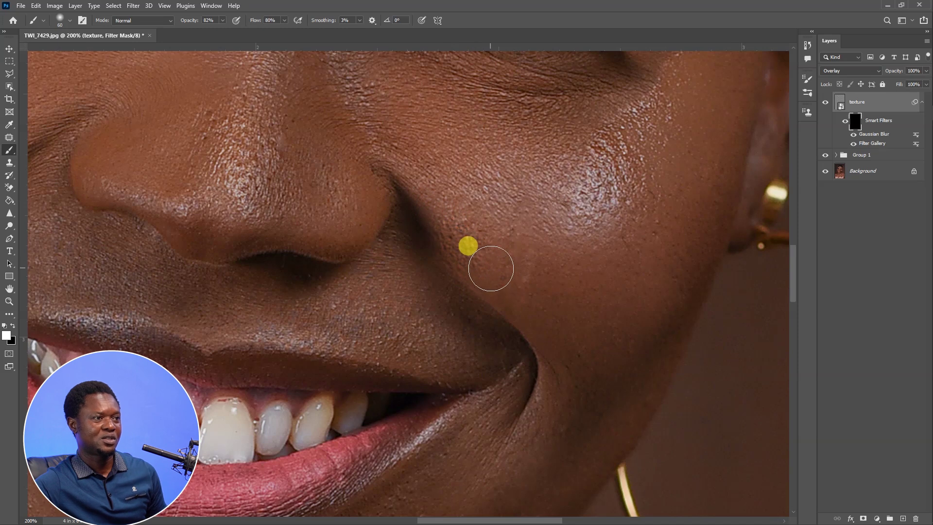
# - Set the brush to 40% opacity and 40% flow, and increase its size to 80 px
pyautogui.click(222, 21)
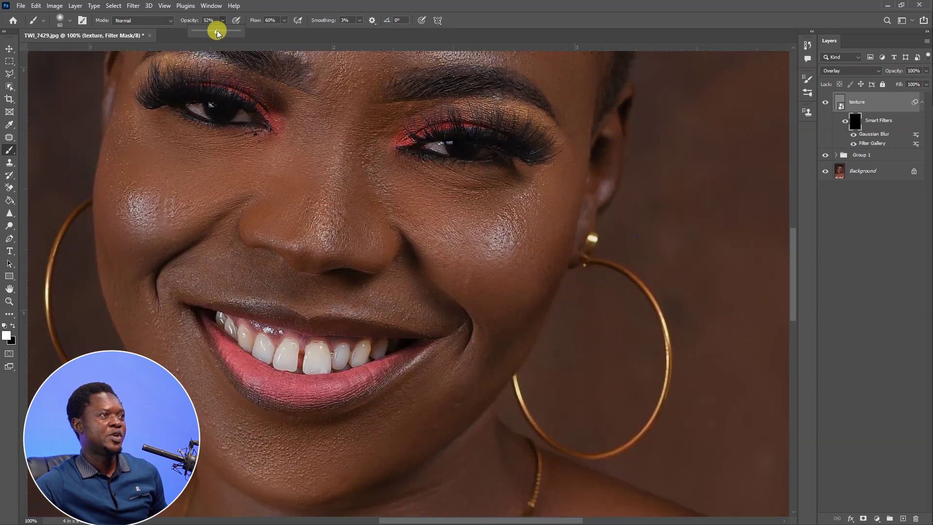
pyautogui.click(196, 20)
pyautogui.write('40')
pyautogui.press('Return')
pyautogui.click(253, 20)
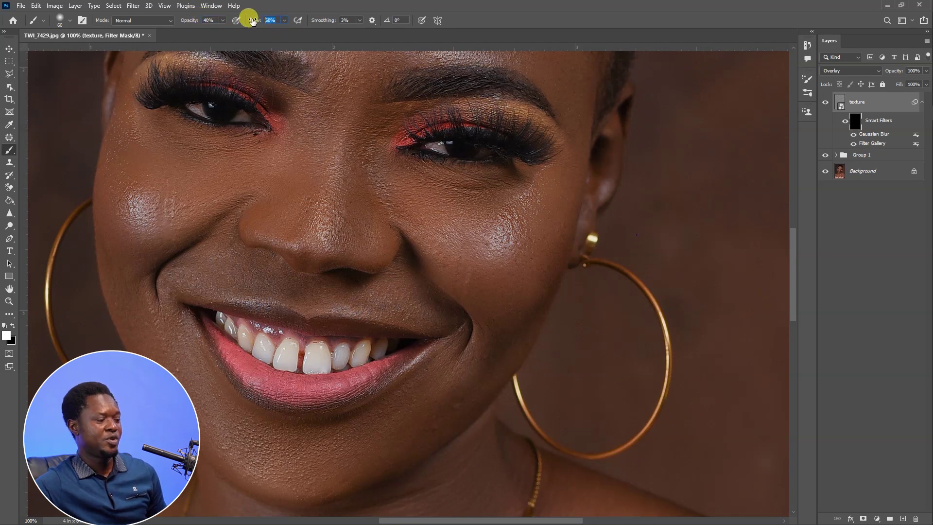
pyautogui.write('40')
pyautogui.press('Return')
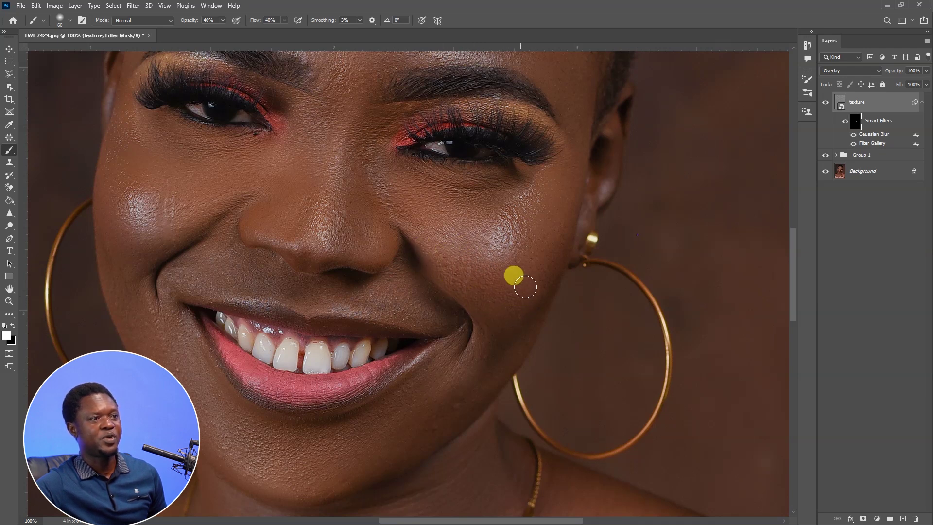
pyautogui.press(']')
pyautogui.press(']')
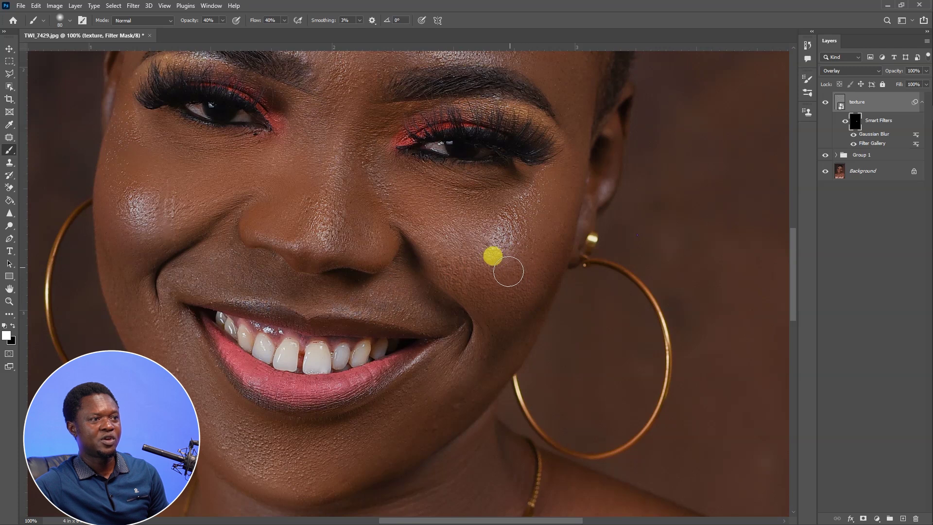
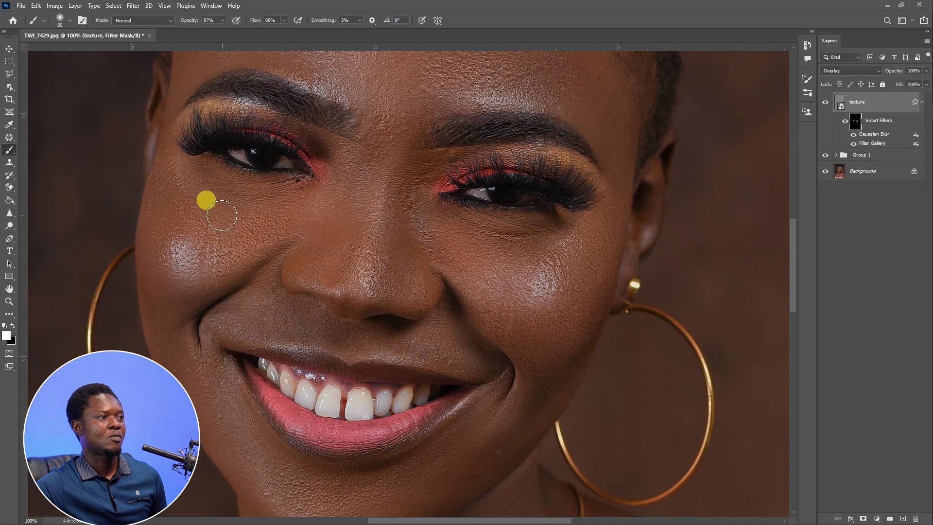
# - Paint texture into the filter mask over the nose, the cheeks and the skin beside the eye at 87% opacity and 85% flow
pyautogui.moveTo(313, 231)
pyautogui.mouseDown()
pyautogui.moveTo(305, 264)
pyautogui.moveTo(321, 274)
pyautogui.moveTo(315, 282)
pyautogui.moveTo(334, 241)
pyautogui.moveTo(330, 224)
pyautogui.moveTo(342, 218)
pyautogui.moveTo(360, 284)
pyautogui.moveTo(388, 309)
pyautogui.moveTo(327, 279)
pyautogui.moveTo(252, 266)
pyautogui.moveTo(170, 296)
pyautogui.moveTo(149, 256)
pyautogui.moveTo(160, 227)
pyautogui.moveTo(156, 278)
pyautogui.moveTo(176, 302)
pyautogui.moveTo(175, 279)
pyautogui.moveTo(210, 262)
pyautogui.moveTo(298, 298)
pyautogui.moveTo(265, 302)
pyautogui.moveTo(391, 336)
pyautogui.moveTo(398, 332)
pyautogui.moveTo(359, 294)
pyautogui.moveTo(366, 300)
pyautogui.moveTo(358, 234)
pyautogui.moveTo(428, 273)
pyautogui.moveTo(416, 297)
pyautogui.moveTo(451, 323)
pyautogui.moveTo(443, 368)
pyautogui.mouseUp()
pyautogui.hscroll(2, 350, 330)
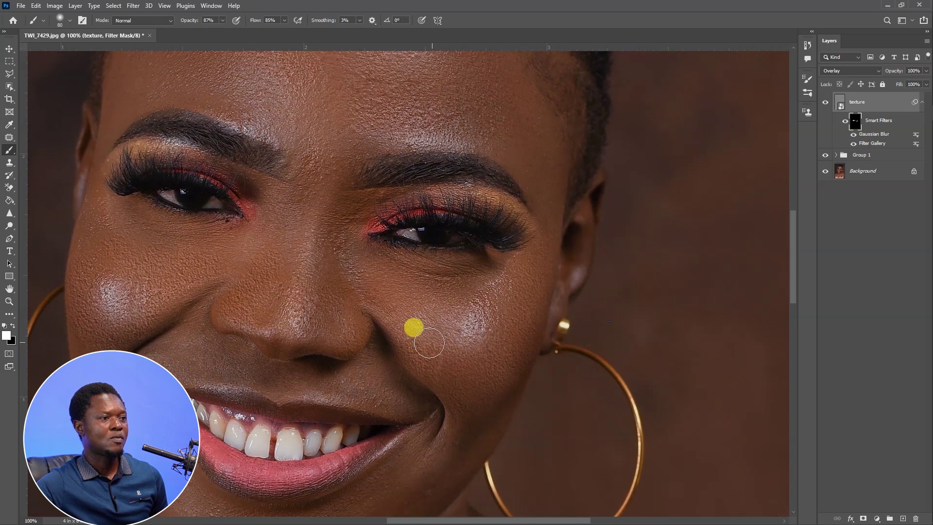
pyautogui.moveTo(404, 334)
pyautogui.mouseDown()
pyautogui.moveTo(453, 333)
pyautogui.moveTo(473, 323)
pyautogui.moveTo(441, 327)
pyautogui.moveTo(431, 314)
pyautogui.moveTo(443, 313)
pyautogui.moveTo(473, 372)
pyautogui.moveTo(443, 330)
pyautogui.moveTo(422, 335)
pyautogui.moveTo(437, 324)
pyautogui.moveTo(441, 354)
pyautogui.moveTo(410, 317)
pyautogui.moveTo(396, 325)
pyautogui.moveTo(379, 309)
pyautogui.moveTo(441, 322)
pyautogui.moveTo(459, 350)
pyautogui.moveTo(477, 319)
pyautogui.moveTo(473, 301)
pyautogui.moveTo(497, 273)
pyautogui.moveTo(481, 305)
pyautogui.moveTo(474, 384)
pyautogui.mouseUp()
pyautogui.moveTo(486, 325)
pyautogui.mouseDown()
pyautogui.moveTo(449, 271)
pyautogui.moveTo(492, 238)
pyautogui.moveTo(470, 190)
pyautogui.moveTo(515, 261)
pyautogui.moveTo(496, 149)
pyautogui.moveTo(517, 201)
pyautogui.moveTo(523, 193)
pyautogui.moveTo(520, 254)
pyautogui.moveTo(501, 232)
pyautogui.mouseUp()
# - Enlarge the brush to 150 px in stages and paint texture across the forehead and between the eyebrows
pyautogui.press(']')
pyautogui.press(']')
pyautogui.moveTo(484, 190)
pyautogui.mouseDown()
pyautogui.moveTo(474, 247)
pyautogui.moveTo(471, 194)
pyautogui.moveTo(489, 245)
pyautogui.moveTo(505, 240)
pyautogui.moveTo(497, 217)
pyautogui.moveTo(438, 230)
pyautogui.moveTo(367, 218)
pyautogui.moveTo(315, 193)
pyautogui.moveTo(327, 194)
pyautogui.moveTo(297, 147)
pyautogui.moveTo(305, 139)
pyautogui.moveTo(229, 164)
pyautogui.moveTo(181, 198)
pyautogui.moveTo(144, 250)
pyautogui.moveTo(155, 226)
pyautogui.moveTo(139, 246)
pyautogui.moveTo(128, 232)
pyautogui.moveTo(98, 323)
pyautogui.moveTo(128, 286)
pyautogui.moveTo(185, 272)
pyautogui.moveTo(198, 286)
pyautogui.moveTo(149, 256)
pyautogui.moveTo(144, 211)
pyautogui.moveTo(149, 242)
pyautogui.moveTo(188, 268)
pyautogui.moveTo(280, 271)
pyautogui.moveTo(137, 318)
pyautogui.moveTo(137, 328)
pyautogui.moveTo(242, 306)
pyautogui.moveTo(324, 256)
pyautogui.moveTo(296, 181)
pyautogui.mouseUp()
pyautogui.press(']')
pyautogui.press(']')
pyautogui.press(']')
pyautogui.press('[')
pyautogui.press('[')
pyautogui.press('[')
pyautogui.press(']')
pyautogui.press(']')
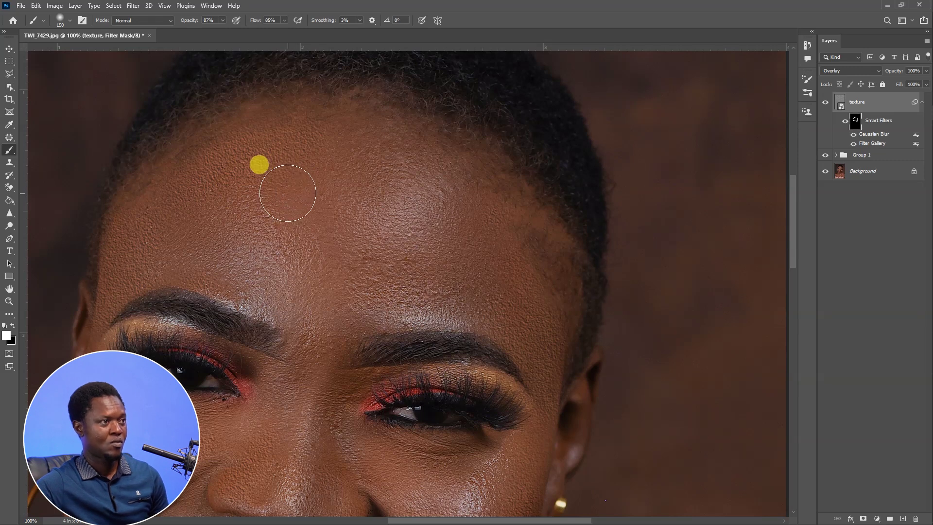
pyautogui.moveTo(333, 166)
pyautogui.mouseDown()
pyautogui.moveTo(345, 183)
pyautogui.moveTo(324, 308)
pyautogui.moveTo(289, 307)
pyautogui.moveTo(270, 285)
pyautogui.moveTo(289, 275)
pyautogui.moveTo(312, 290)
pyautogui.moveTo(284, 261)
pyautogui.moveTo(344, 321)
pyautogui.moveTo(344, 241)
pyautogui.moveTo(320, 327)
pyautogui.mouseUp()
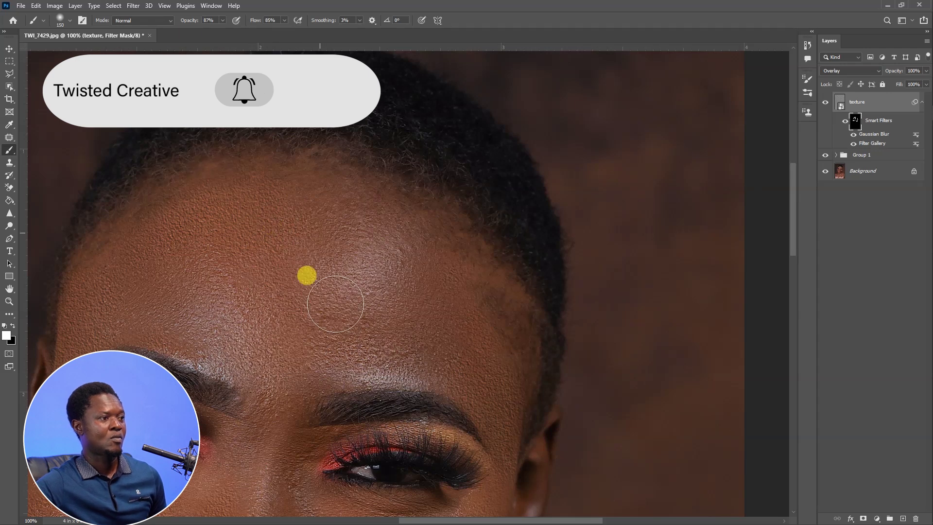
pyautogui.moveTo(306, 272); pyautogui.dragTo(381, 212)
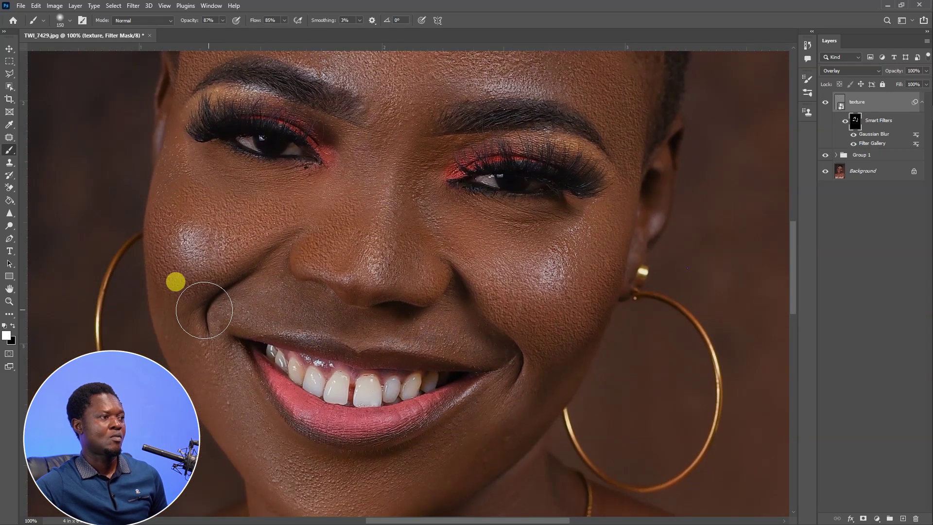
# - Reduce the brush to 100 px and paint texture over the lower cheeks, the chin and the skin around the smile lines
pyautogui.press('[')
pyautogui.press('[')
pyautogui.moveTo(165, 306)
pyautogui.mouseDown()
pyautogui.moveTo(197, 392)
pyautogui.moveTo(226, 430)
pyautogui.moveTo(209, 405)
pyautogui.moveTo(275, 446)
pyautogui.moveTo(252, 455)
pyautogui.moveTo(262, 452)
pyautogui.moveTo(261, 474)
pyautogui.moveTo(247, 459)
pyautogui.moveTo(294, 473)
pyautogui.moveTo(248, 449)
pyautogui.moveTo(316, 448)
pyautogui.mouseUp()
pyautogui.moveTo(368, 469)
pyautogui.mouseDown()
pyautogui.moveTo(345, 390)
pyautogui.moveTo(329, 404)
pyautogui.moveTo(329, 390)
pyautogui.moveTo(311, 411)
pyautogui.moveTo(267, 417)
pyautogui.moveTo(211, 388)
pyautogui.moveTo(199, 368)
pyautogui.moveTo(370, 412)
pyautogui.moveTo(346, 387)
pyautogui.moveTo(381, 368)
pyautogui.moveTo(422, 305)
pyautogui.moveTo(394, 358)
pyautogui.moveTo(428, 343)
pyautogui.moveTo(465, 277)
pyautogui.moveTo(436, 313)
pyautogui.moveTo(454, 315)
pyautogui.moveTo(381, 383)
pyautogui.mouseUp()
pyautogui.moveTo(427, 330); pyautogui.dragTo(394, 385)
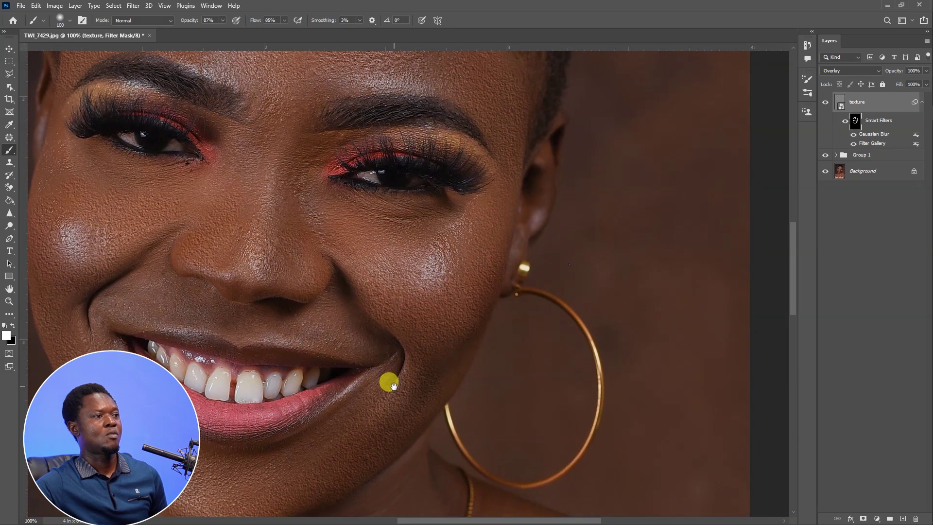
pyautogui.moveTo(358, 349)
pyautogui.mouseDown()
pyautogui.moveTo(329, 254)
pyautogui.moveTo(236, 92)
pyautogui.moveTo(289, 169)
pyautogui.moveTo(288, 192)
pyautogui.moveTo(243, 88)
pyautogui.mouseUp()
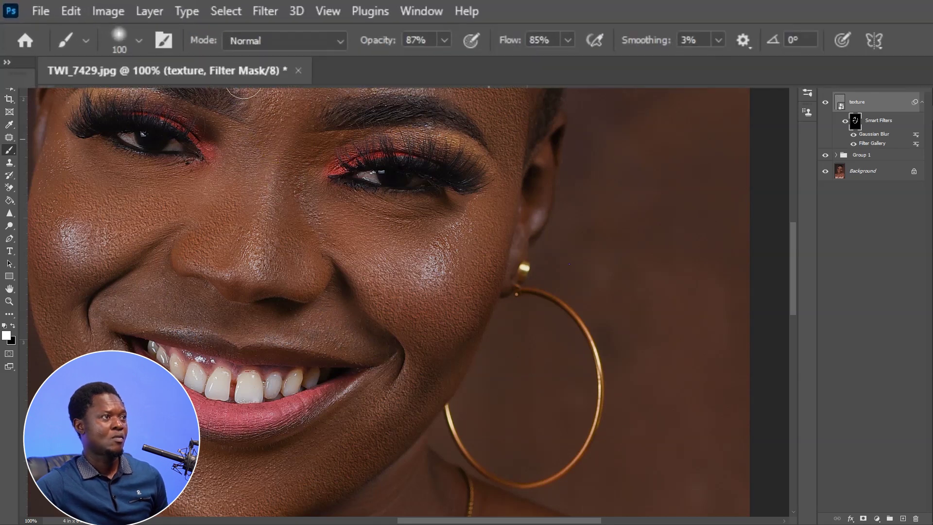
# - Lower the brush to 56% opacity and 38% flow, and paint subtle texture over the nose, upper lip and chin
pyautogui.click(570, 43)
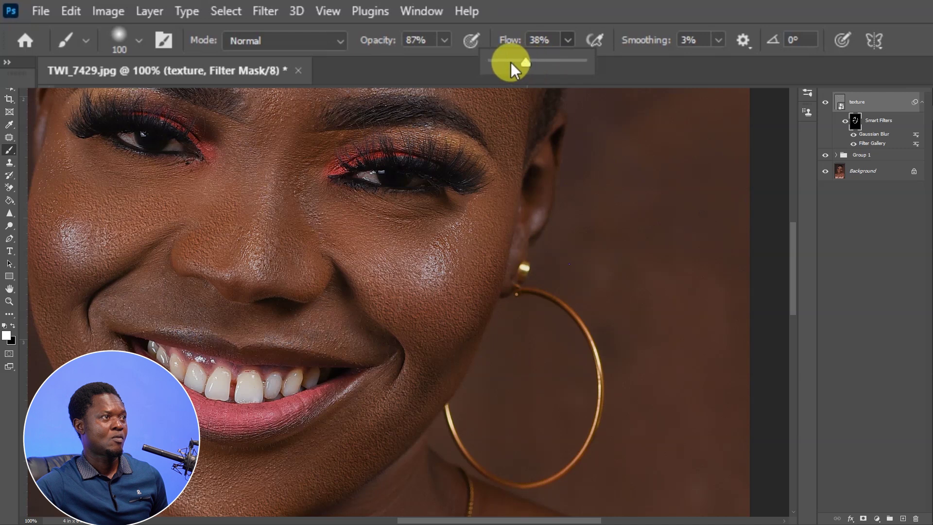
pyautogui.click(444, 39)
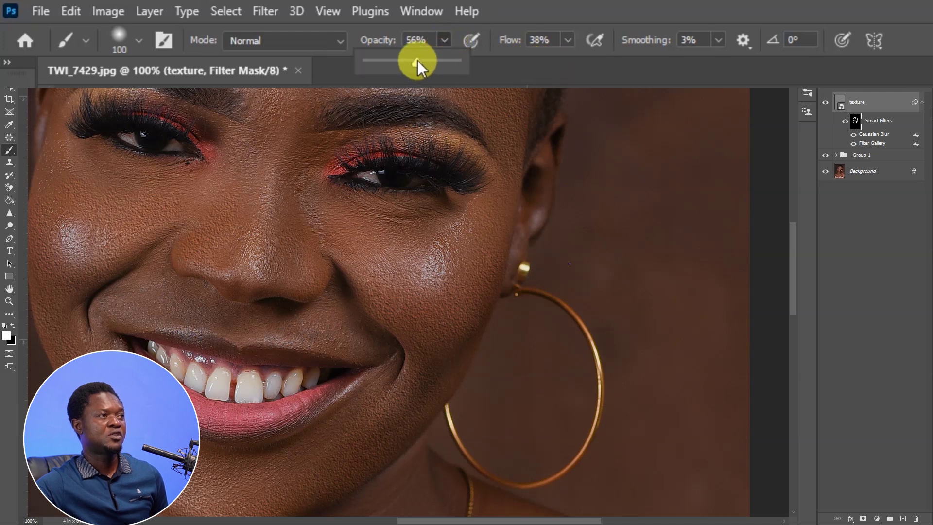
pyautogui.click(294, 225)
pyautogui.moveTo(288, 187)
pyautogui.mouseDown()
pyautogui.moveTo(293, 135)
pyautogui.moveTo(255, 186)
pyautogui.moveTo(259, 213)
pyautogui.moveTo(377, 283)
pyautogui.moveTo(373, 235)
pyautogui.moveTo(350, 233)
pyautogui.moveTo(341, 322)
pyautogui.moveTo(301, 323)
pyautogui.moveTo(333, 330)
pyautogui.moveTo(343, 322)
pyautogui.moveTo(364, 353)
pyautogui.moveTo(193, 324)
pyautogui.moveTo(191, 303)
pyautogui.moveTo(104, 313)
pyautogui.moveTo(115, 324)
pyautogui.moveTo(144, 276)
pyautogui.moveTo(158, 284)
pyautogui.moveTo(142, 303)
pyautogui.moveTo(298, 336)
pyautogui.moveTo(321, 325)
pyautogui.moveTo(359, 350)
pyautogui.moveTo(390, 411)
pyautogui.moveTo(281, 455)
pyautogui.moveTo(347, 411)
pyautogui.mouseUp()
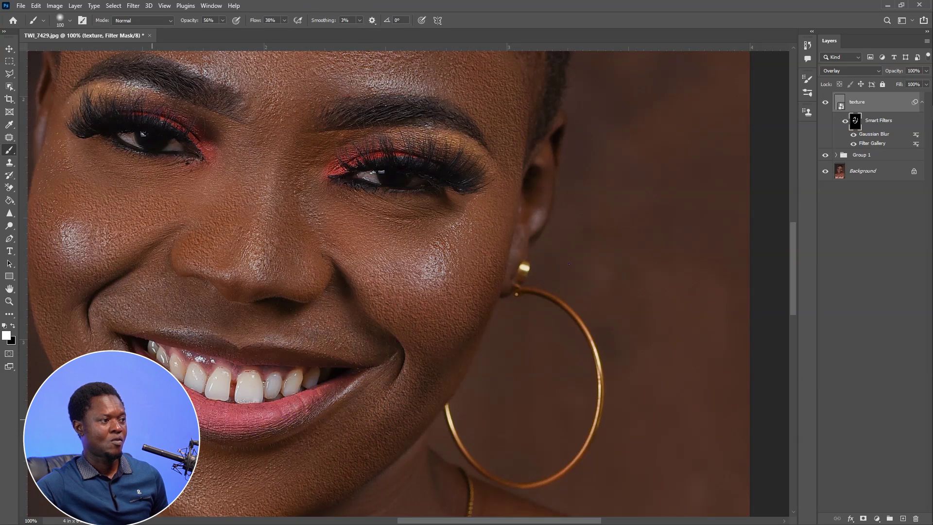
pyautogui.moveTo(251, 481)
pyautogui.mouseDown()
pyautogui.moveTo(210, 367)
pyautogui.moveTo(320, 348)
pyautogui.moveTo(261, 331)
pyautogui.moveTo(266, 335)
pyautogui.mouseUp()
# - Paint subtle texture along the hairline of the forehead, the cheeks and the area above the upper lip
pyautogui.hotkey('ctrl', '-')
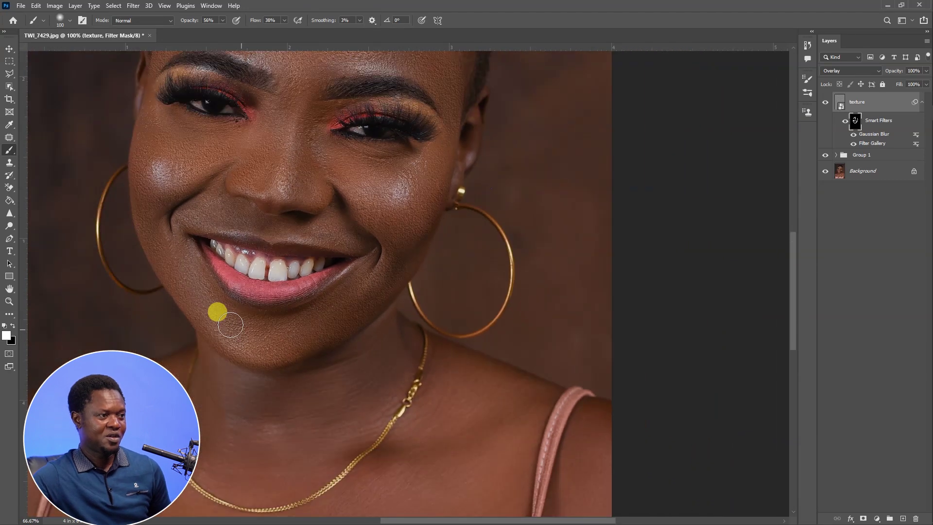
pyautogui.scroll(5, 230, 325)
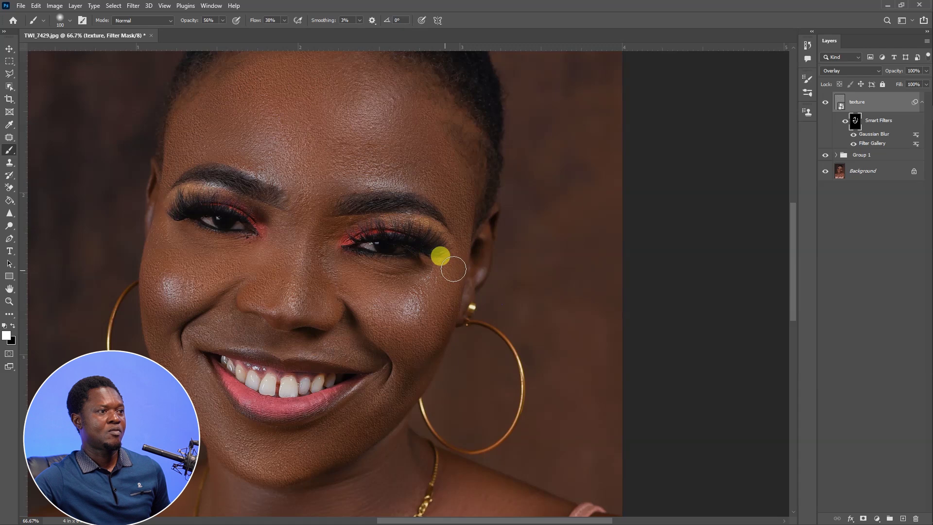
pyautogui.scroll(3, 462, 259)
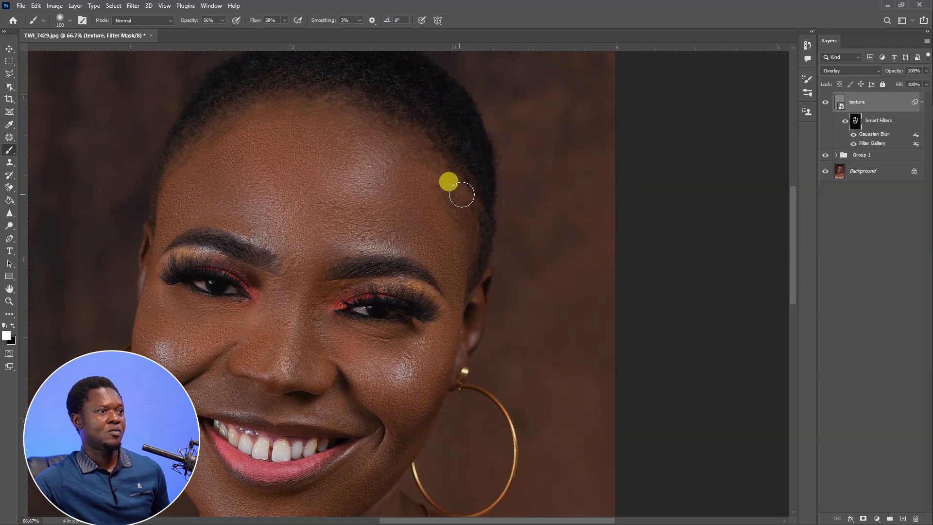
pyautogui.moveTo(467, 202); pyautogui.dragTo(431, 160)
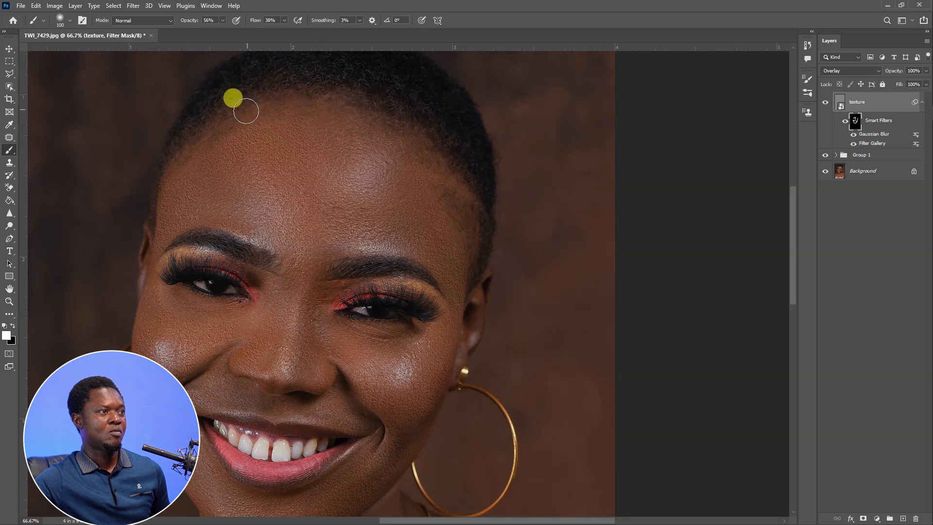
pyautogui.moveTo(239, 146)
pyautogui.mouseDown()
pyautogui.moveTo(278, 112)
pyautogui.moveTo(323, 112)
pyautogui.moveTo(350, 121)
pyautogui.mouseUp()
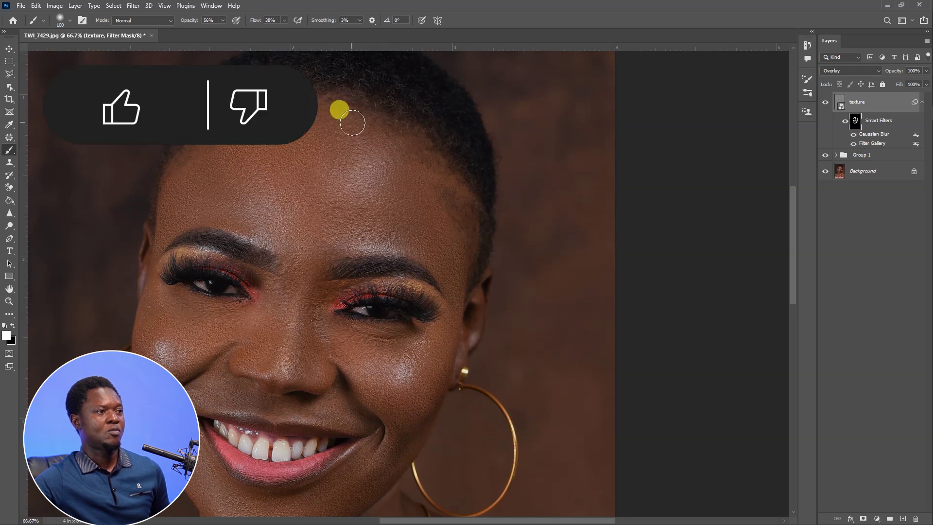
pyautogui.scroll(-4, 381, 167)
pyautogui.moveTo(307, 219)
pyautogui.mouseDown()
pyautogui.moveTo(247, 221)
pyautogui.moveTo(231, 237)
pyautogui.moveTo(267, 192)
pyautogui.moveTo(351, 290)
pyautogui.moveTo(313, 320)
pyautogui.moveTo(208, 277)
pyautogui.moveTo(196, 306)
pyautogui.mouseUp()
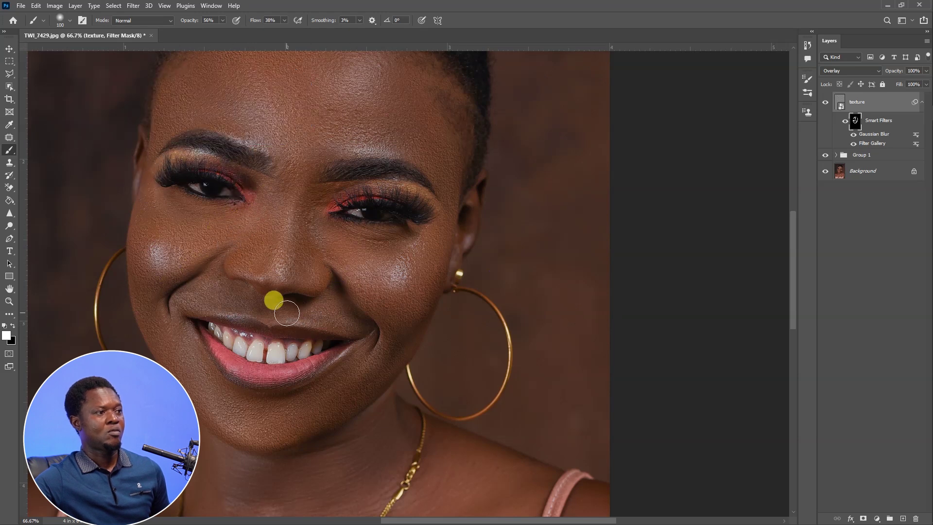
pyautogui.moveTo(266, 316)
pyautogui.mouseDown()
pyautogui.moveTo(377, 395)
pyautogui.moveTo(353, 368)
pyautogui.moveTo(377, 351)
pyautogui.moveTo(371, 407)
pyautogui.moveTo(390, 372)
pyautogui.moveTo(394, 409)
pyautogui.moveTo(371, 374)
pyautogui.moveTo(365, 287)
pyautogui.moveTo(381, 350)
pyautogui.mouseUp()
# - Enlarge the brush to 200 px and raise it to 90% opacity and 83% flow
pyautogui.press(']')
pyautogui.press(']')
pyautogui.press(']')
pyautogui.press(']')
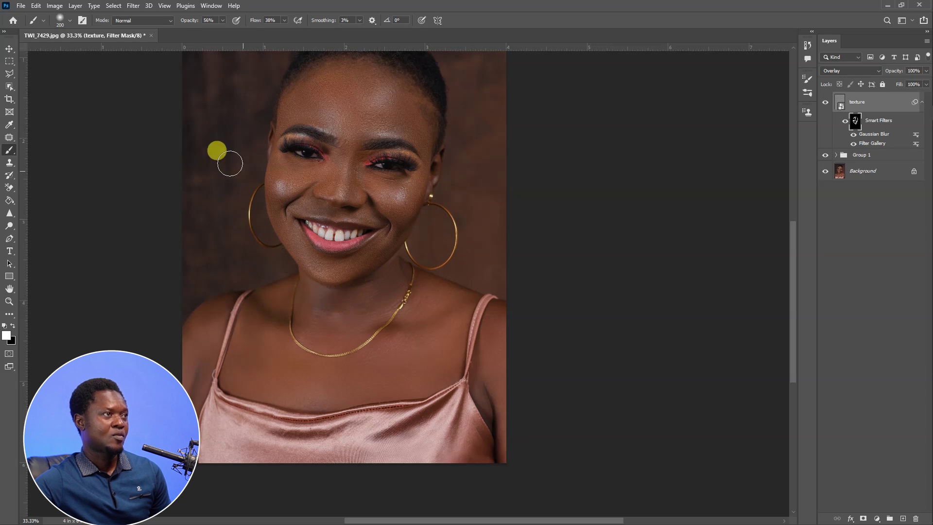
pyautogui.moveTo(224, 20); pyautogui.dragTo(231, 32)
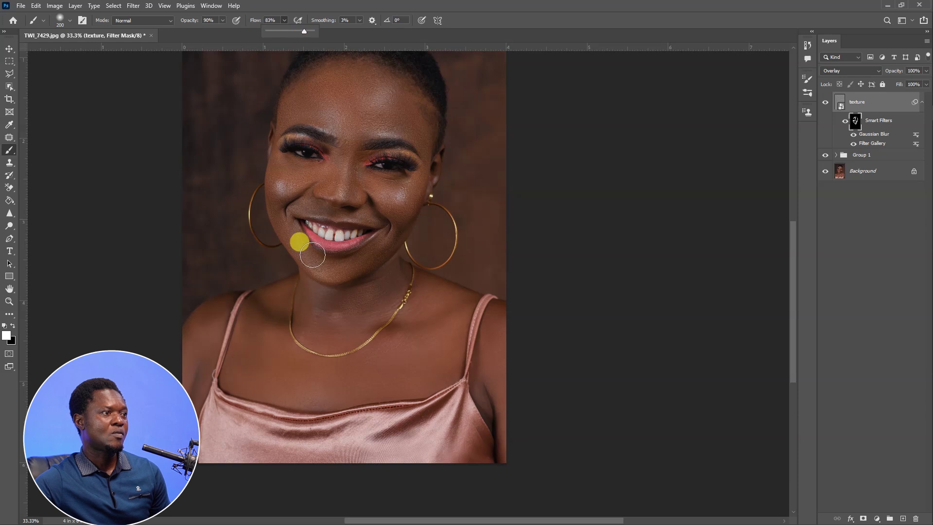
# - Paint texture into the filter mask over the neck, the chest and the shoulders inside the dress straps
pyautogui.click(307, 286)
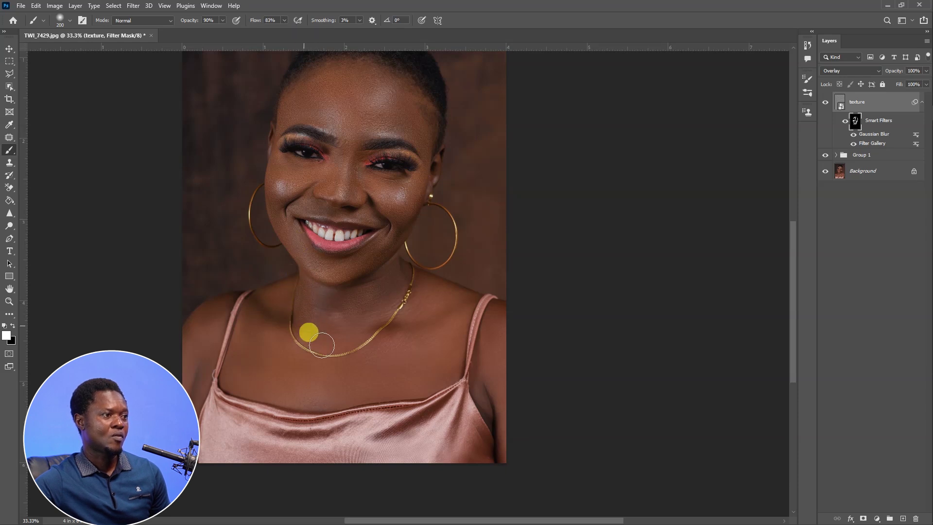
pyautogui.moveTo(349, 330); pyautogui.dragTo(392, 291)
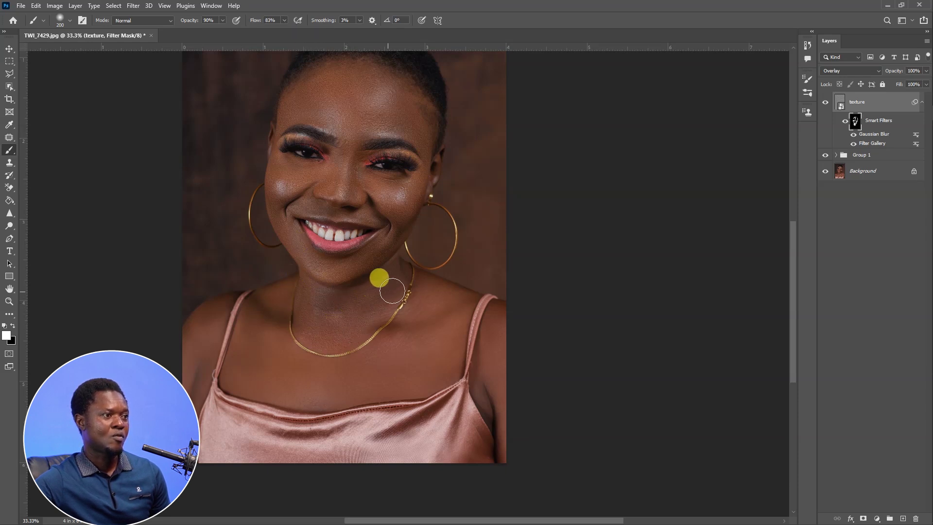
pyautogui.moveTo(357, 338)
pyautogui.mouseDown()
pyautogui.moveTo(385, 267)
pyautogui.moveTo(455, 312)
pyautogui.moveTo(423, 327)
pyautogui.mouseUp()
pyautogui.moveTo(451, 362)
pyautogui.mouseDown()
pyautogui.moveTo(395, 392)
pyautogui.moveTo(365, 388)
pyautogui.mouseUp()
pyautogui.moveTo(404, 343)
pyautogui.mouseDown()
pyautogui.moveTo(342, 387)
pyautogui.moveTo(378, 348)
pyautogui.mouseUp()
pyautogui.moveTo(333, 369)
pyautogui.mouseDown()
pyautogui.moveTo(276, 318)
pyautogui.moveTo(252, 315)
pyautogui.mouseUp()
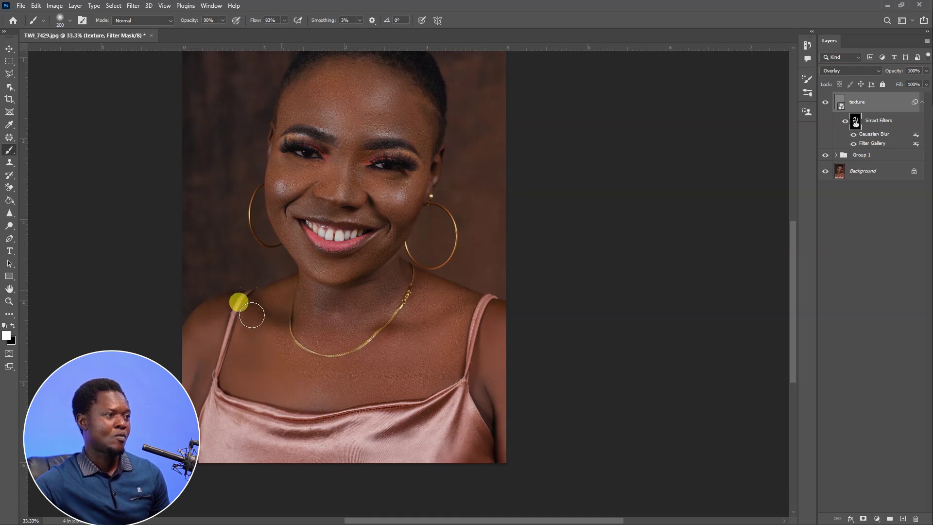
pyautogui.moveTo(245, 358); pyautogui.dragTo(239, 379)
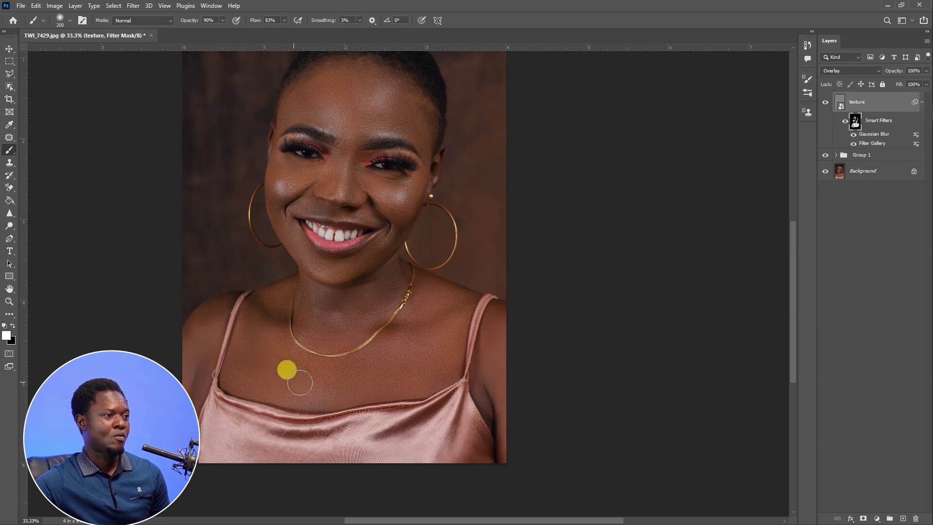
pyautogui.moveTo(292, 375)
pyautogui.mouseDown()
pyautogui.moveTo(259, 327)
pyautogui.moveTo(273, 333)
pyautogui.moveTo(254, 353)
pyautogui.mouseUp()
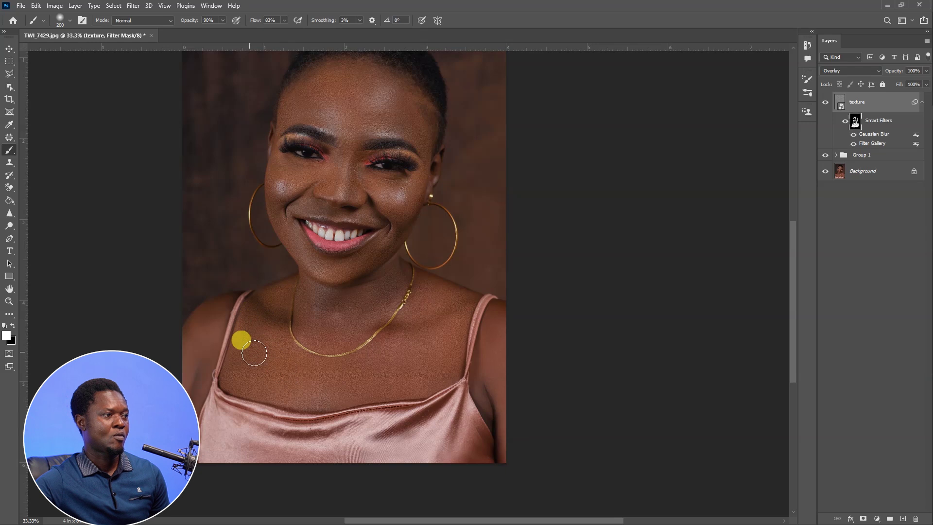
# - Reduce the brush to 150 px and fill in texture around the necklace, the neck and the arm beside the dress strap
pyautogui.hotkey('ctrl', '+')
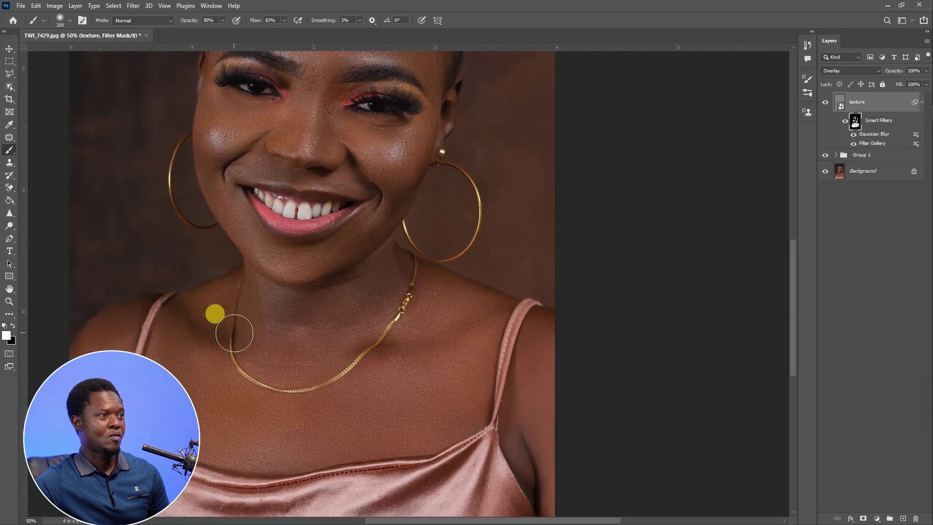
pyautogui.moveTo(407, 354)
pyautogui.mouseDown()
pyautogui.moveTo(512, 307)
pyautogui.moveTo(398, 349)
pyautogui.moveTo(253, 284)
pyautogui.moveTo(243, 291)
pyautogui.moveTo(267, 251)
pyautogui.moveTo(210, 312)
pyautogui.moveTo(266, 260)
pyautogui.moveTo(232, 333)
pyautogui.moveTo(254, 298)
pyautogui.moveTo(217, 467)
pyautogui.moveTo(210, 377)
pyautogui.moveTo(220, 344)
pyautogui.moveTo(292, 334)
pyautogui.moveTo(296, 289)
pyautogui.moveTo(251, 328)
pyautogui.mouseUp()
pyautogui.press('[')
pyautogui.press('[')
pyautogui.moveTo(309, 325); pyautogui.dragTo(223, 343)
pyautogui.moveTo(488, 369)
pyautogui.mouseDown()
pyautogui.moveTo(483, 295)
pyautogui.moveTo(501, 265)
pyautogui.moveTo(497, 391)
pyautogui.mouseUp()
pyautogui.moveTo(525, 443); pyautogui.dragTo(534, 498)
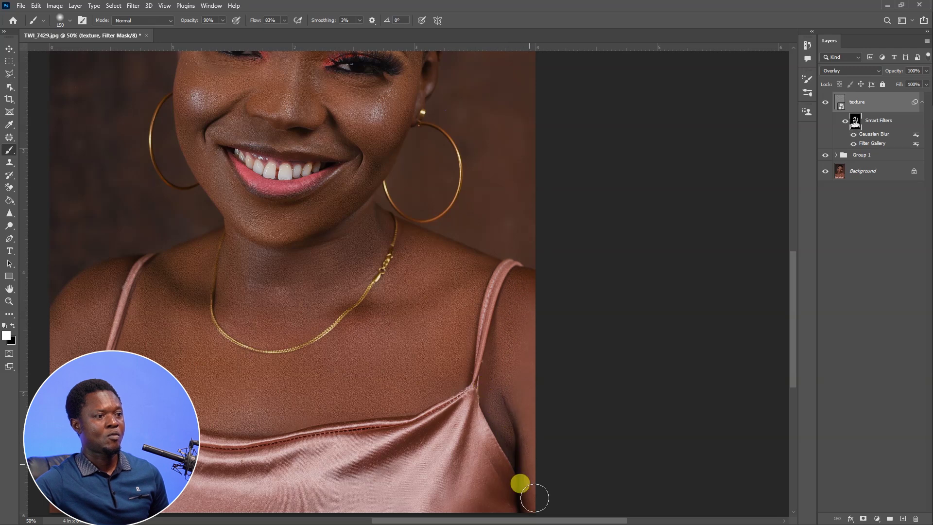
pyautogui.moveTo(533, 459)
pyautogui.mouseDown()
pyautogui.moveTo(538, 308)
pyautogui.moveTo(493, 457)
pyautogui.moveTo(457, 417)
pyautogui.mouseUp()
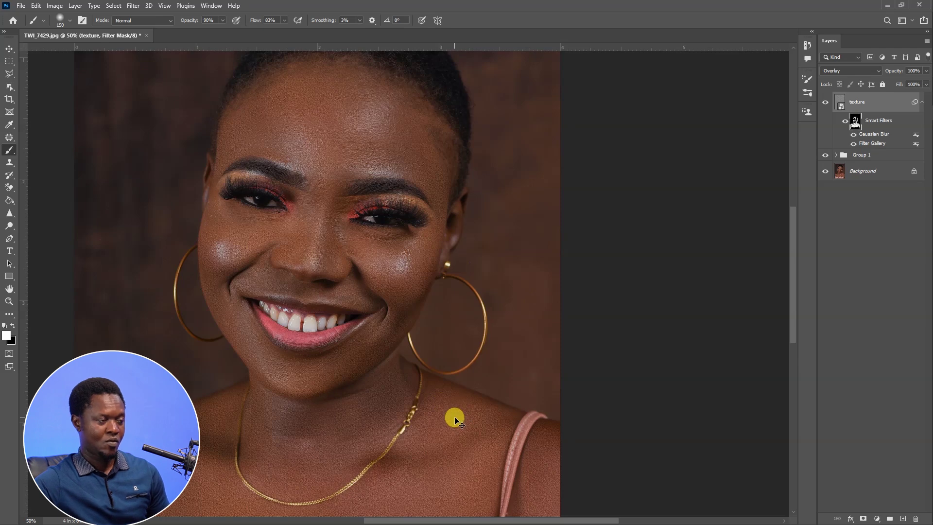
# - Lower the texture layer's opacity to 61%
pyautogui.hotkey('ctrl', '+')
pyautogui.hotkey('ctrl', '+')
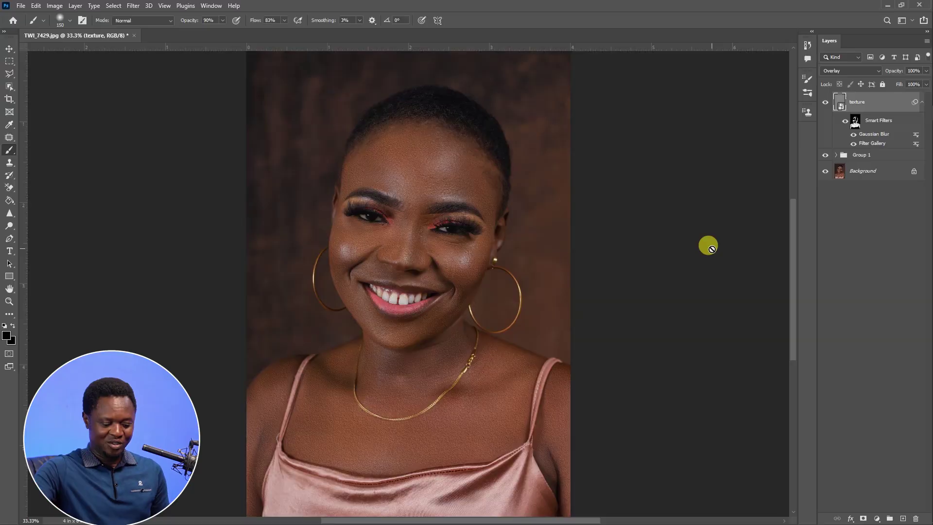
pyautogui.scroll(5, 679, 248)
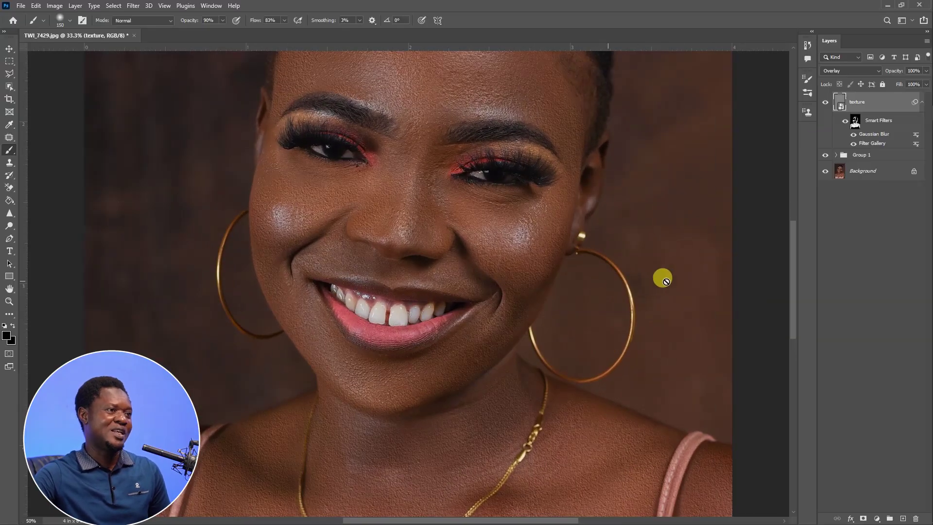
pyautogui.scroll(3, 540, 340)
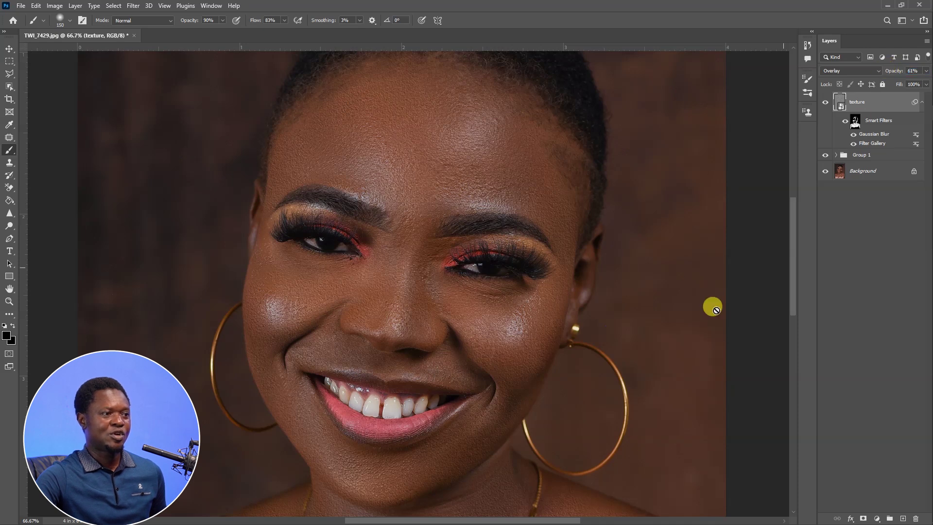
# - Compare the face at 100% zoom with the texture layer hidden and shown
pyautogui.hotkey('ctrl', '1')
pyautogui.moveTo(564, 379); pyautogui.dragTo(555, 310)
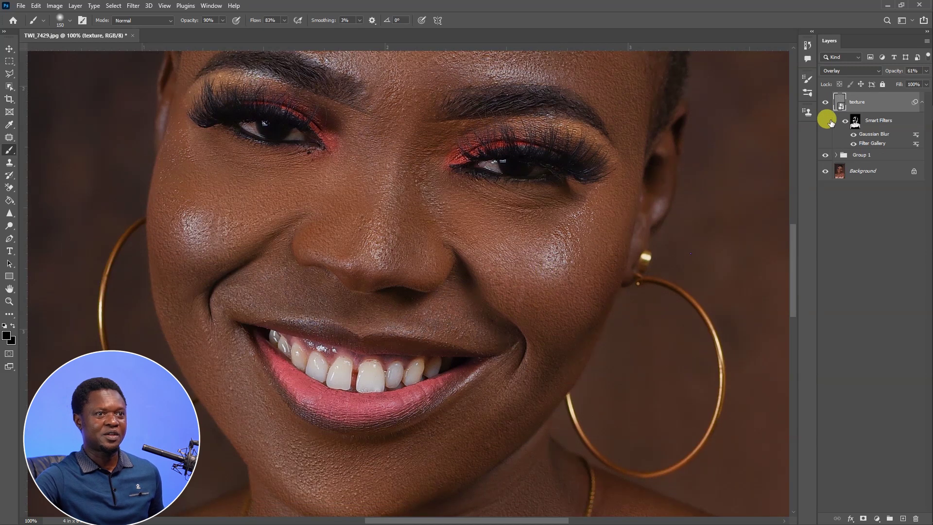
pyautogui.click(825, 102)
pyautogui.click(825, 102)
pyautogui.click(826, 103)
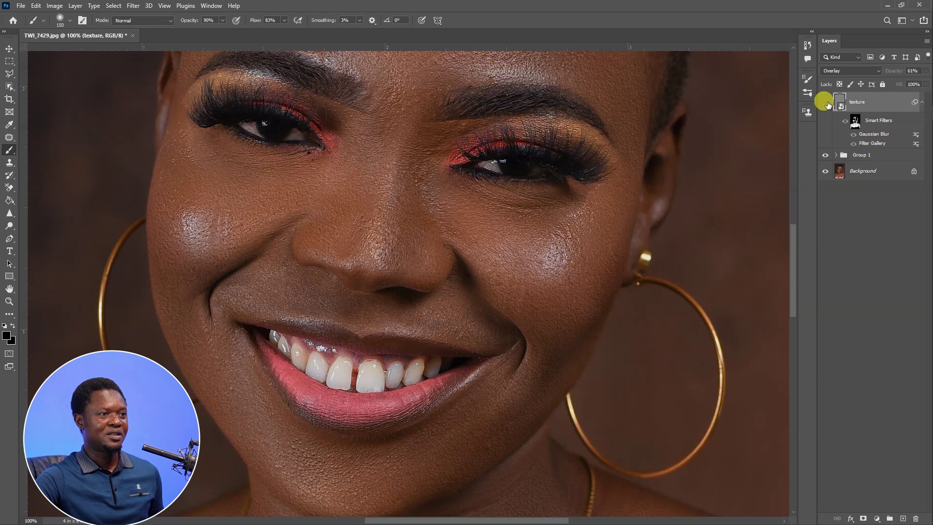
# - Show the texture layer again and lower its opacity to 50%
pyautogui.click(826, 103)
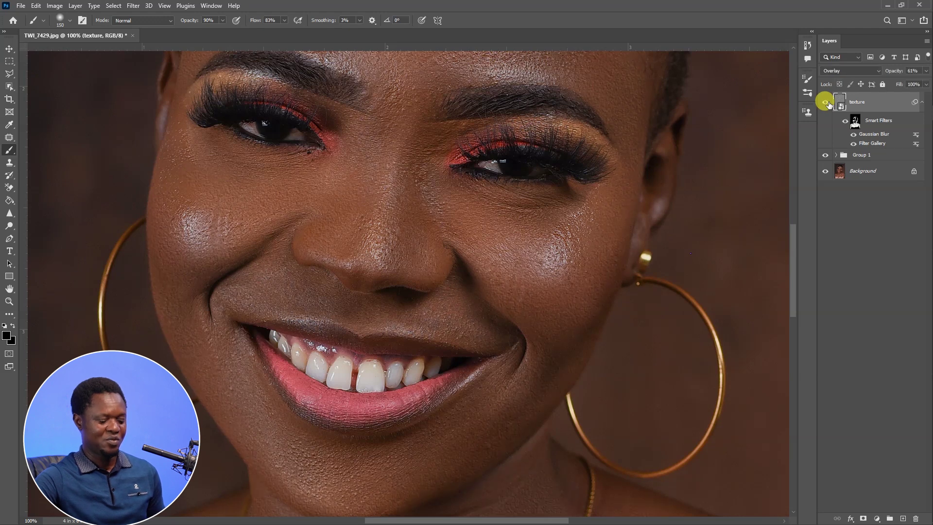
pyautogui.hotkey('ctrl', '-')
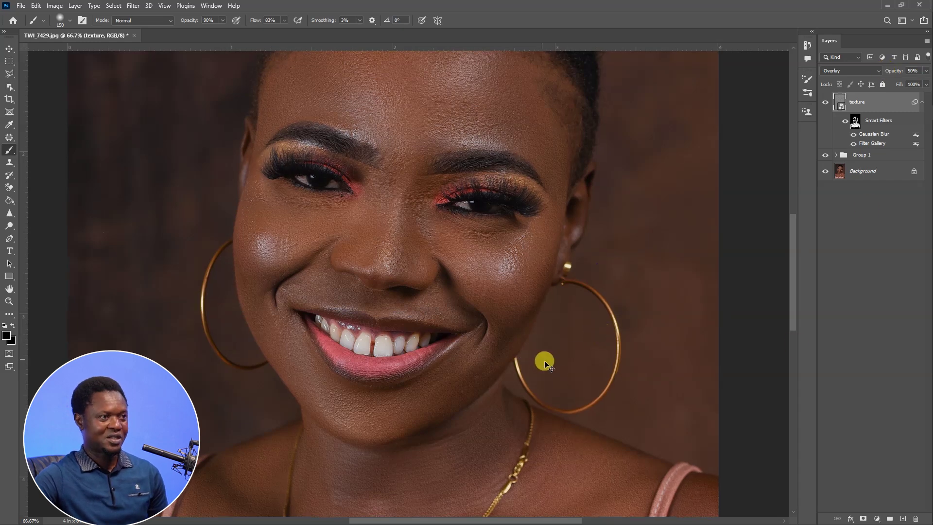
pyautogui.hotkey('ctrl', '+')
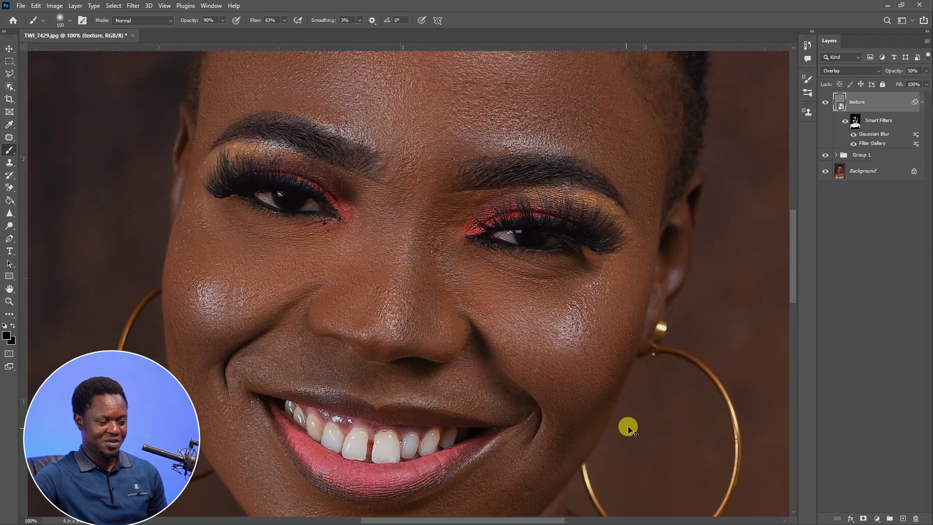
pyautogui.hotkey('ctrl', '-')
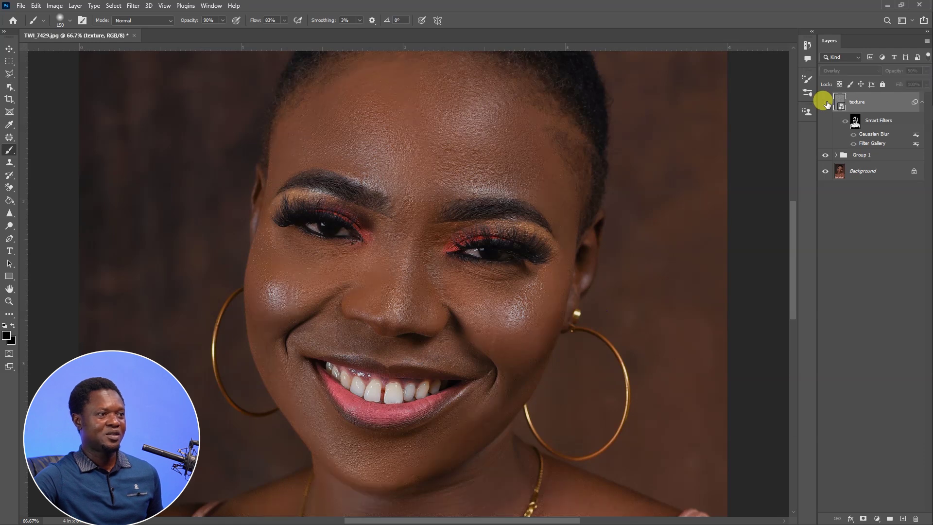
# - Compare the face with the texture layer hidden and shown, then check the portrait at several zoom levels
pyautogui.click(826, 102)
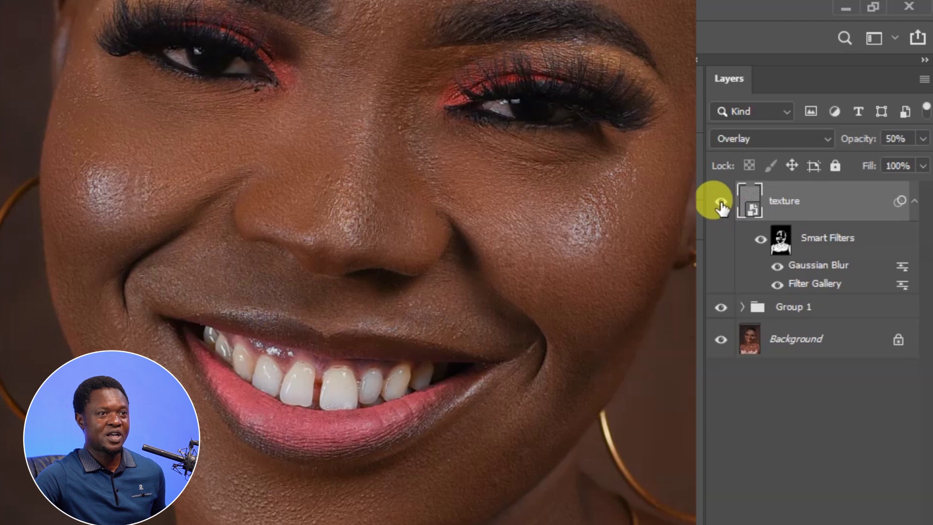
pyautogui.click(721, 207)
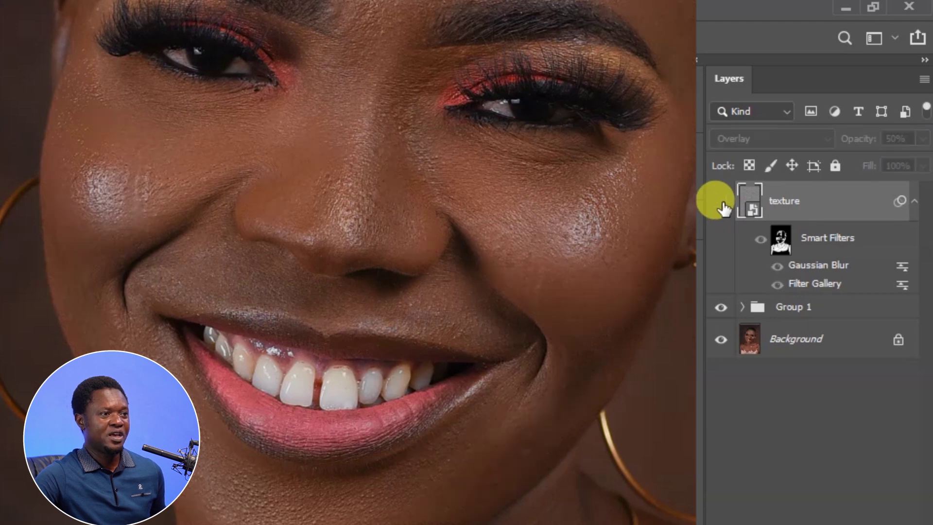
pyautogui.click(722, 204)
pyautogui.click(722, 206)
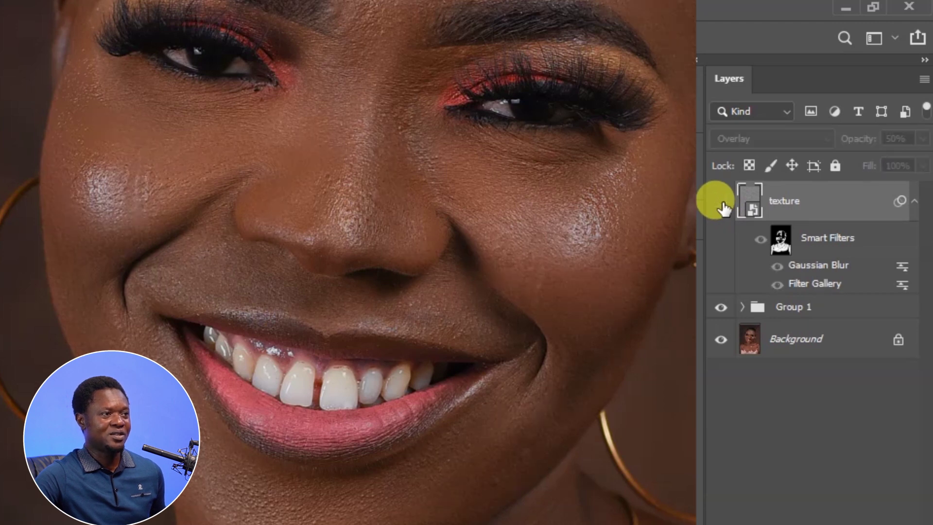
pyautogui.click(723, 205)
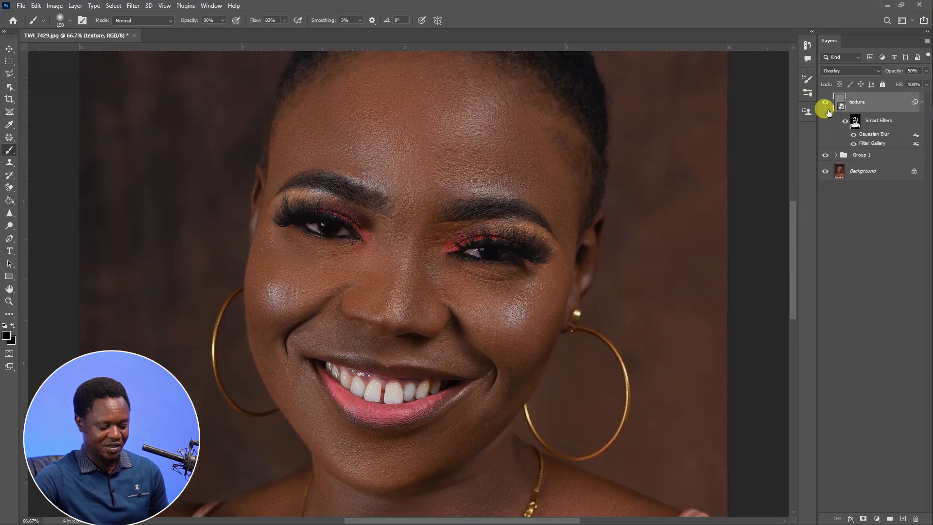
pyautogui.hotkey('ctrl', '-')
pyautogui.hotkey('ctrl', '-')
pyautogui.hotkey('ctrl', '+')
pyautogui.hotkey('ctrl', '+')
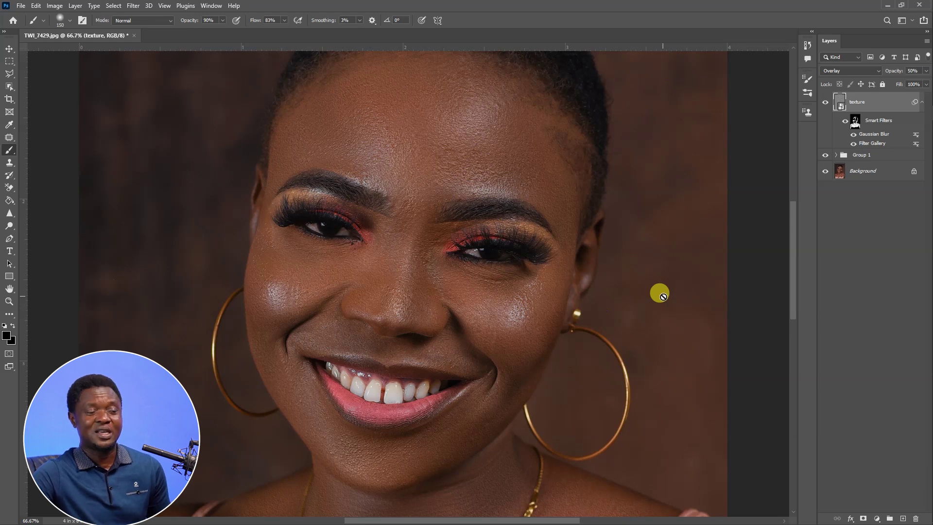
# - Add a Hue/Saturation adjustment layer and set its Yellows to Saturation -80 and Lightness +30
pyautogui.click(877, 519)
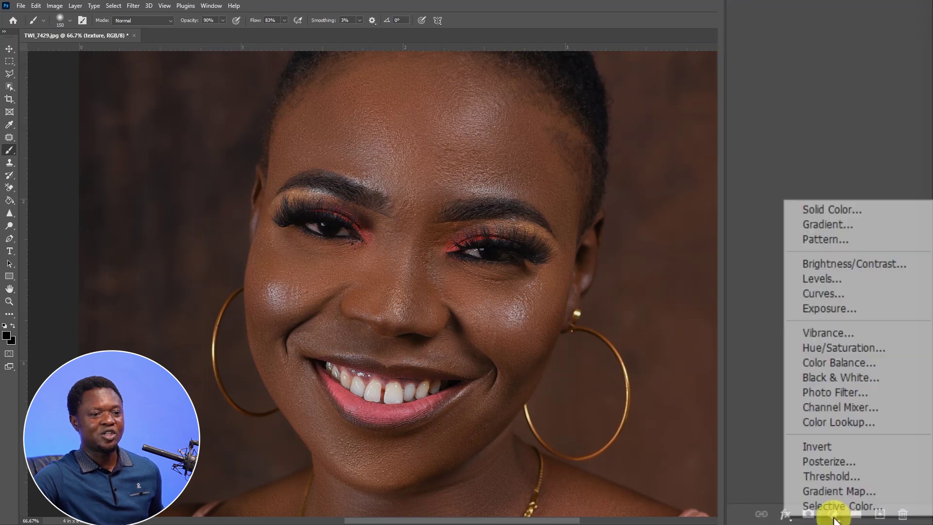
pyautogui.click(833, 329)
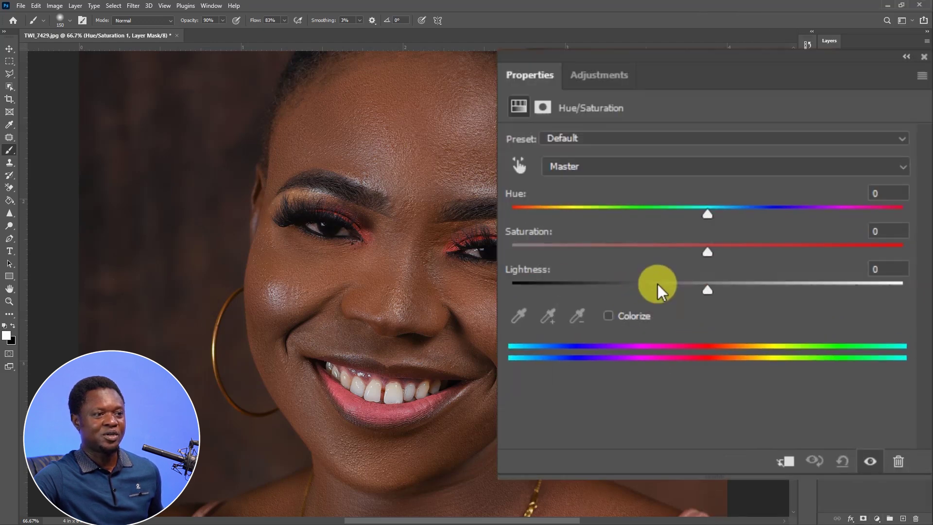
pyautogui.click(606, 166)
pyautogui.click(608, 166)
pyautogui.click(607, 165)
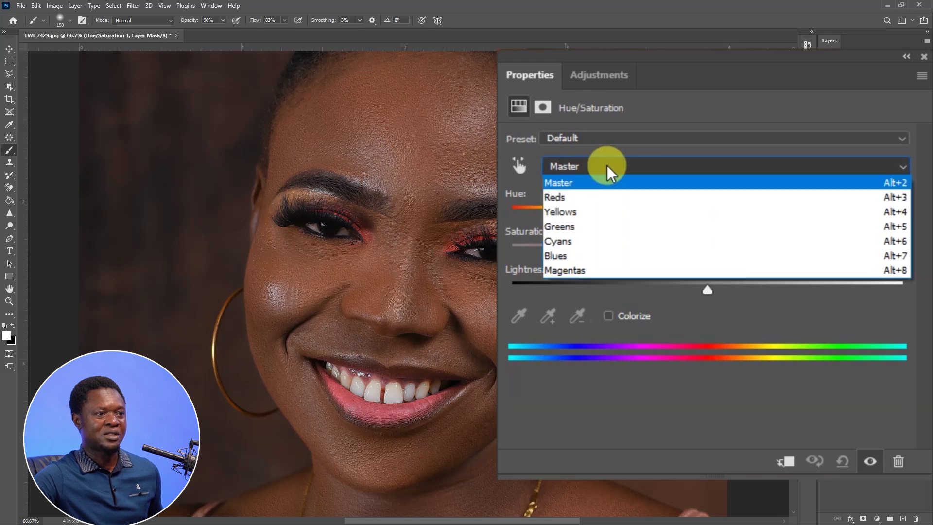
pyautogui.click(579, 213)
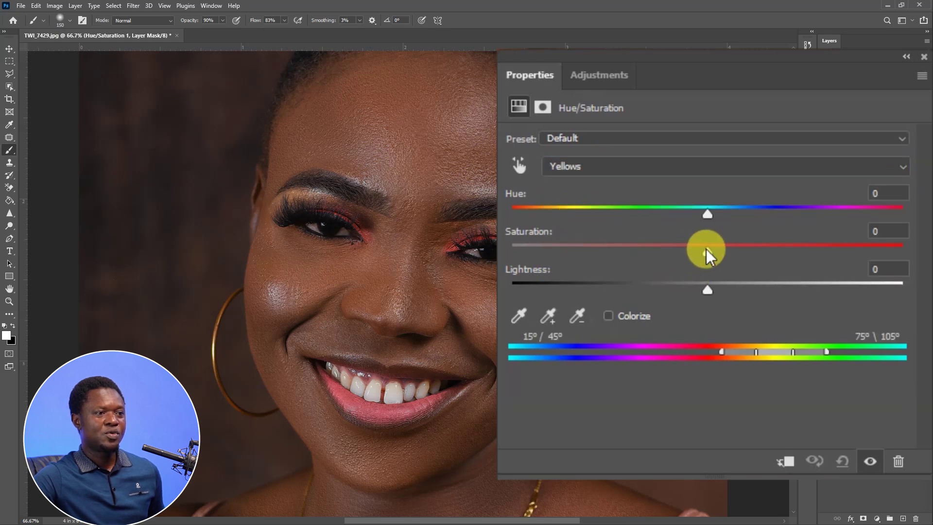
pyautogui.moveTo(706, 249); pyautogui.dragTo(597, 250)
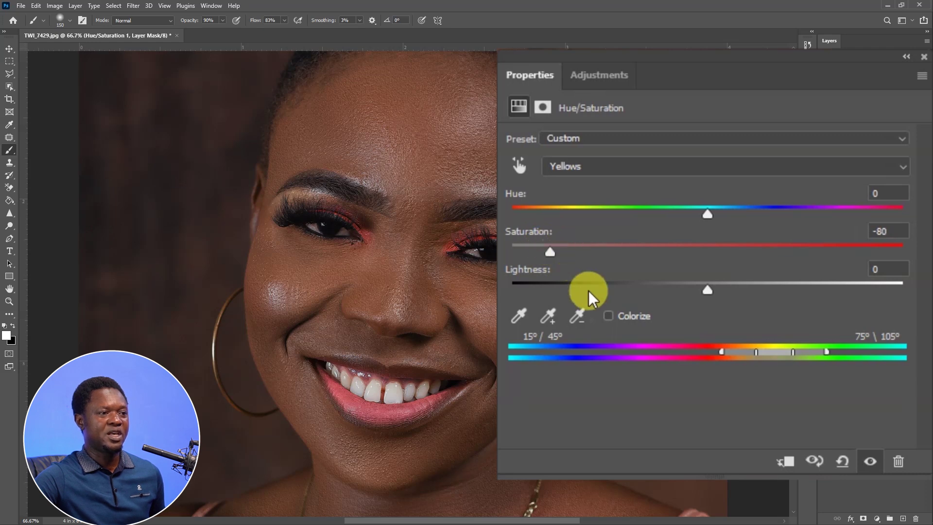
pyautogui.moveTo(710, 294); pyautogui.dragTo(765, 292)
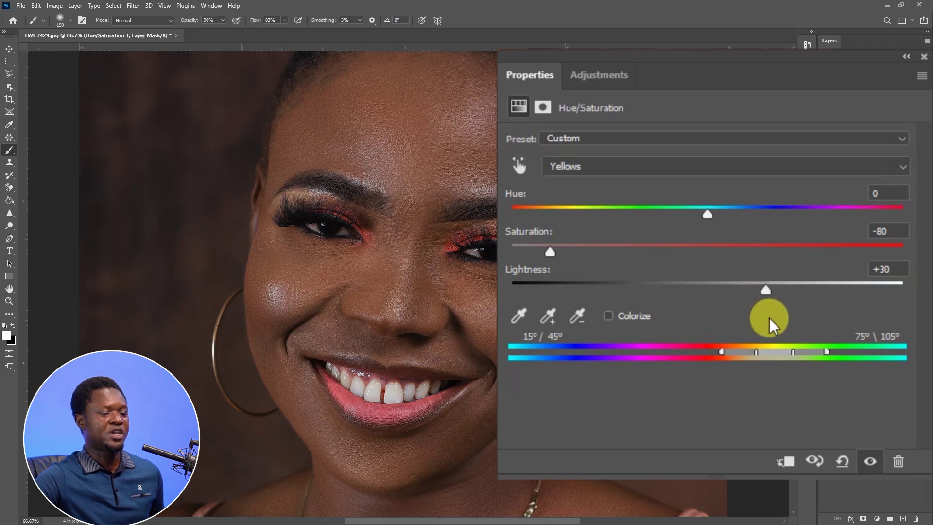
# - Set the Reds in the Hue/Saturation adjustment to Saturation -80 and Lightness +20
pyautogui.click(600, 165)
pyautogui.click(578, 198)
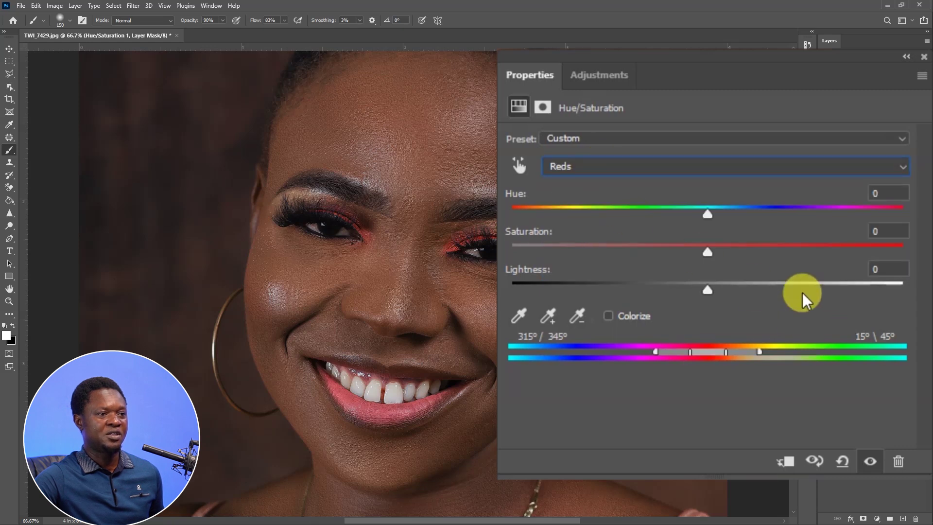
pyautogui.moveTo(706, 252); pyautogui.dragTo(553, 260)
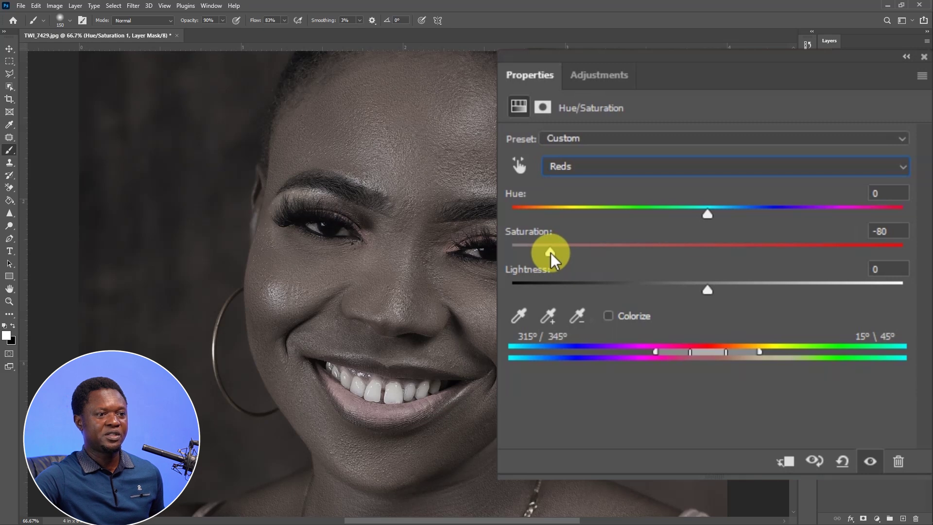
pyautogui.moveTo(707, 292); pyautogui.dragTo(747, 288)
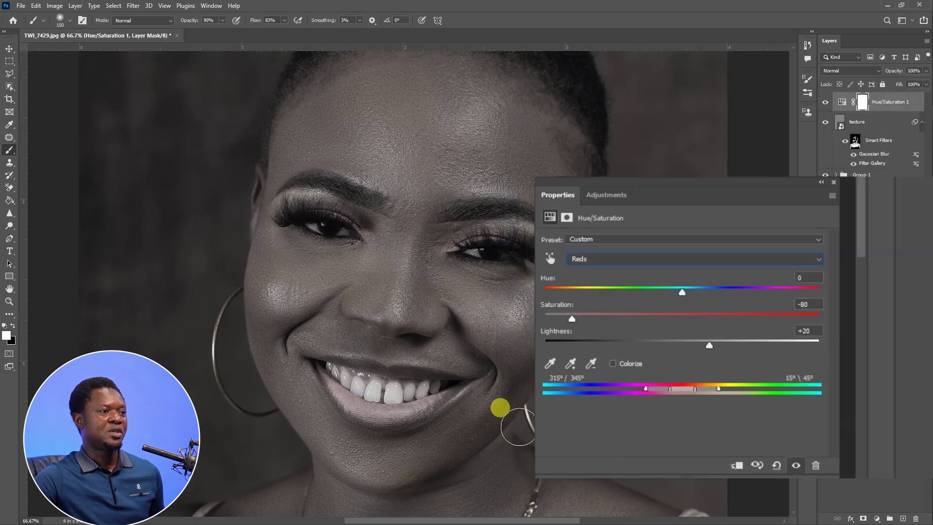
pyautogui.click(773, 269)
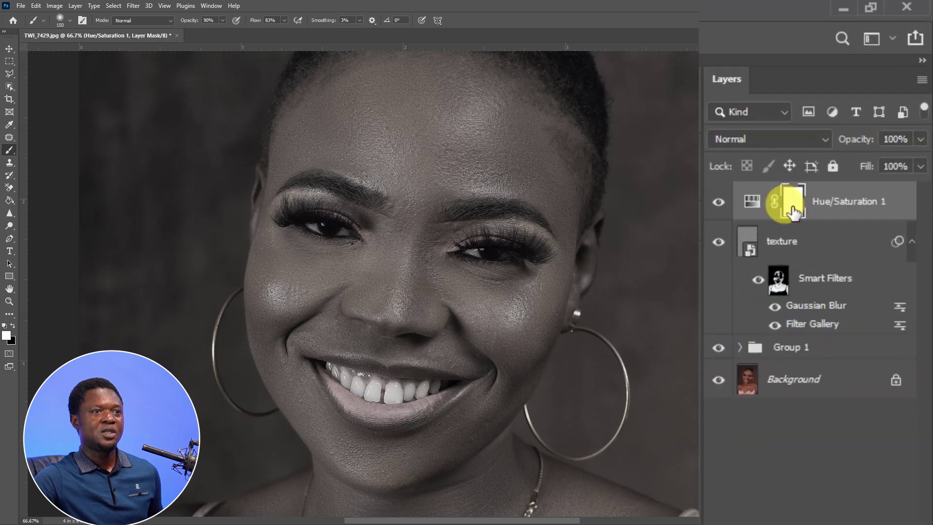
# - Invert the Hue/Saturation layer's mask and paint white over the white of the eye on the portrait's right side with a small brush
pyautogui.hotkey('ctrl', 'i')
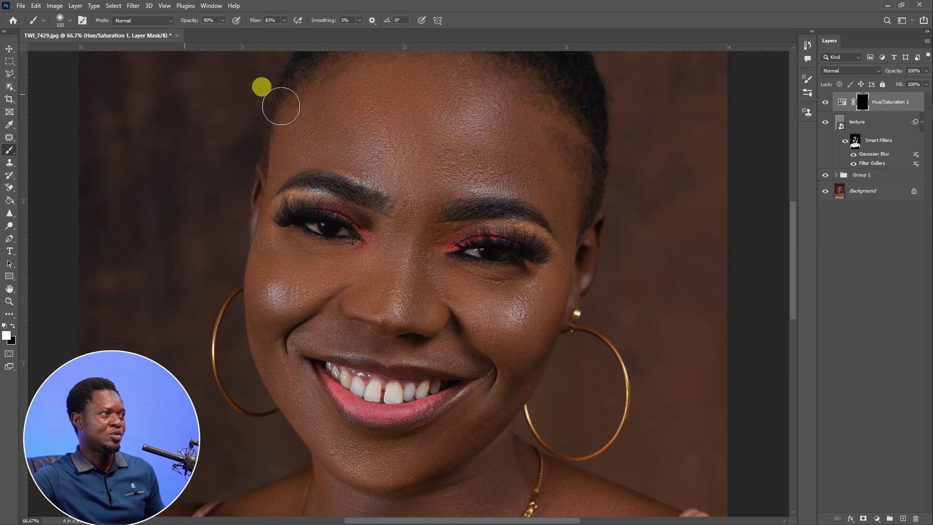
pyautogui.scroll(3, 396, 260)
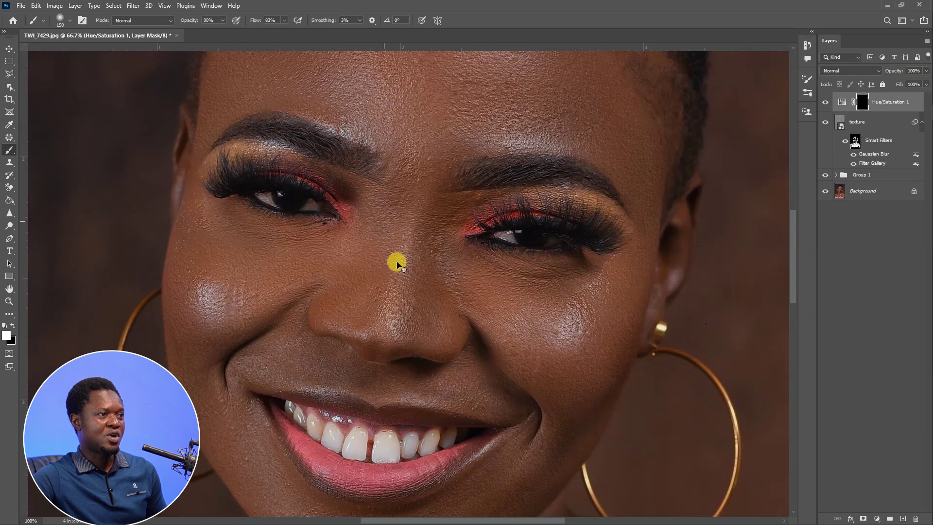
pyautogui.moveTo(518, 244); pyautogui.dragTo(442, 373)
pyautogui.press('[')
pyautogui.press('[')
pyautogui.press('[')
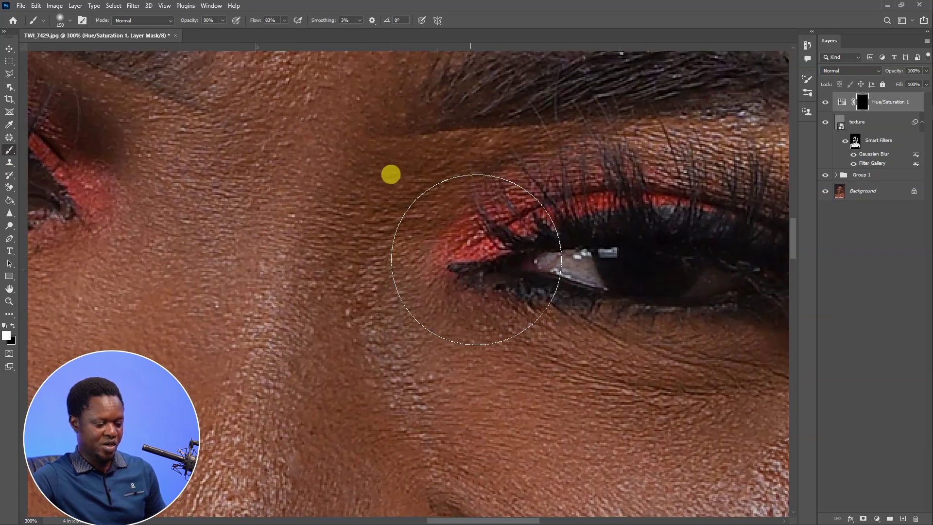
pyautogui.press('[')
pyautogui.press('[')
pyautogui.press('[')
pyautogui.press('[')
pyautogui.press('[')
pyautogui.press('[')
pyautogui.press('[')
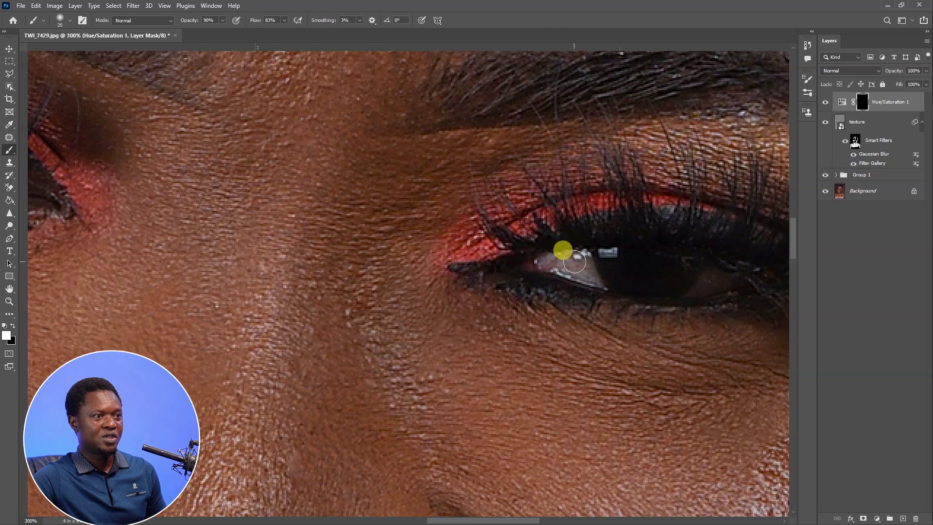
pyautogui.moveTo(570, 266)
pyautogui.mouseDown()
pyautogui.moveTo(588, 262)
pyautogui.moveTo(591, 281)
pyautogui.moveTo(561, 263)
pyautogui.mouseUp()
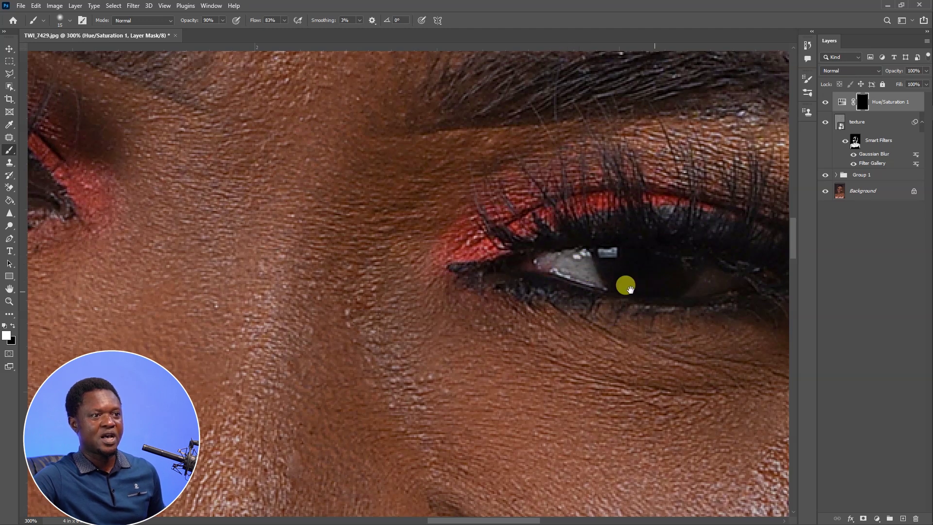
# - Paint the Hue/Saturation effect into the mask over the whites of the other eye with a 15 px brush
pyautogui.hscroll(2, 625, 283)
pyautogui.moveTo(612, 283)
pyautogui.mouseDown()
pyautogui.moveTo(627, 279)
pyautogui.moveTo(596, 283)
pyautogui.moveTo(620, 282)
pyautogui.mouseUp()
pyautogui.hscroll(-10, 646, 277)
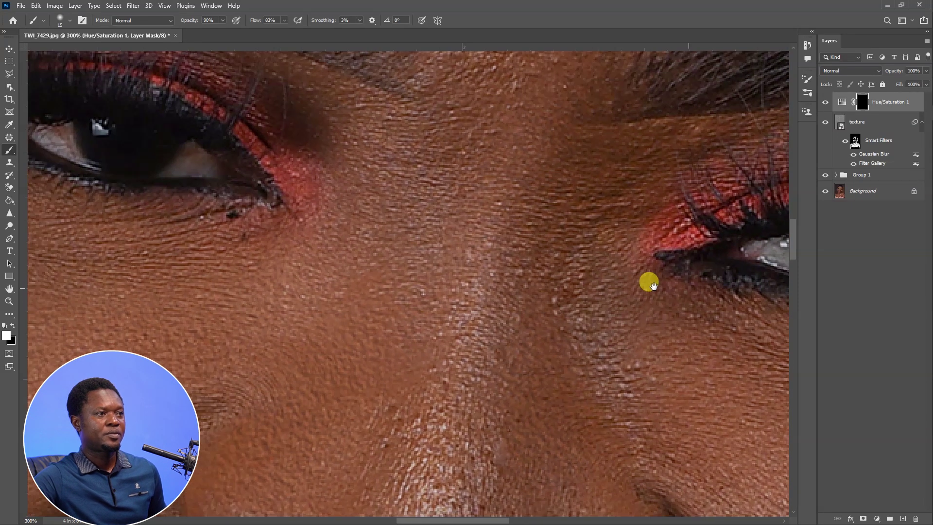
pyautogui.scroll(2, 603, 350)
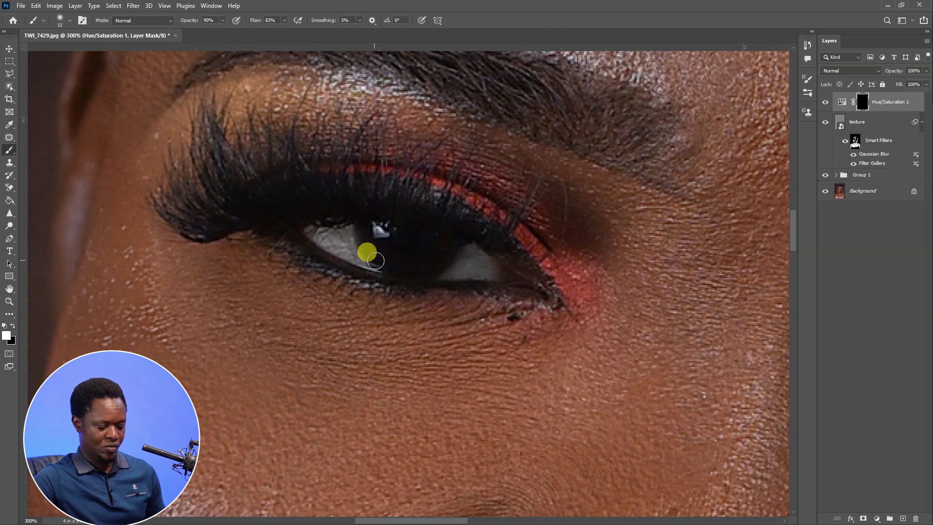
pyautogui.hotkey('ctrl', '-')
pyautogui.hotkey('ctrl', '-')
# - Whiten all the teeth by painting white in the Hue/Saturation mask at 300% zoom, then review the full portrait
pyautogui.moveTo(502, 329); pyautogui.dragTo(423, 247)
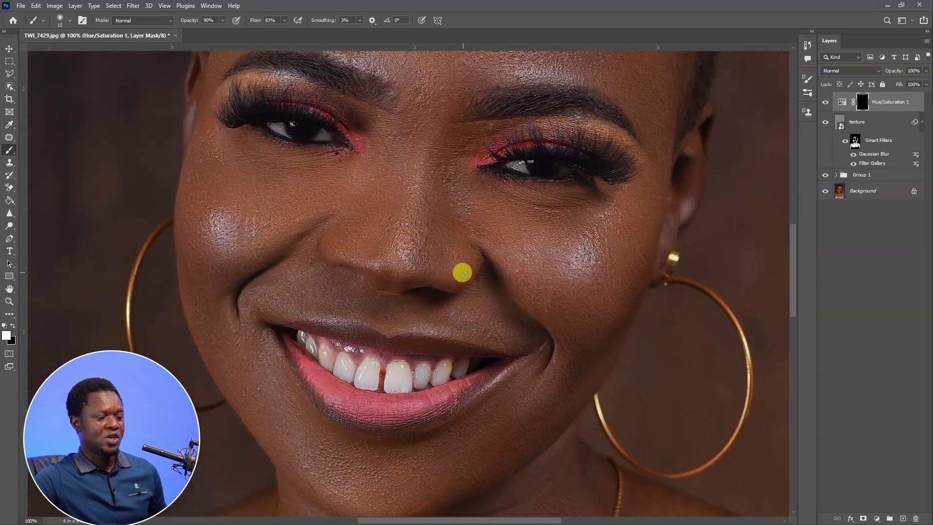
pyautogui.hotkey('ctrl', '+')
pyautogui.moveTo(495, 329); pyautogui.dragTo(458, 277)
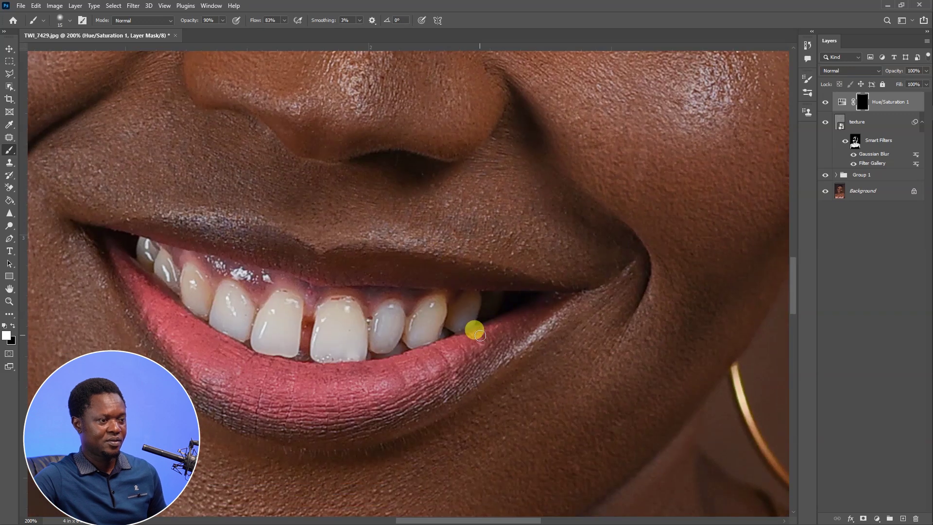
pyautogui.hotkey('ctrl', '+')
pyautogui.moveTo(509, 323)
pyautogui.mouseDown()
pyautogui.moveTo(496, 303)
pyautogui.moveTo(506, 303)
pyautogui.moveTo(479, 327)
pyautogui.moveTo(484, 305)
pyautogui.moveTo(467, 346)
pyautogui.moveTo(498, 310)
pyautogui.moveTo(489, 341)
pyautogui.moveTo(508, 305)
pyautogui.moveTo(513, 315)
pyautogui.moveTo(470, 342)
pyautogui.moveTo(457, 322)
pyautogui.moveTo(448, 359)
pyautogui.moveTo(461, 327)
pyautogui.moveTo(452, 309)
pyautogui.moveTo(414, 346)
pyautogui.moveTo(428, 322)
pyautogui.moveTo(406, 361)
pyautogui.moveTo(411, 370)
pyautogui.moveTo(432, 323)
pyautogui.moveTo(448, 323)
pyautogui.moveTo(420, 369)
pyautogui.moveTo(447, 353)
pyautogui.moveTo(432, 369)
pyautogui.moveTo(409, 352)
pyautogui.moveTo(385, 373)
pyautogui.moveTo(398, 339)
pyautogui.moveTo(380, 318)
pyautogui.moveTo(349, 368)
pyautogui.moveTo(357, 352)
pyautogui.moveTo(359, 377)
pyautogui.moveTo(383, 363)
pyautogui.moveTo(350, 385)
pyautogui.moveTo(360, 365)
pyautogui.moveTo(484, 359)
pyautogui.mouseUp()
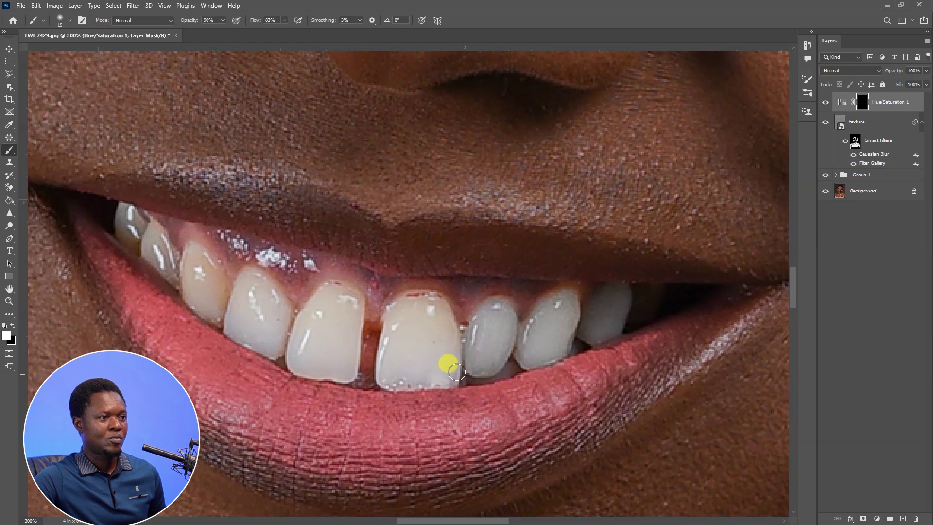
pyautogui.moveTo(406, 304)
pyautogui.mouseDown()
pyautogui.moveTo(390, 332)
pyautogui.moveTo(402, 324)
pyautogui.moveTo(401, 339)
pyautogui.moveTo(422, 315)
pyautogui.moveTo(400, 325)
pyautogui.moveTo(424, 357)
pyautogui.moveTo(416, 357)
pyautogui.moveTo(457, 344)
pyautogui.moveTo(430, 343)
pyautogui.moveTo(422, 360)
pyautogui.moveTo(407, 327)
pyautogui.moveTo(398, 337)
pyautogui.moveTo(514, 374)
pyautogui.moveTo(453, 382)
pyautogui.moveTo(461, 401)
pyautogui.moveTo(463, 333)
pyautogui.moveTo(428, 341)
pyautogui.moveTo(444, 329)
pyautogui.moveTo(430, 326)
pyautogui.moveTo(410, 360)
pyautogui.moveTo(412, 370)
pyautogui.moveTo(421, 354)
pyautogui.moveTo(413, 394)
pyautogui.moveTo(431, 341)
pyautogui.moveTo(450, 332)
pyautogui.moveTo(450, 346)
pyautogui.moveTo(439, 344)
pyautogui.moveTo(443, 399)
pyautogui.moveTo(460, 335)
pyautogui.moveTo(370, 357)
pyautogui.moveTo(382, 375)
pyautogui.moveTo(394, 346)
pyautogui.moveTo(394, 380)
pyautogui.moveTo(398, 355)
pyautogui.moveTo(366, 315)
pyautogui.moveTo(347, 349)
pyautogui.moveTo(360, 353)
pyautogui.moveTo(354, 361)
pyautogui.moveTo(367, 343)
pyautogui.moveTo(380, 357)
pyautogui.moveTo(384, 379)
pyautogui.moveTo(375, 387)
pyautogui.moveTo(331, 347)
pyautogui.moveTo(336, 331)
pyautogui.moveTo(316, 290)
pyautogui.moveTo(302, 329)
pyautogui.moveTo(390, 396)
pyautogui.moveTo(335, 355)
pyautogui.moveTo(337, 335)
pyautogui.moveTo(342, 359)
pyautogui.moveTo(307, 331)
pyautogui.moveTo(320, 349)
pyautogui.moveTo(318, 322)
pyautogui.moveTo(374, 382)
pyautogui.moveTo(487, 397)
pyautogui.moveTo(400, 387)
pyautogui.moveTo(459, 404)
pyautogui.mouseUp()
pyautogui.hotkey('ctrl', '0')
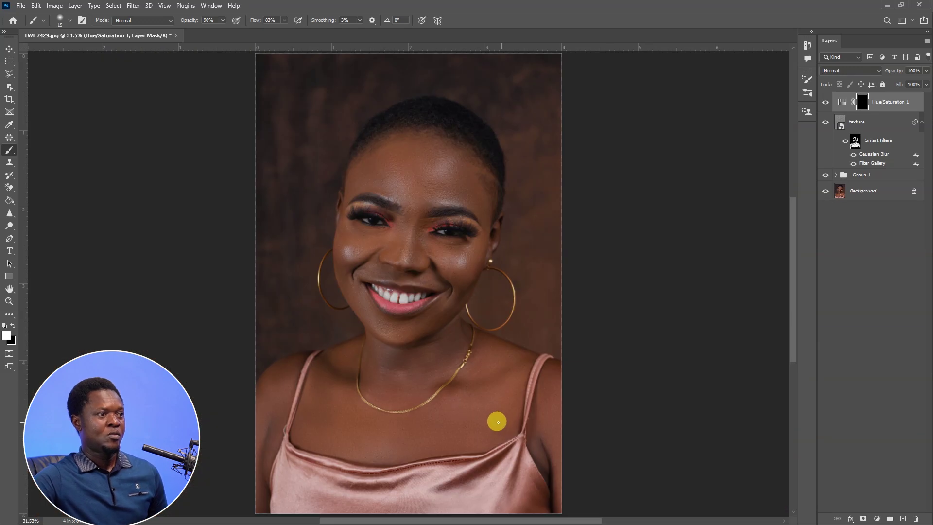
pyautogui.hotkey('ctrl', '+')
pyautogui.hotkey('ctrl', '+')
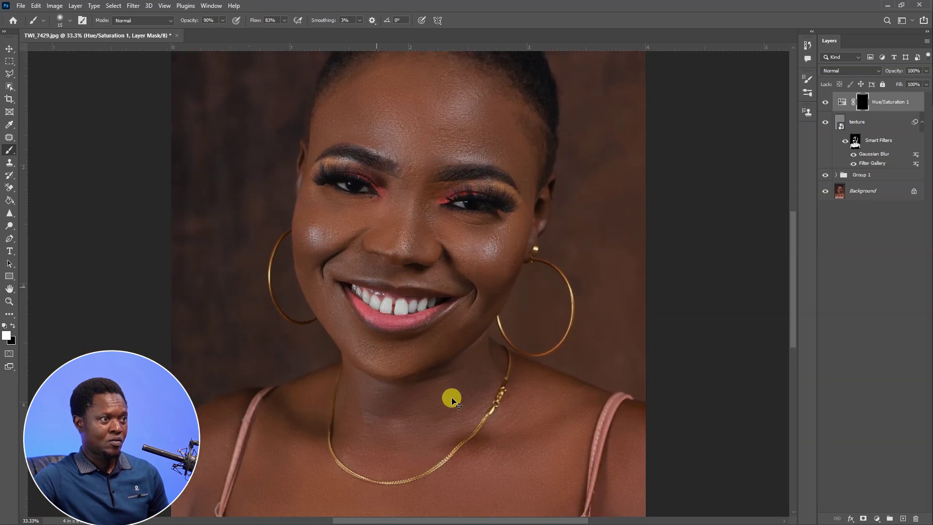
pyautogui.hotkey('ctrl', '-')
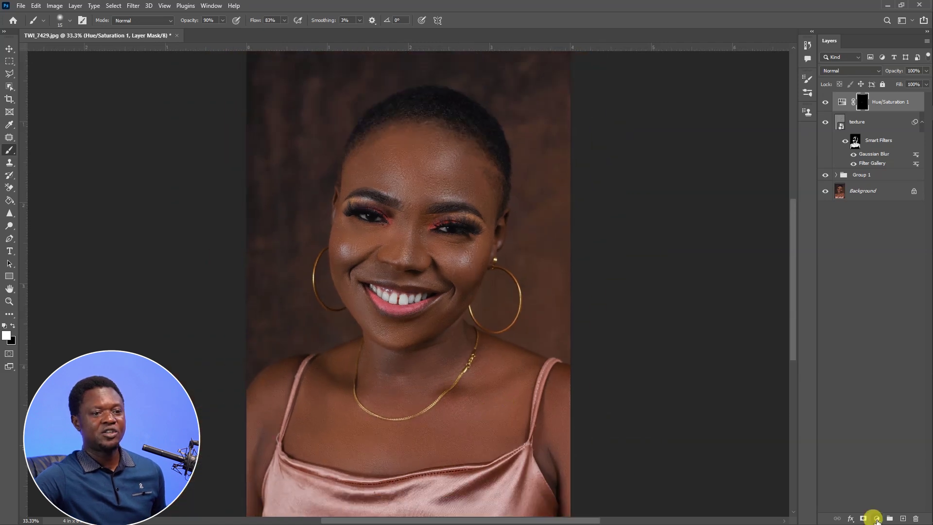
# - Add a Curves adjustment layer and bend the RGB curve strongly upward to brighten the whole portrait
pyautogui.click(877, 519)
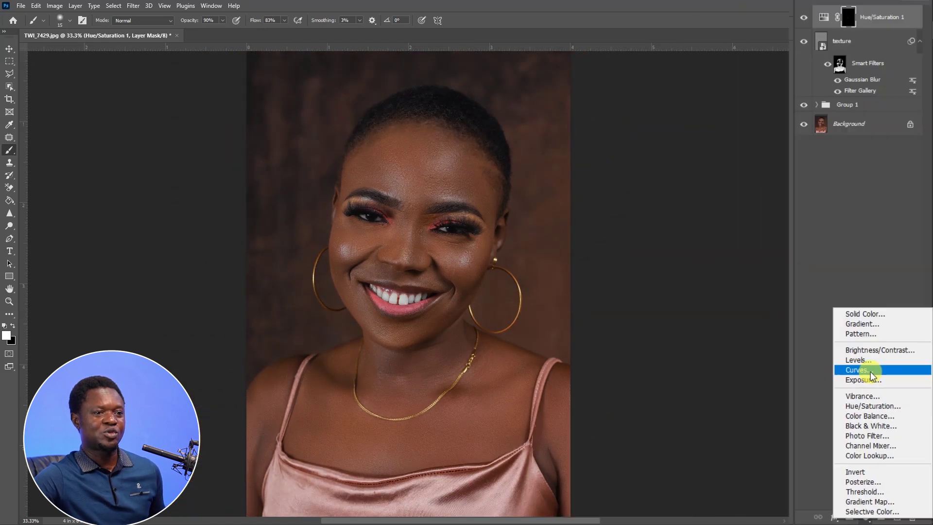
pyautogui.click(870, 371)
pyautogui.moveTo(777, 256); pyautogui.dragTo(739, 209)
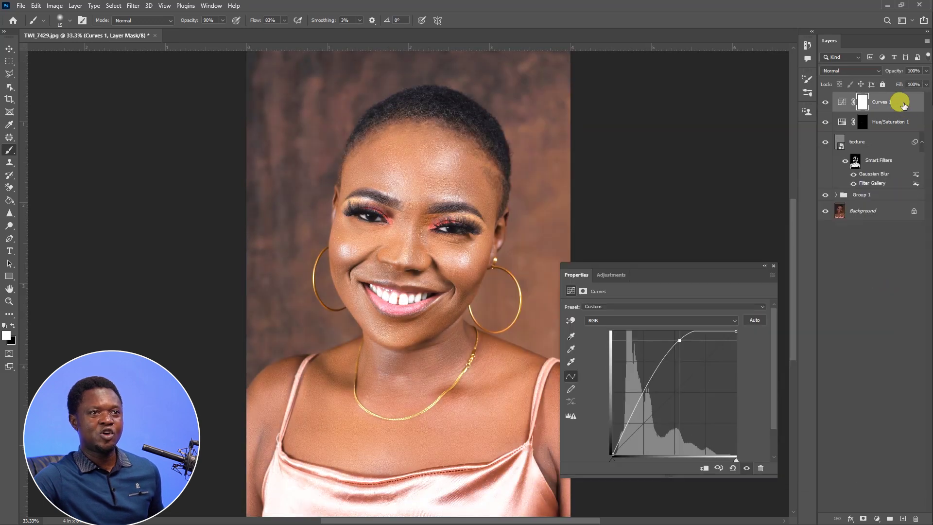
# - Limit the Curves 1 layer to the highlights with Blend If, splitting the Underlying Layer's black slider to 128 / 187
pyautogui.doubleClick(903, 104)
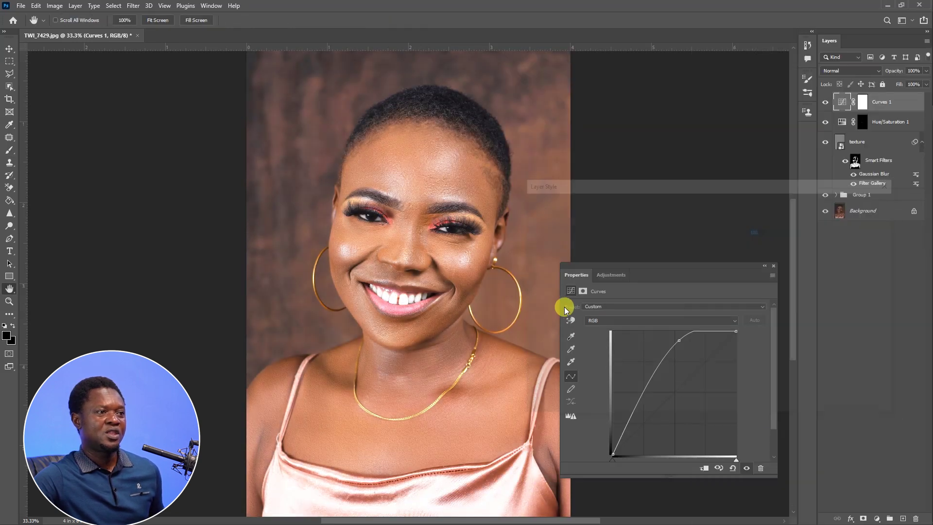
pyautogui.moveTo(664, 419); pyautogui.dragTo(763, 428)
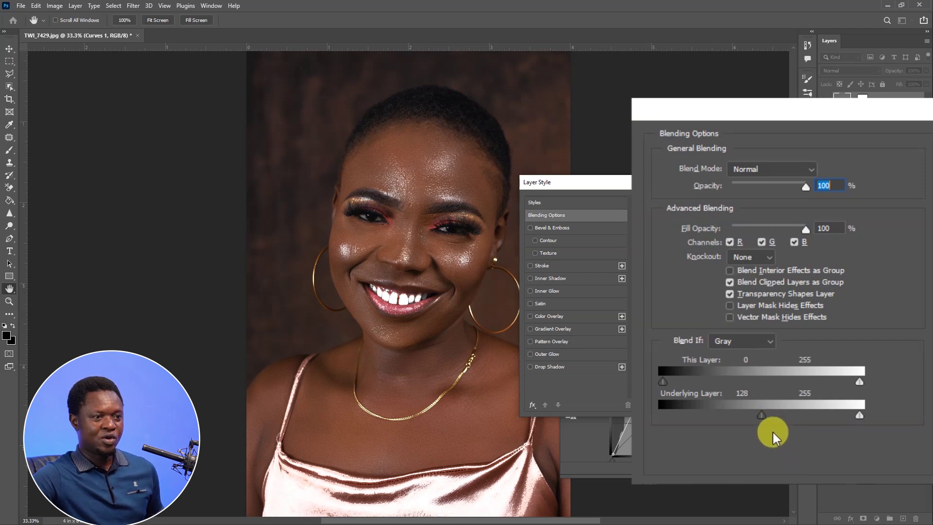
pyautogui.press('alt')
pyautogui.moveTo(763, 415); pyautogui.dragTo(807, 418)
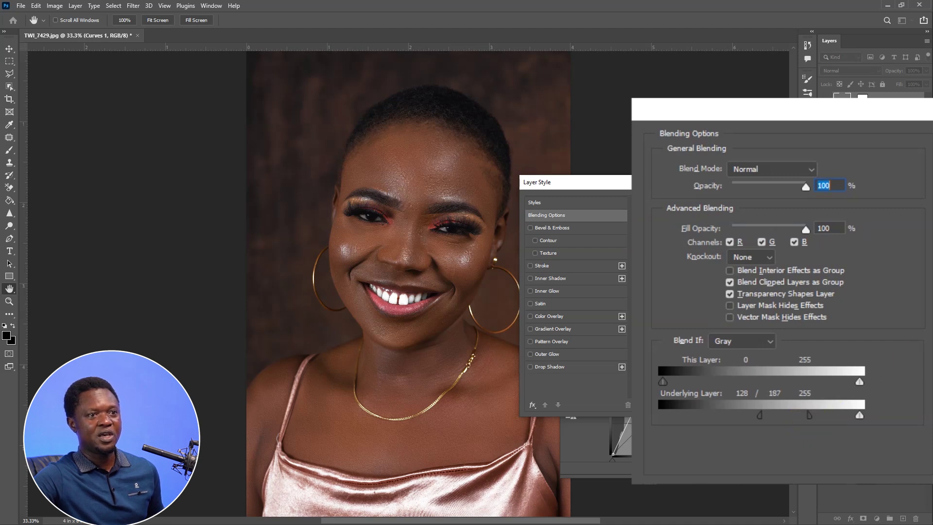
pyautogui.click(593, 312)
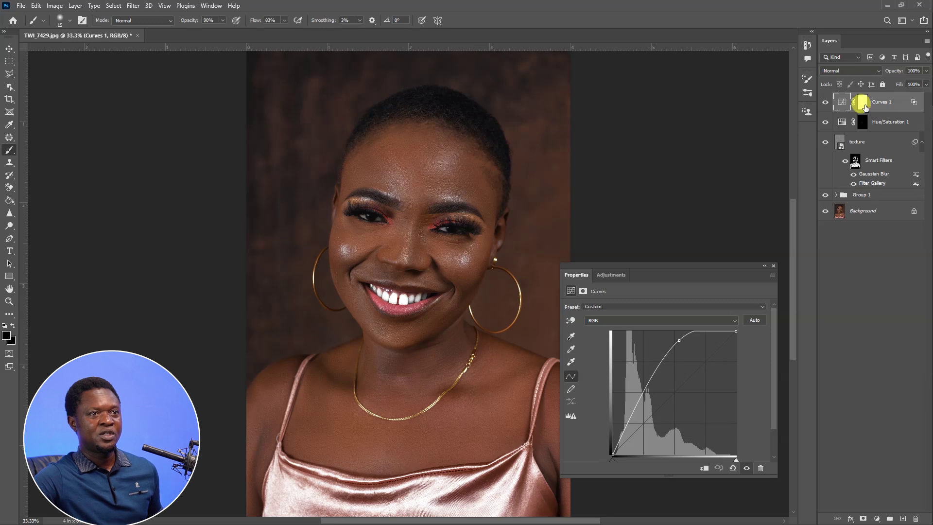
# - Invert the Curves 1 layer mask to black and set the brush to 100% opacity and 100% flow
pyautogui.click(864, 103)
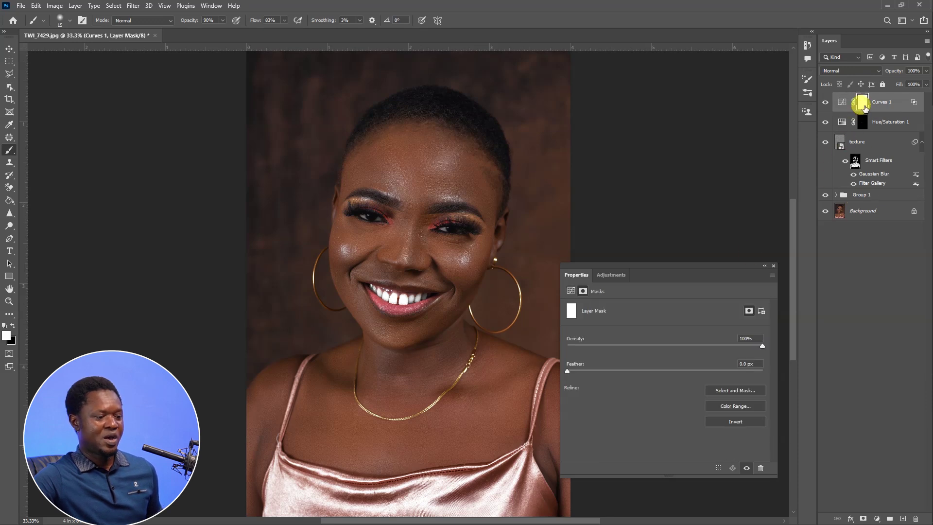
pyautogui.hotkey('ctrl', 'i')
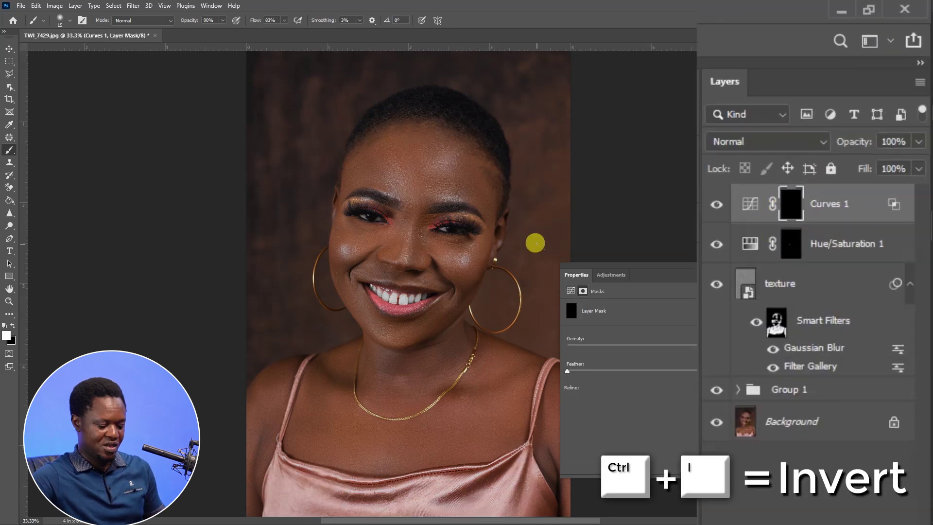
pyautogui.hotkey('ctrl', '+')
pyautogui.hotkey('ctrl', '+')
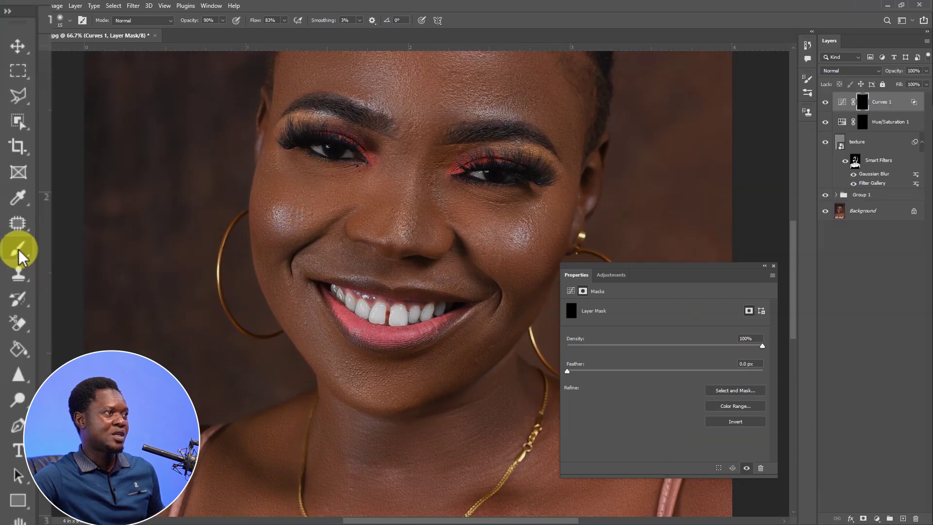
pyautogui.click(222, 20)
pyautogui.moveTo(222, 30); pyautogui.dragTo(239, 32)
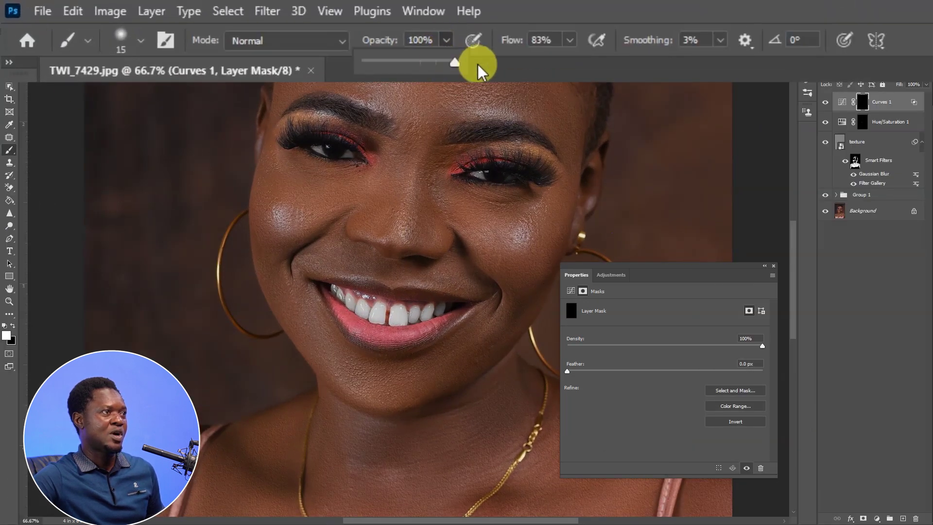
pyautogui.click(571, 46)
pyautogui.moveTo(568, 62); pyautogui.dragTo(588, 62)
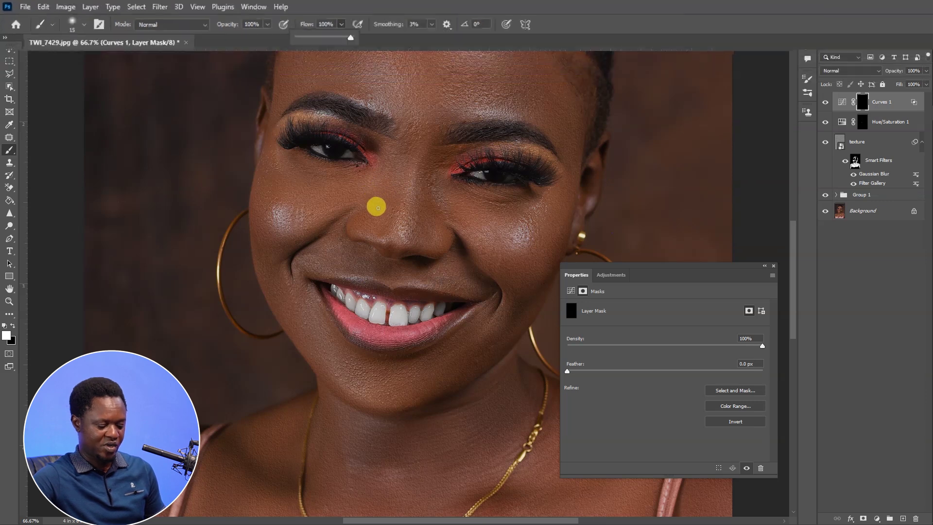
# - Paint white in the Curves 1 mask over the highlights of the nose, cheeks, chin and forehead, enlarging the brush from 60 to 175 px
pyautogui.press(']')
pyautogui.press(']')
pyautogui.press(']')
pyautogui.press(']')
pyautogui.press(']')
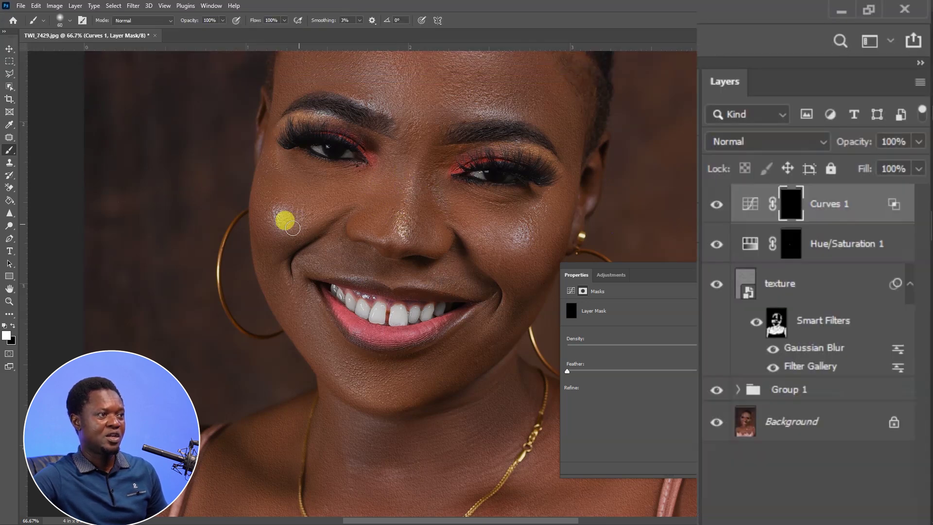
pyautogui.moveTo(302, 214)
pyautogui.mouseDown()
pyautogui.moveTo(278, 210)
pyautogui.moveTo(452, 252)
pyautogui.moveTo(499, 241)
pyautogui.moveTo(480, 225)
pyautogui.moveTo(533, 246)
pyautogui.moveTo(503, 230)
pyautogui.moveTo(519, 229)
pyautogui.moveTo(536, 243)
pyautogui.moveTo(518, 234)
pyautogui.moveTo(503, 299)
pyautogui.moveTo(424, 219)
pyautogui.moveTo(374, 149)
pyautogui.moveTo(368, 116)
pyautogui.moveTo(434, 138)
pyautogui.moveTo(444, 119)
pyautogui.moveTo(407, 131)
pyautogui.moveTo(425, 150)
pyautogui.moveTo(449, 136)
pyautogui.moveTo(421, 187)
pyautogui.moveTo(405, 259)
pyautogui.moveTo(344, 380)
pyautogui.moveTo(347, 360)
pyautogui.moveTo(334, 342)
pyautogui.moveTo(338, 331)
pyautogui.moveTo(387, 347)
pyautogui.moveTo(411, 341)
pyautogui.moveTo(443, 358)
pyautogui.moveTo(425, 421)
pyautogui.moveTo(374, 462)
pyautogui.moveTo(322, 433)
pyautogui.moveTo(393, 451)
pyautogui.moveTo(465, 398)
pyautogui.moveTo(440, 431)
pyautogui.moveTo(445, 383)
pyautogui.mouseUp()
pyautogui.scroll(3, 510, 272)
pyautogui.press(']')
pyautogui.press(']')
pyautogui.press(']')
pyautogui.press(']')
pyautogui.hotkey('ctrl', '-')
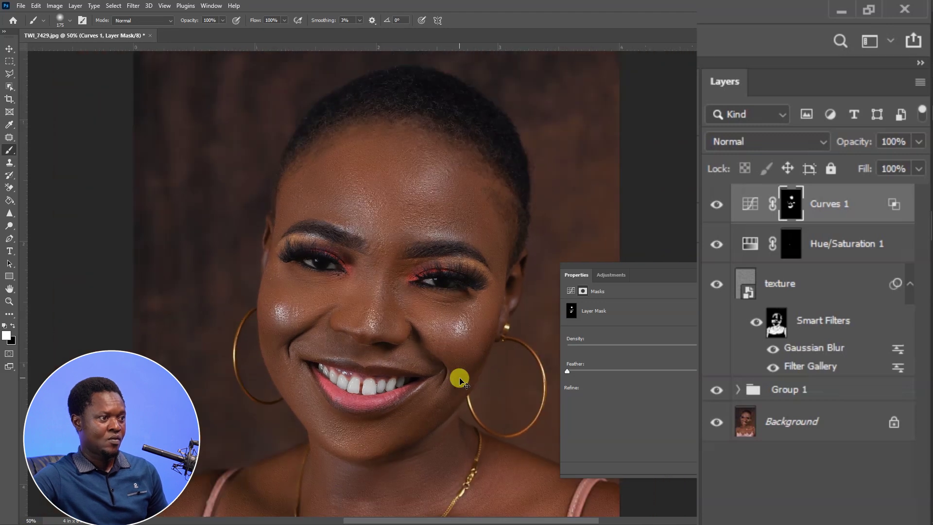
pyautogui.scroll(-3, 457, 380)
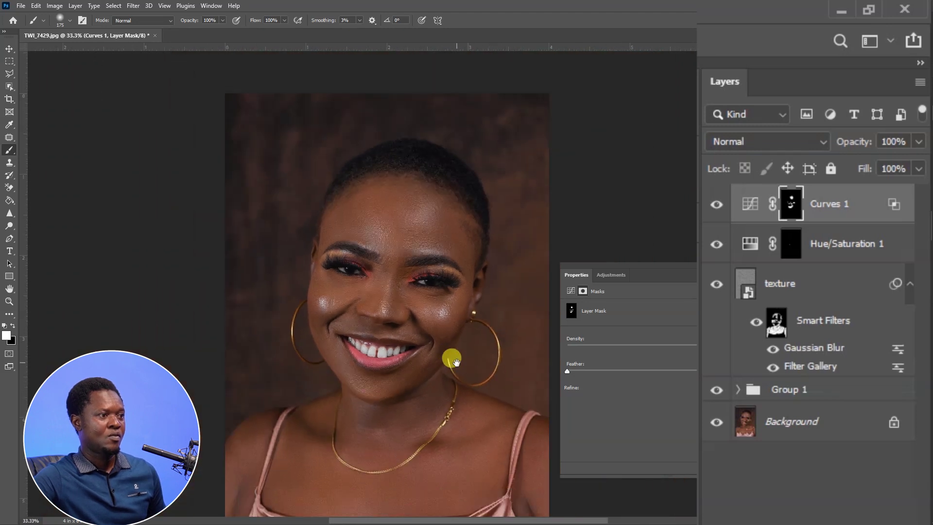
pyautogui.hotkey('ctrl', '1')
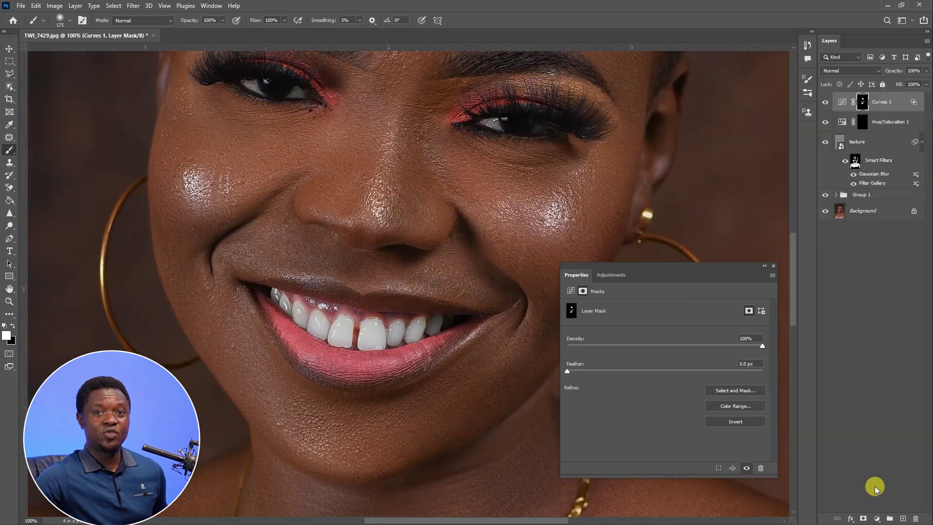
# - Add a second Curves adjustment layer above Curves 1 and bend its RGB curve strongly upward
pyautogui.click(878, 519)
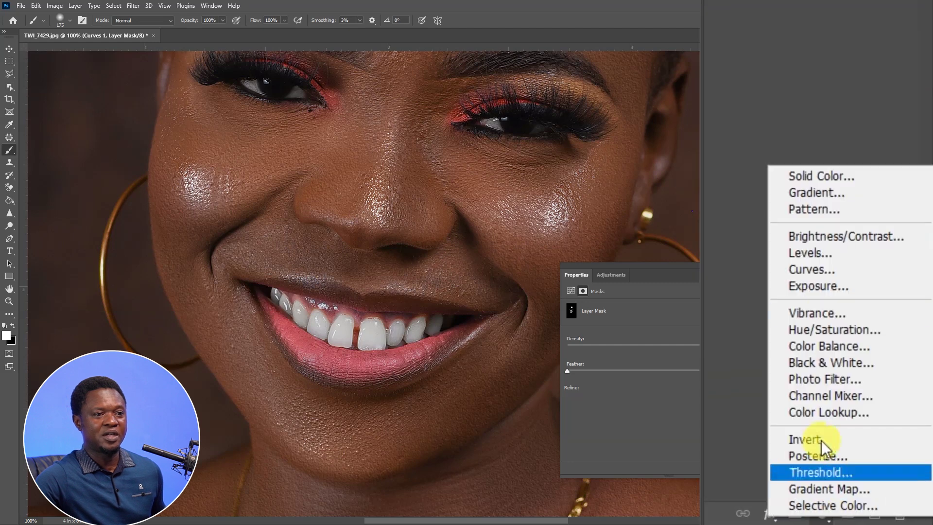
pyautogui.click(823, 270)
pyautogui.moveTo(708, 341); pyautogui.dragTo(698, 307)
pyautogui.moveTo(730, 193); pyautogui.dragTo(719, 181)
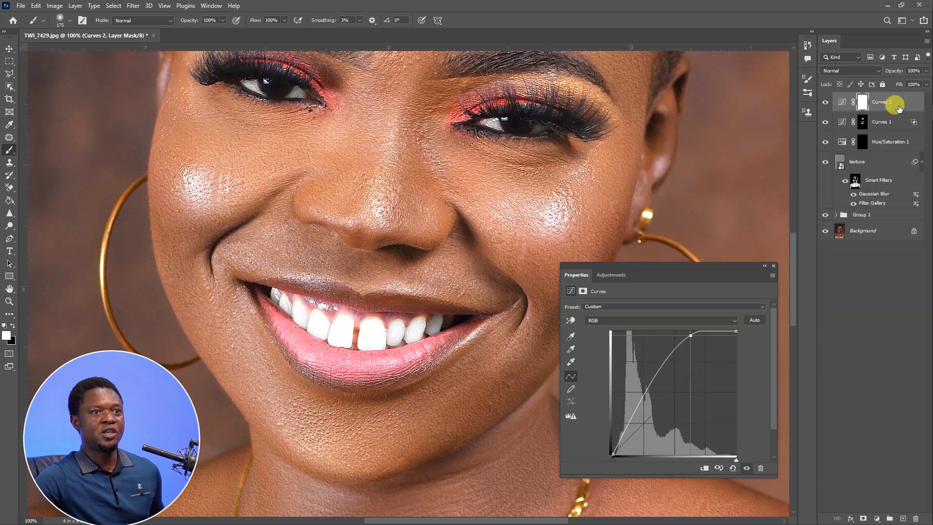
# - Limit the Curves 2 layer to the highlights with Blend If, splitting the Underlying Layer's black slider to 133 / 165
pyautogui.doubleClick(872, 212)
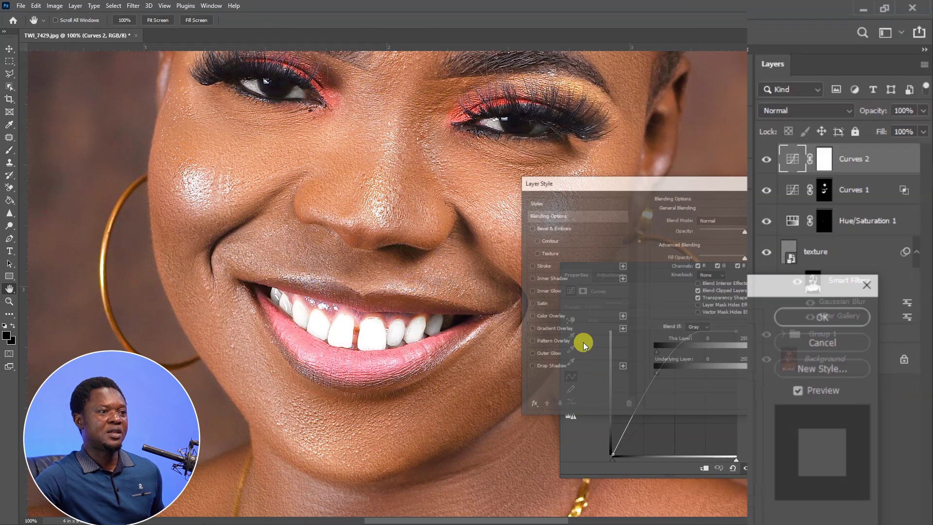
pyautogui.moveTo(704, 398); pyautogui.dragTo(815, 398)
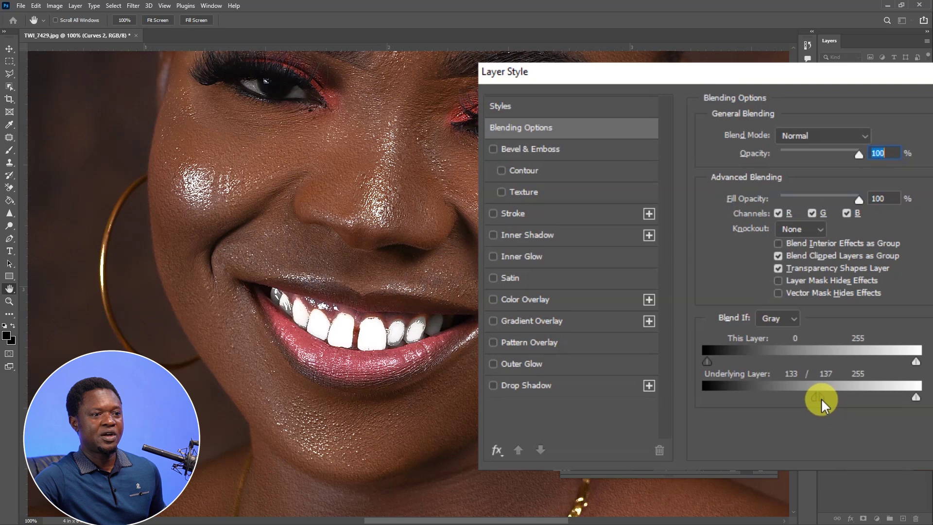
pyautogui.moveTo(835, 399); pyautogui.dragTo(844, 397)
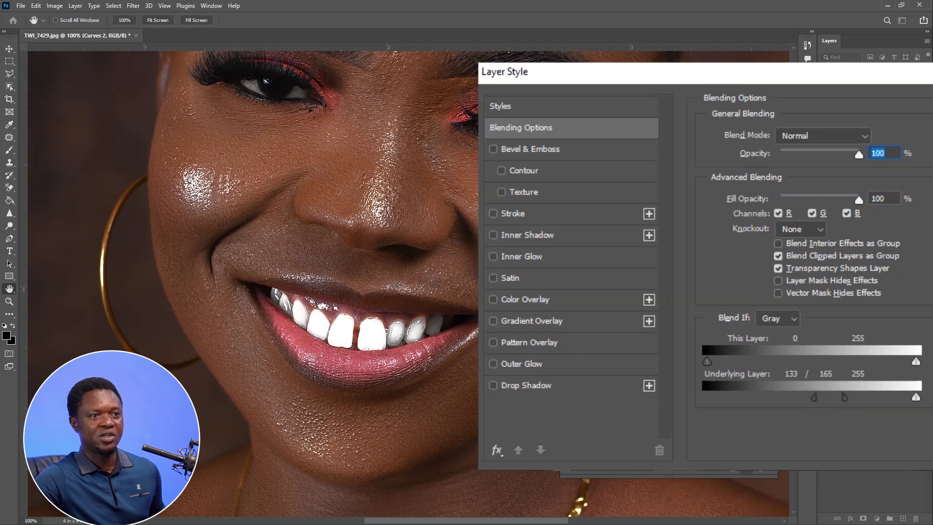
pyautogui.press('Return')
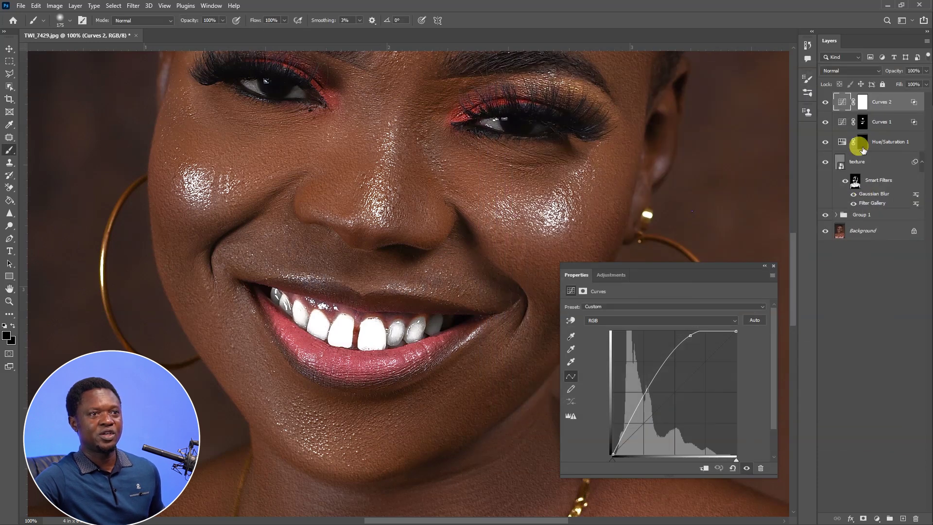
# - Invert the Curves 2 mask and paint white over the lip highlights with a 60 px brush
pyautogui.click(863, 103)
pyautogui.hotkey('ctrl', 'i')
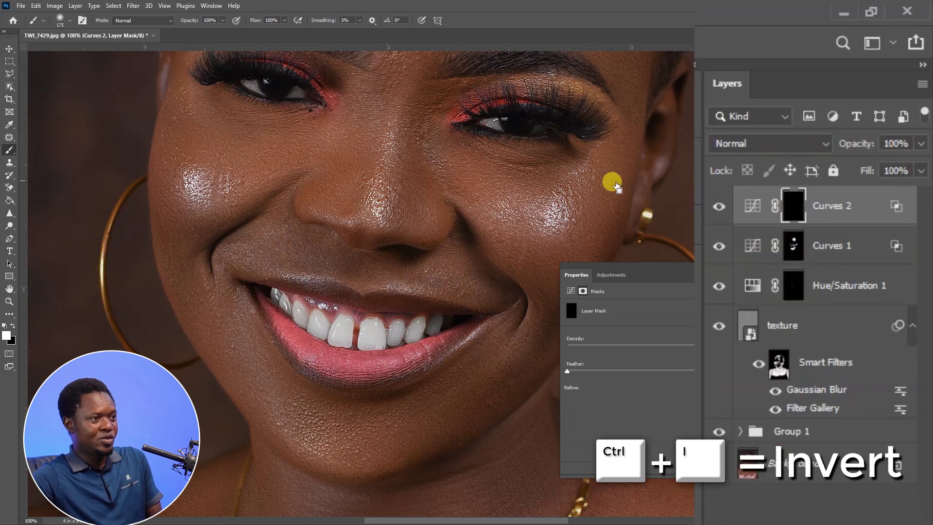
pyautogui.press('[')
pyautogui.press('[')
pyautogui.press('[')
pyautogui.press('[')
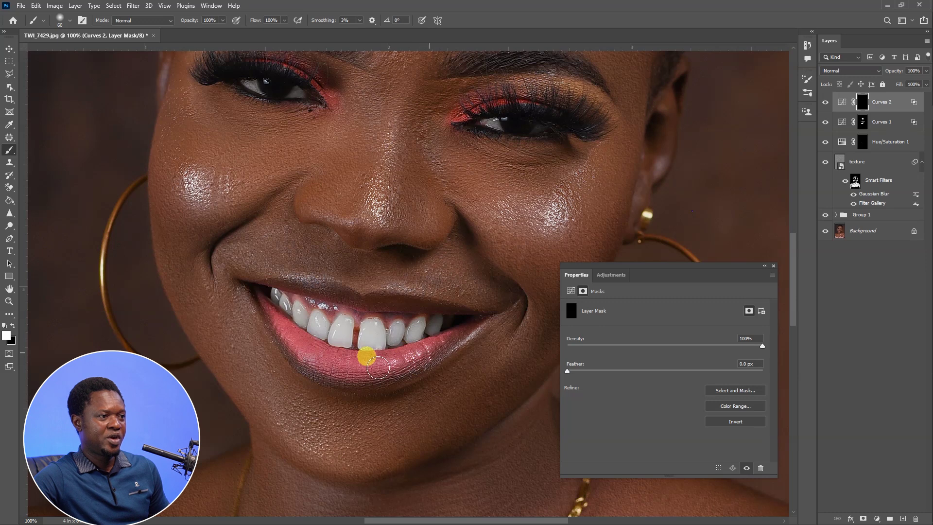
pyautogui.moveTo(272, 320)
pyautogui.mouseDown()
pyautogui.moveTo(343, 370)
pyautogui.moveTo(326, 362)
pyautogui.moveTo(385, 372)
pyautogui.moveTo(470, 331)
pyautogui.moveTo(414, 359)
pyautogui.moveTo(349, 360)
pyautogui.mouseUp()
pyautogui.scroll(-3, 413, 389)
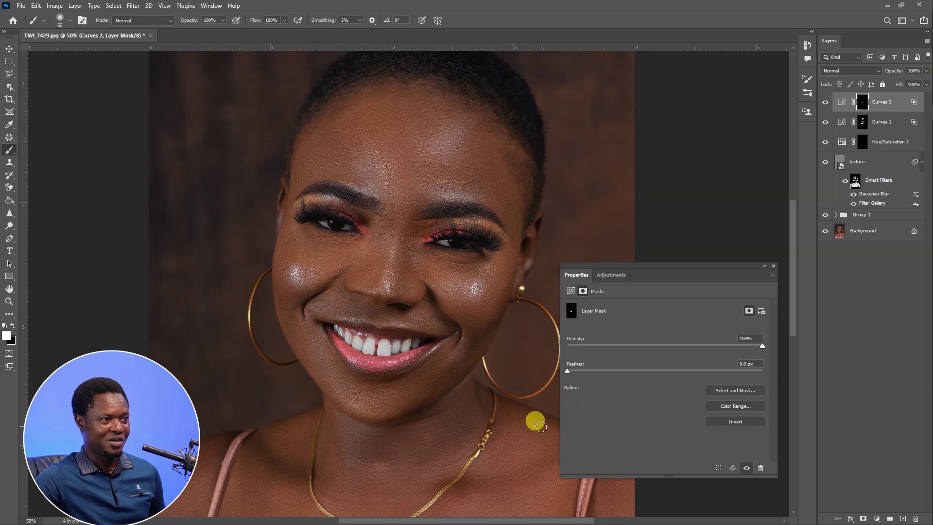
pyautogui.scroll(1, 539, 418)
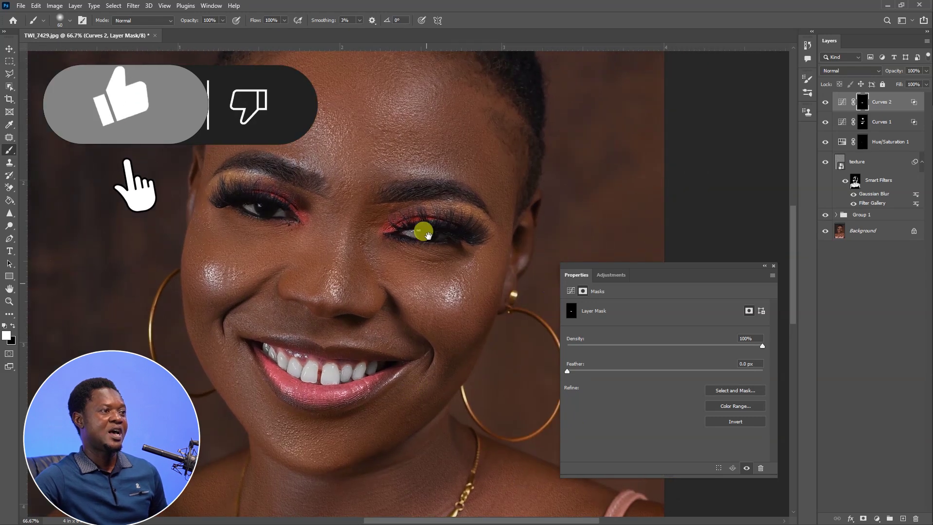
pyautogui.scroll(-1, 408, 252)
pyautogui.scroll(1, 432, 292)
pyautogui.scroll(-2, 431, 304)
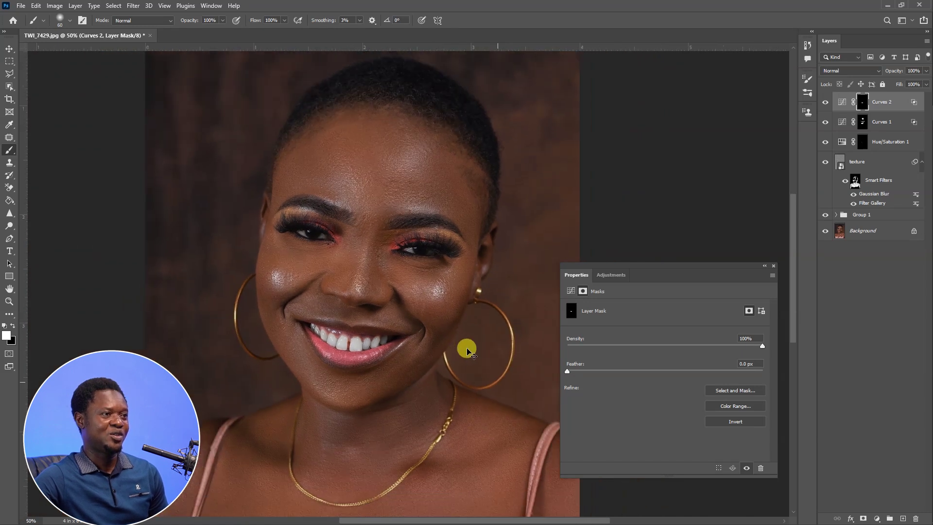
pyautogui.scroll(-1, 467, 350)
pyautogui.scroll(1, 642, 354)
# - Close the mask properties and compare the original Background with the full retouch by repeatedly hiding and restoring all other layers
pyautogui.click(773, 265)
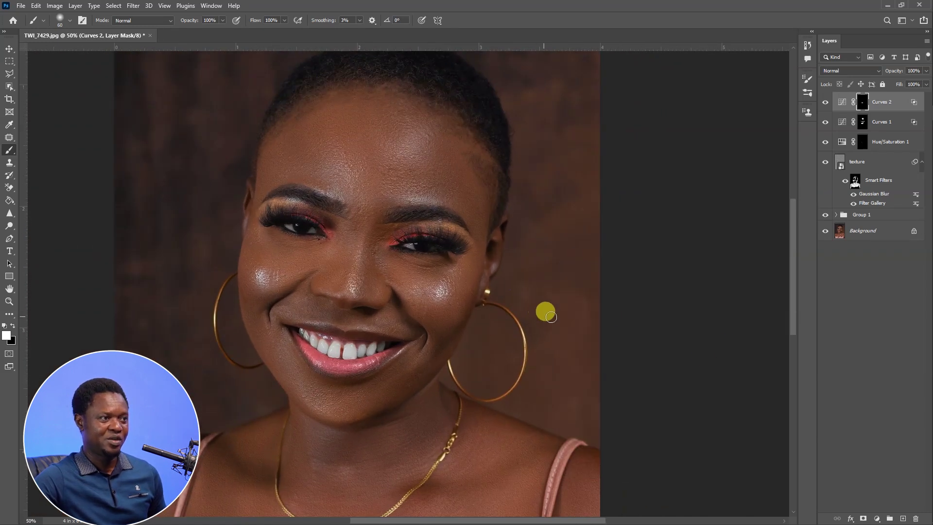
pyautogui.keyDown('alt'); pyautogui.click(824, 233); pyautogui.keyUp('alt')
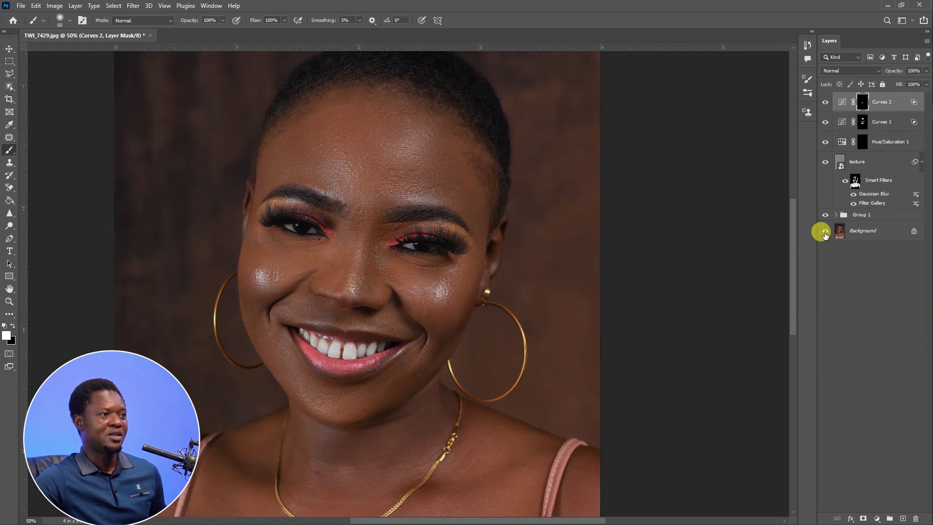
pyautogui.keyDown('alt'); pyautogui.click(825, 235); pyautogui.keyUp('alt')
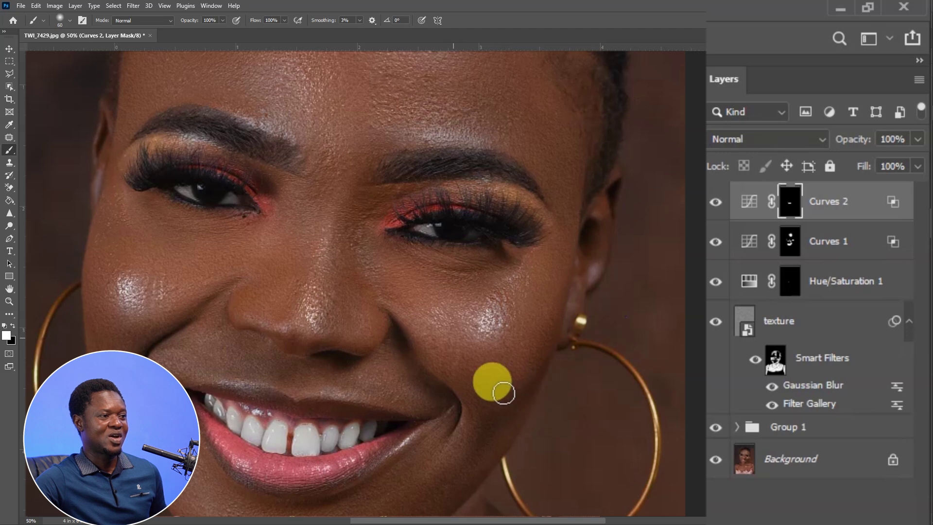
pyautogui.keyDown('alt'); pyautogui.click(717, 459); pyautogui.keyUp('alt')
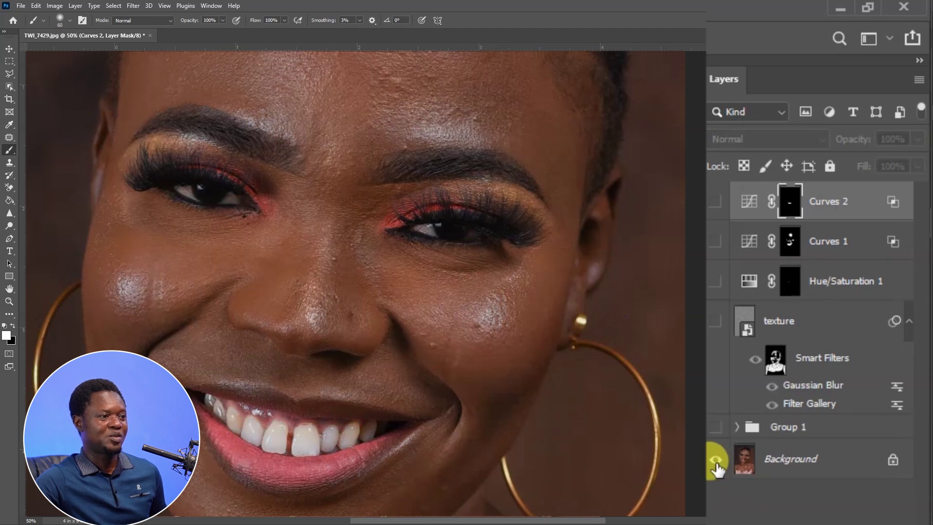
pyautogui.keyDown('alt'); pyautogui.click(717, 460); pyautogui.keyUp('alt')
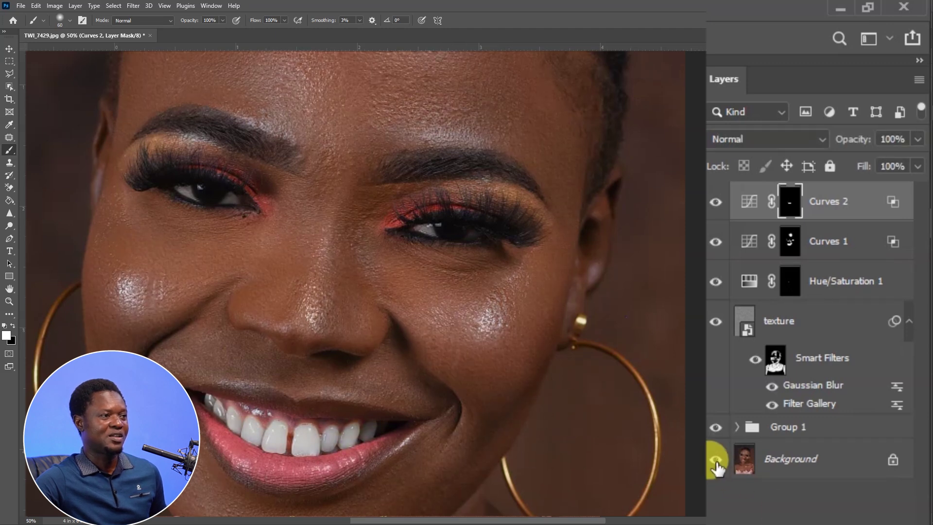
pyautogui.keyDown('alt'); pyautogui.click(716, 460); pyautogui.keyUp('alt')
pyautogui.keyDown('alt'); pyautogui.click(716, 460); pyautogui.keyUp('alt')
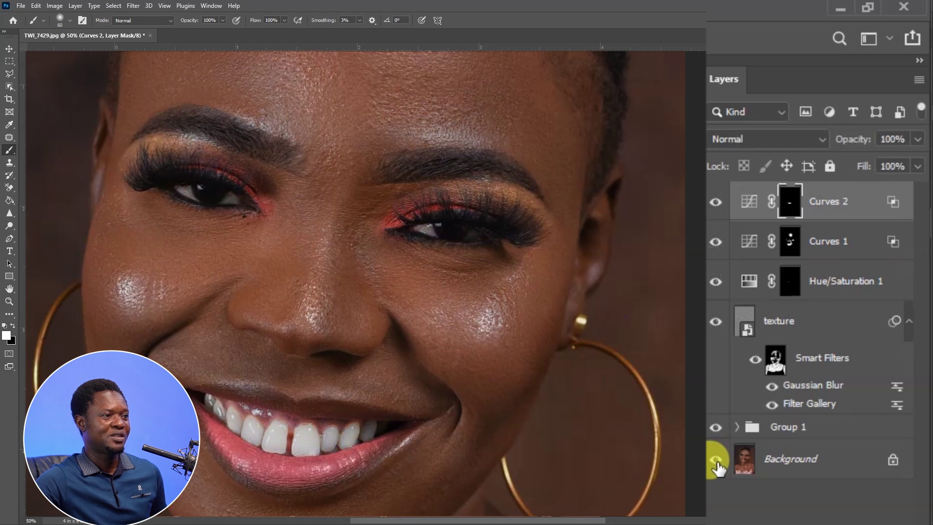